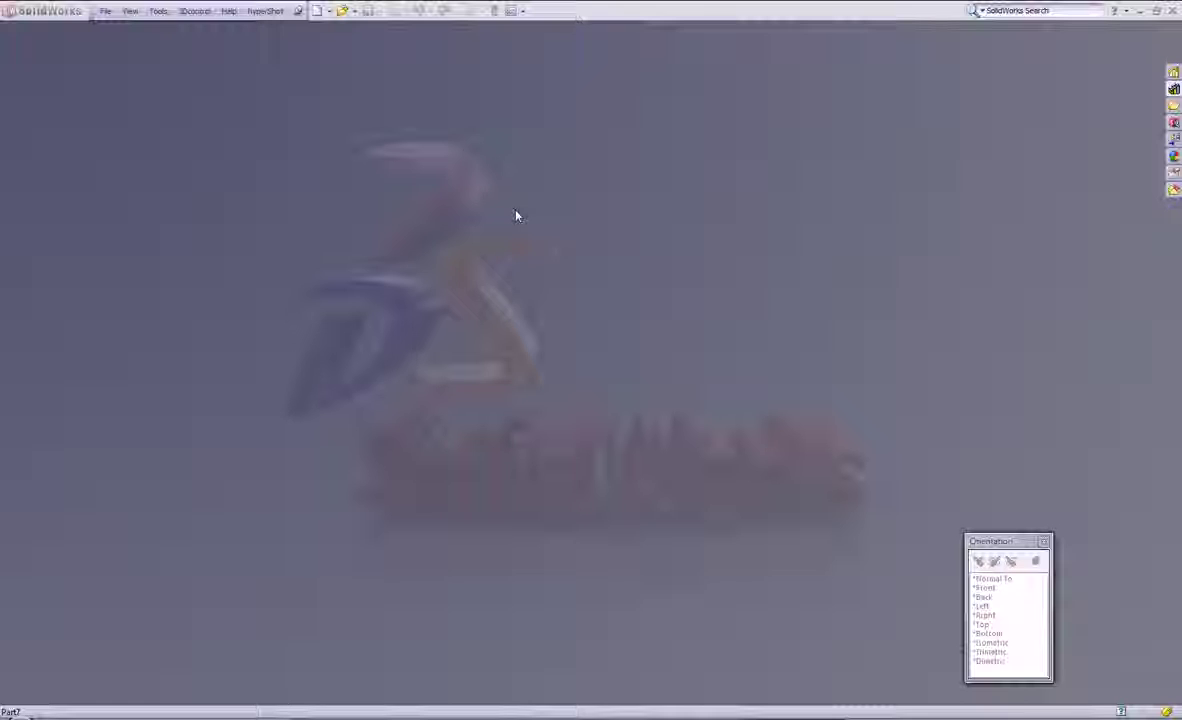
- Create a new part from the PART_MM template and select the Front Plane
left_click(316, 12)
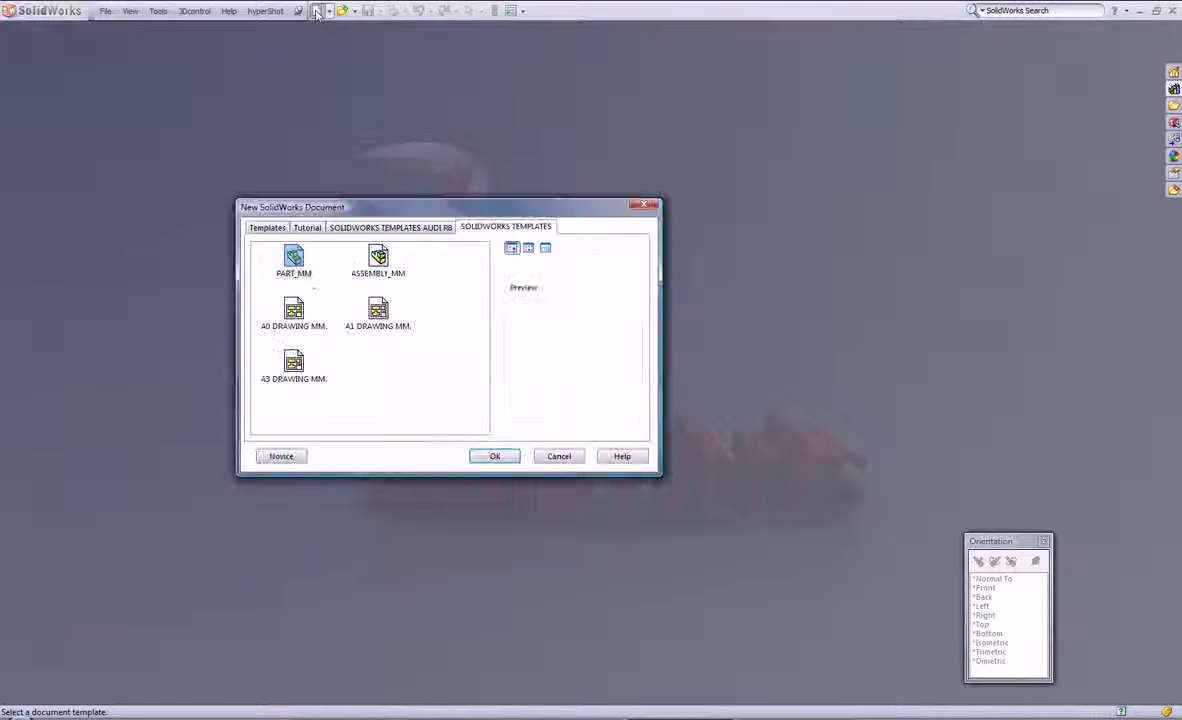
double_click(295, 262)
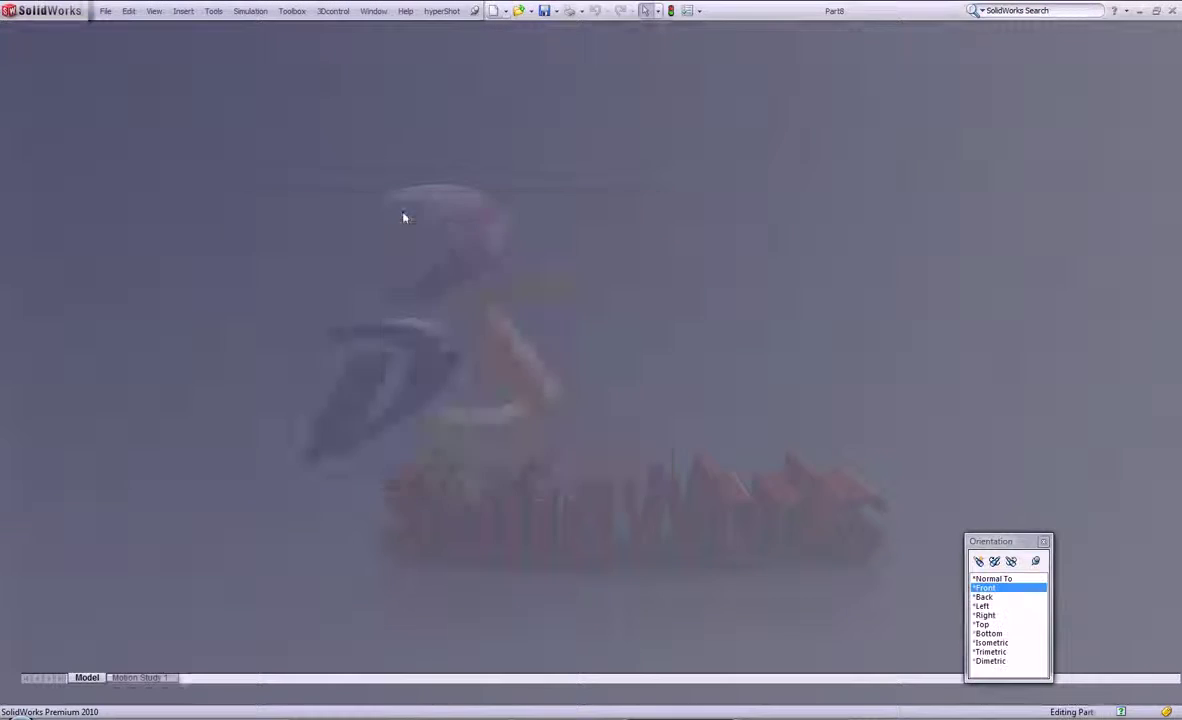
left_click(89, 229)
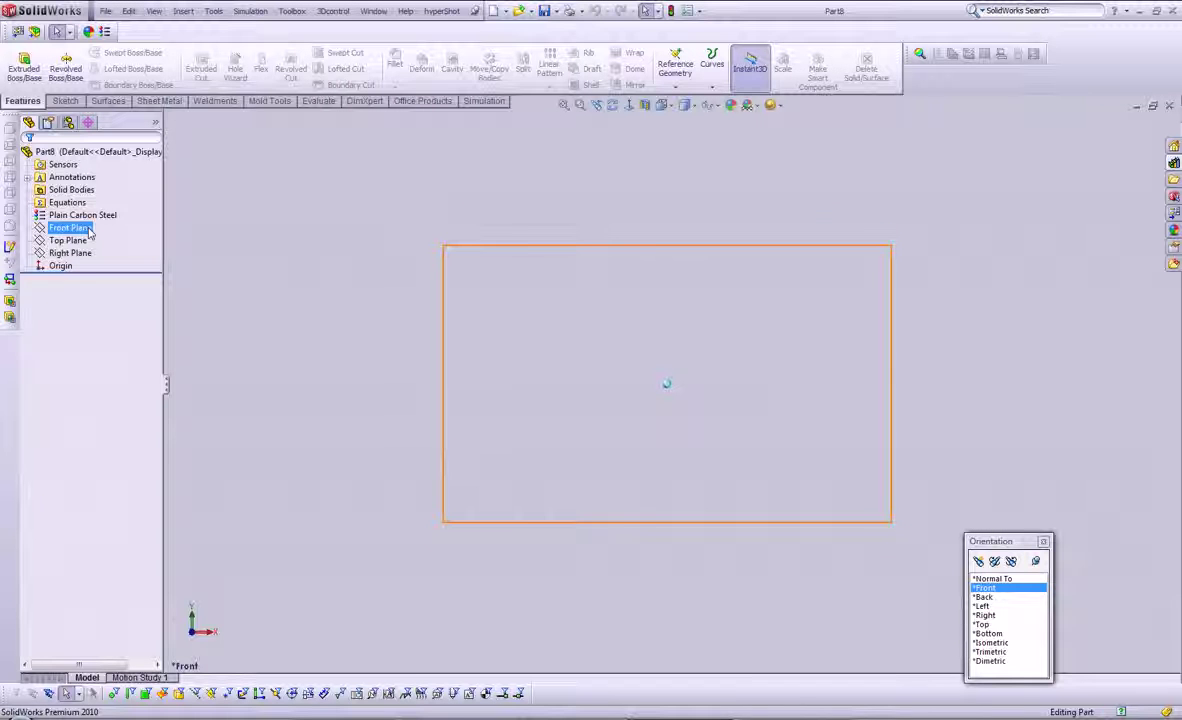
- Sketch a corner rectangle from the origin on the Front Plane
left_click(103, 213)
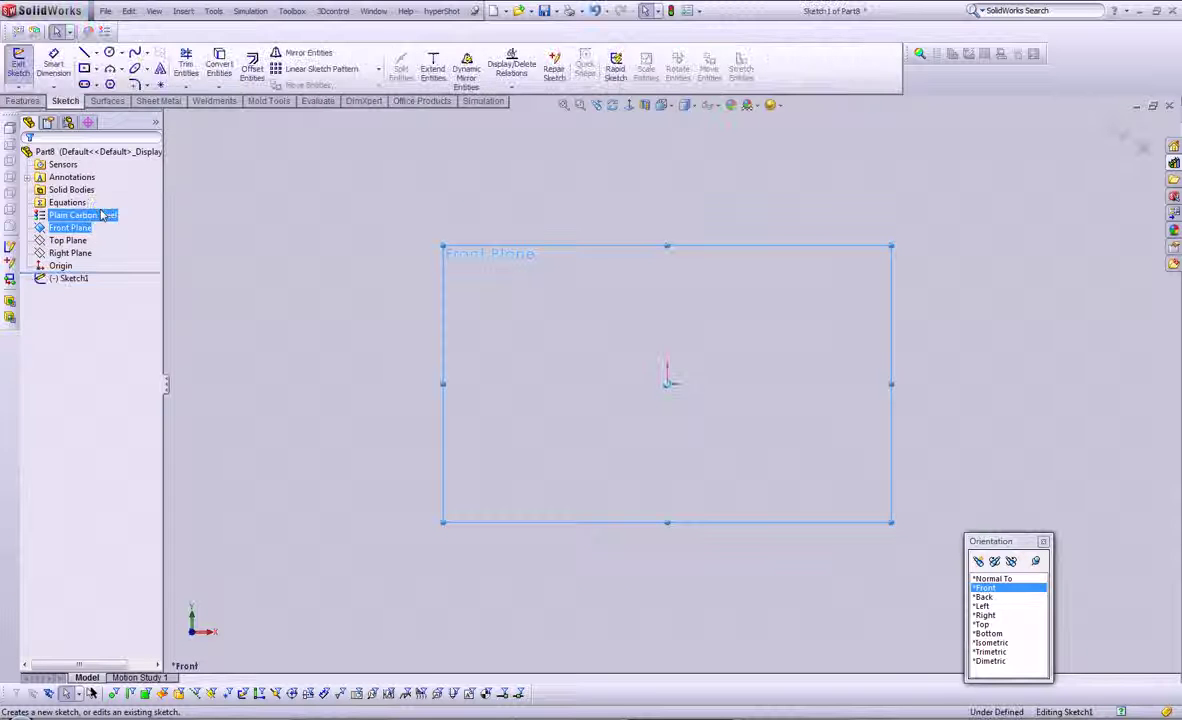
left_click(85, 69)
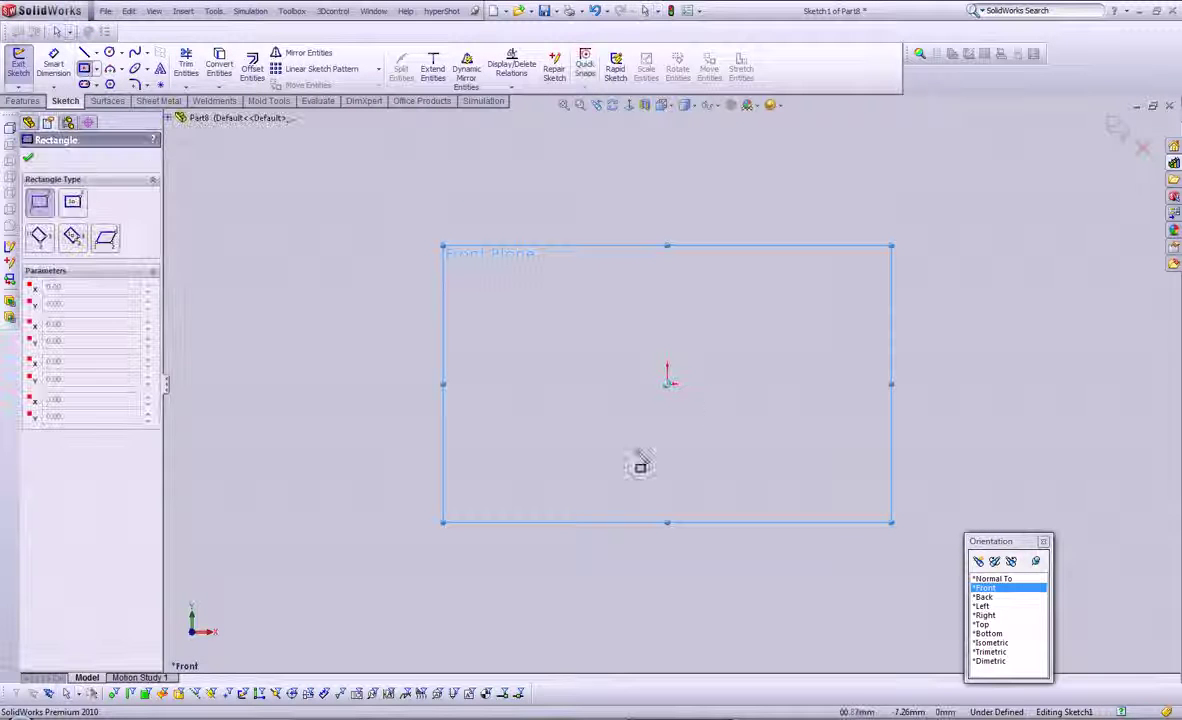
left_click(667, 383)
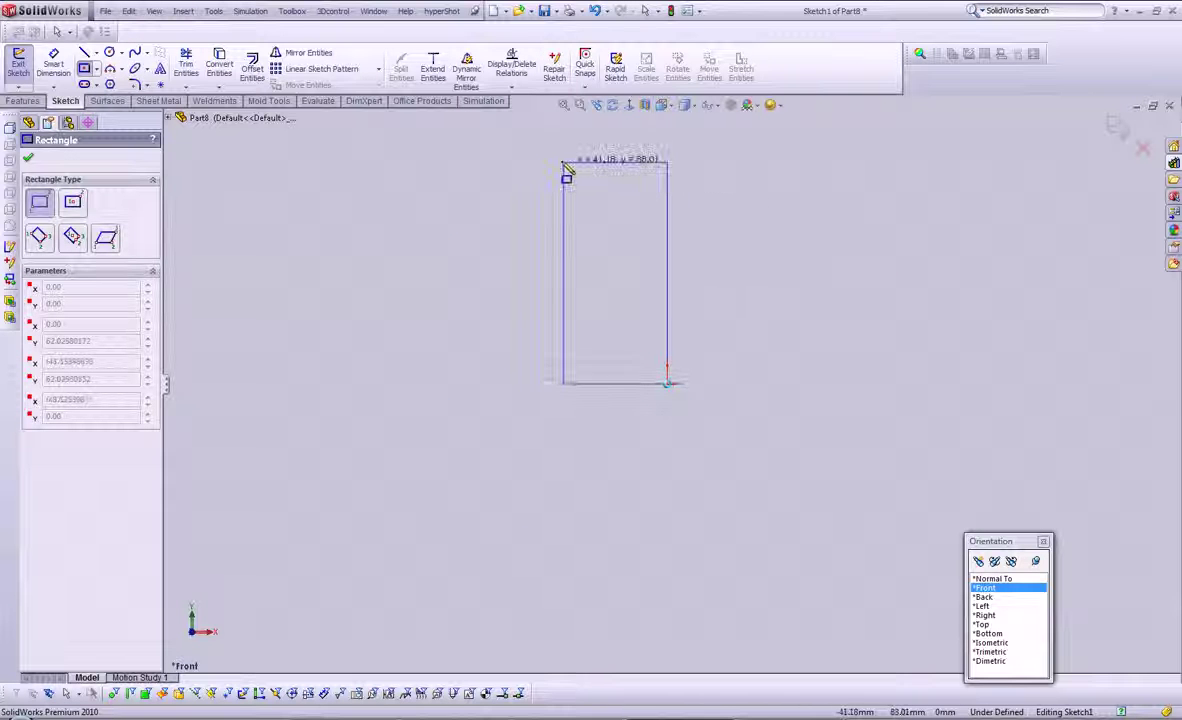
left_click(563, 163)
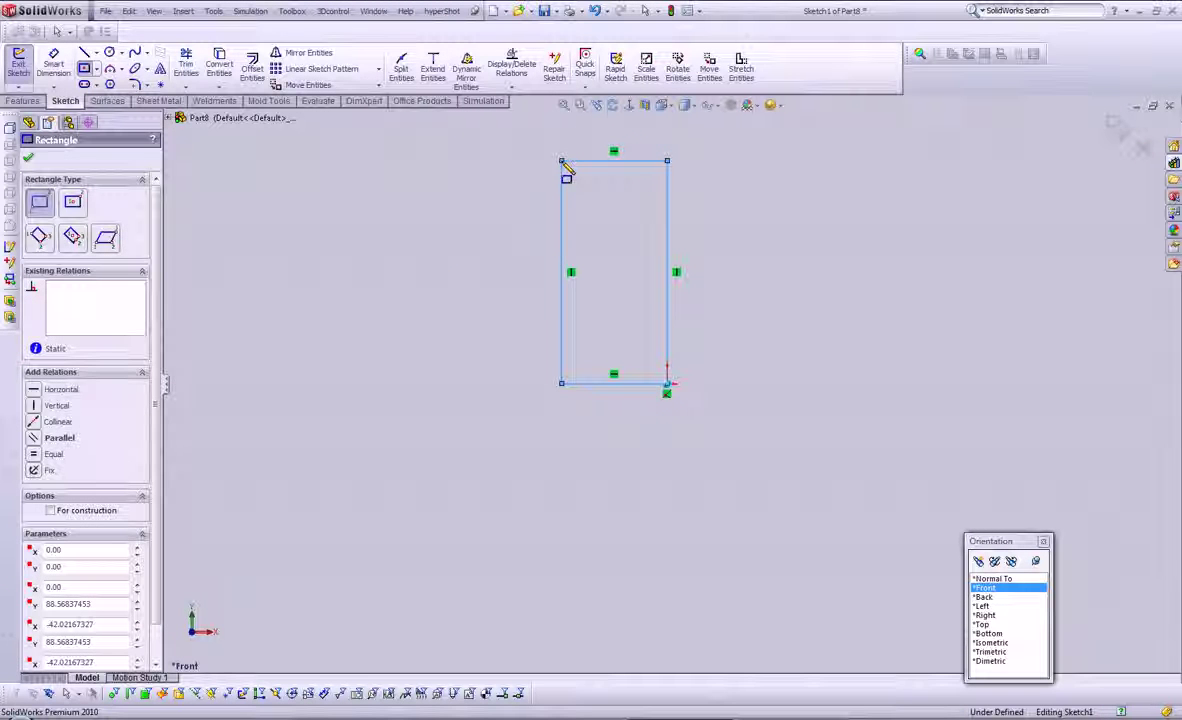
- Dimension the rectangle 800 mm wide and 2000 mm tall, then start a Boss-Extrude
key("s")
left_click(601, 176)
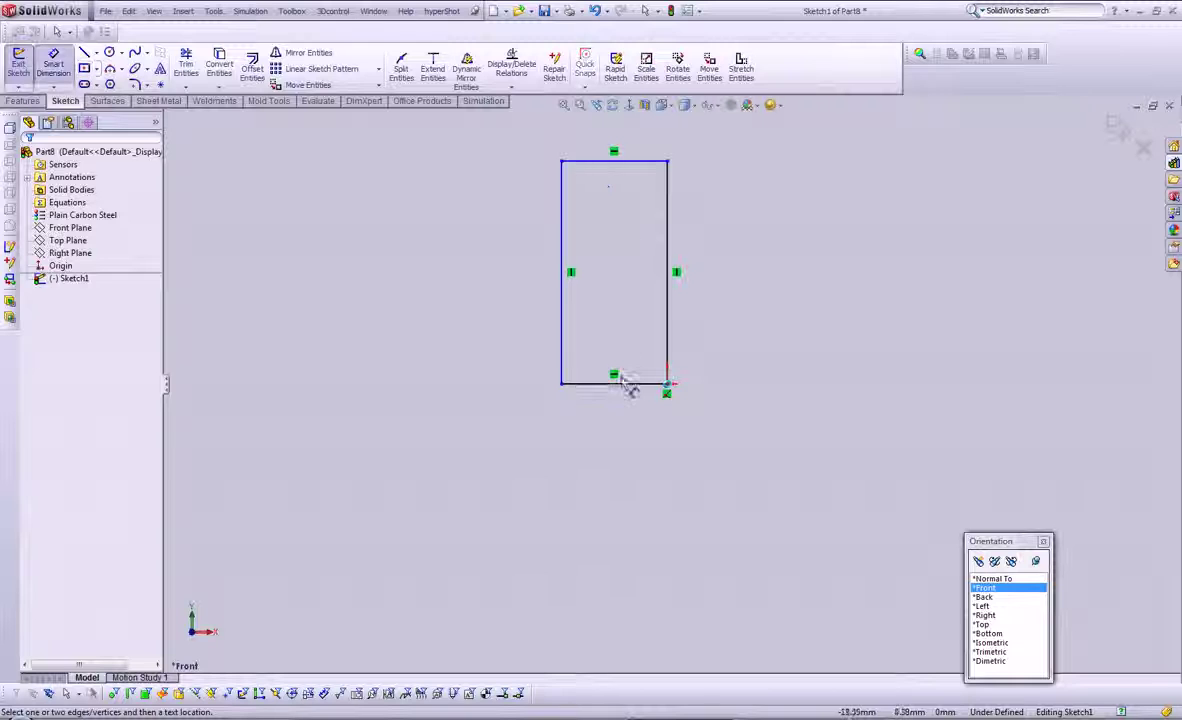
left_click(626, 383)
left_click(616, 408)
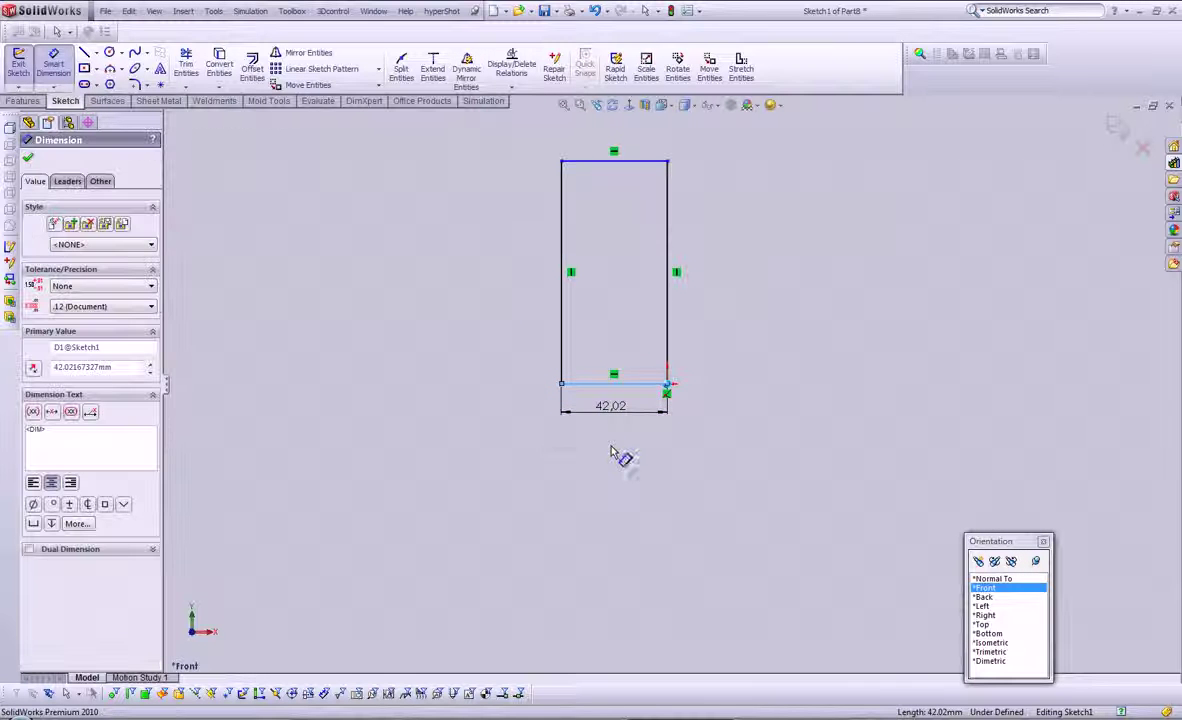
type("800")
key("Return")
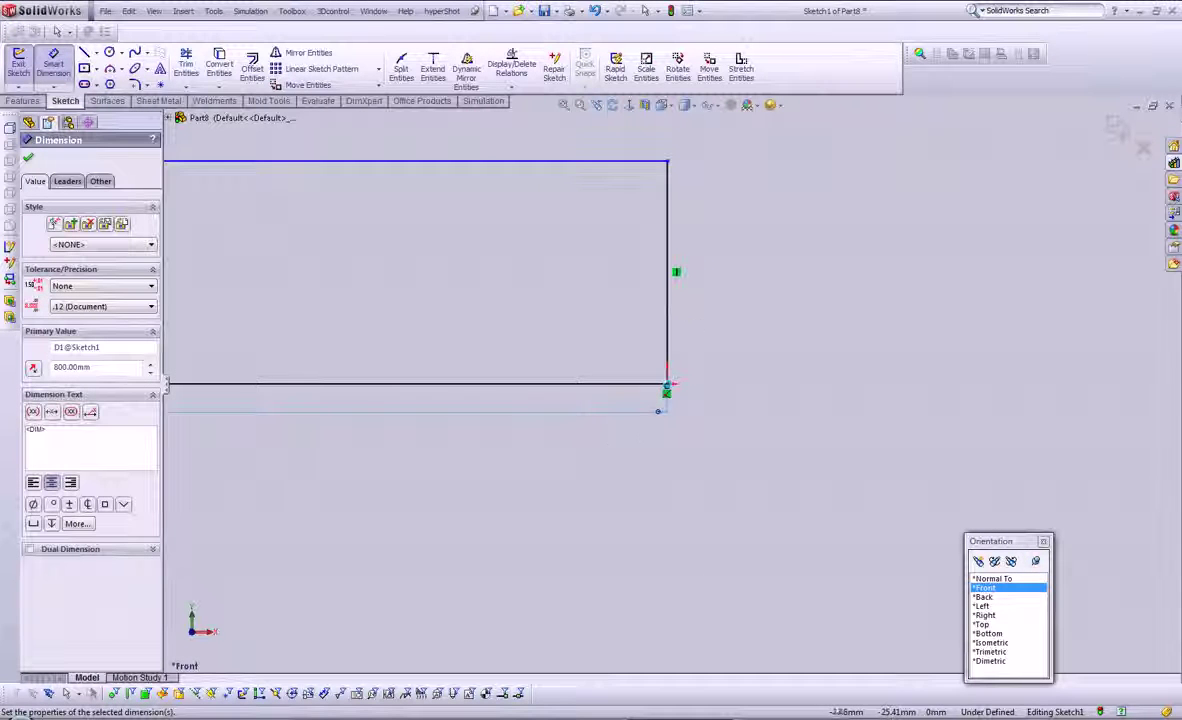
left_click(674, 324)
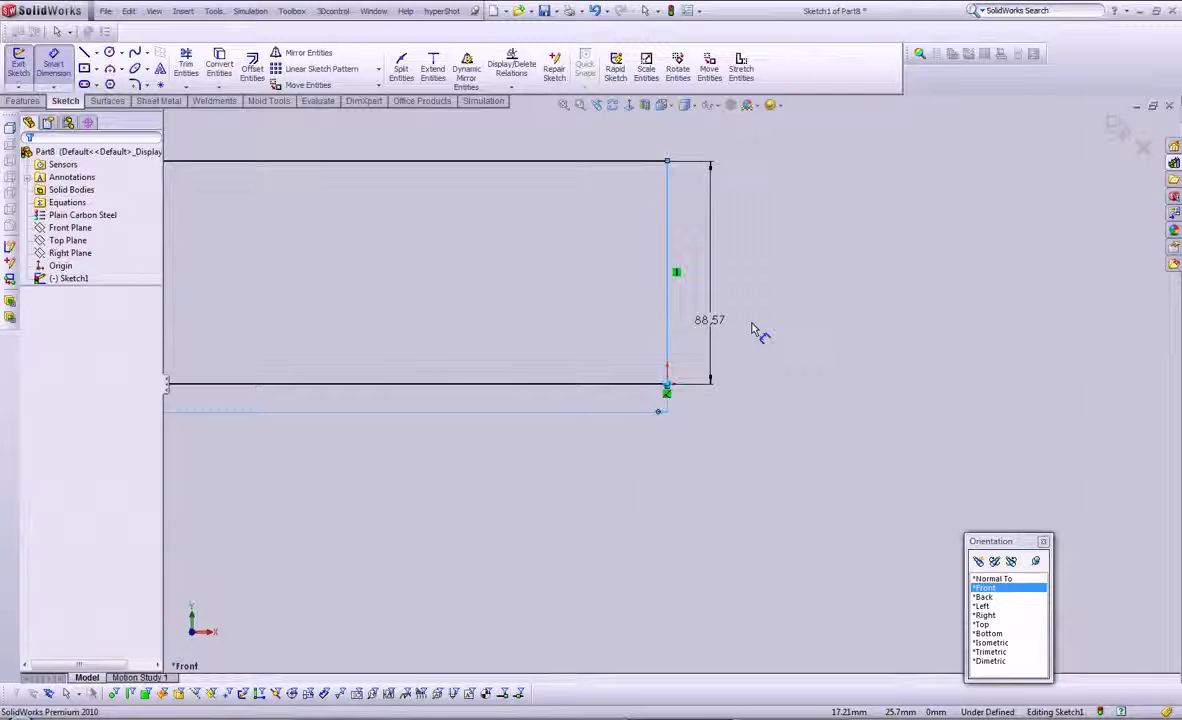
left_click(752, 327)
type("200")
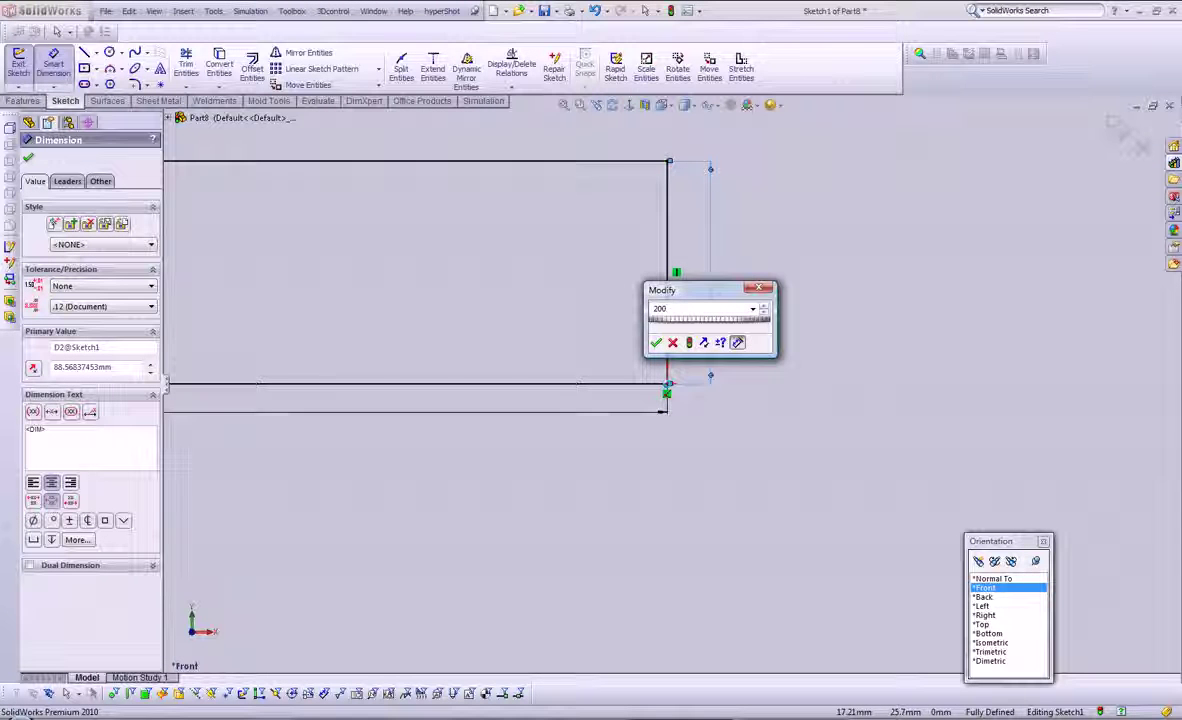
key("Return")
key("Escape")
key("s")
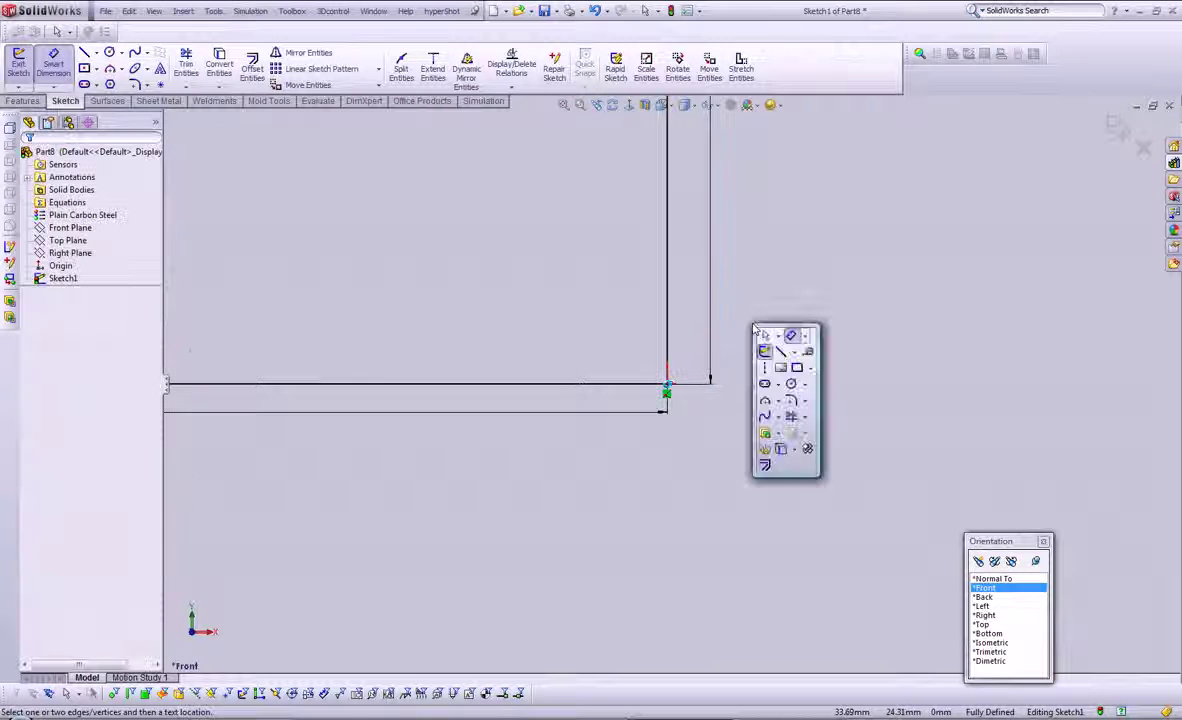
left_click(766, 440)
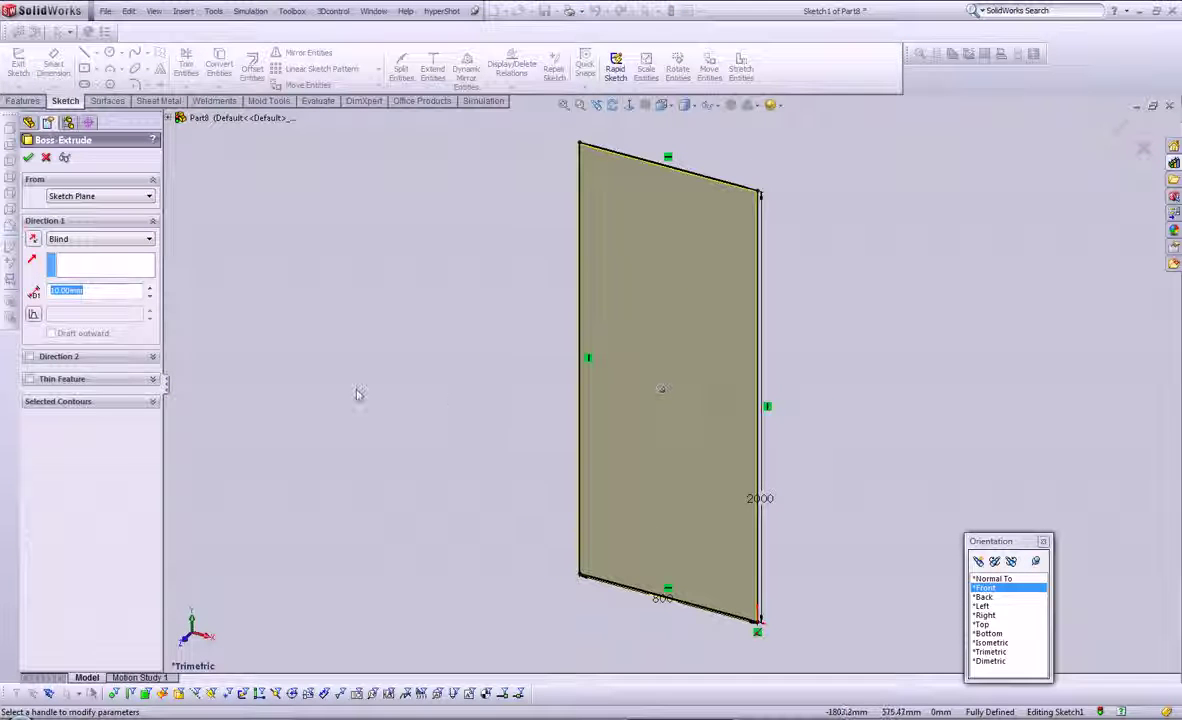
- Accept the 10 mm Blind extrusion as the plate and select its thin right side face
right_click(369, 398)
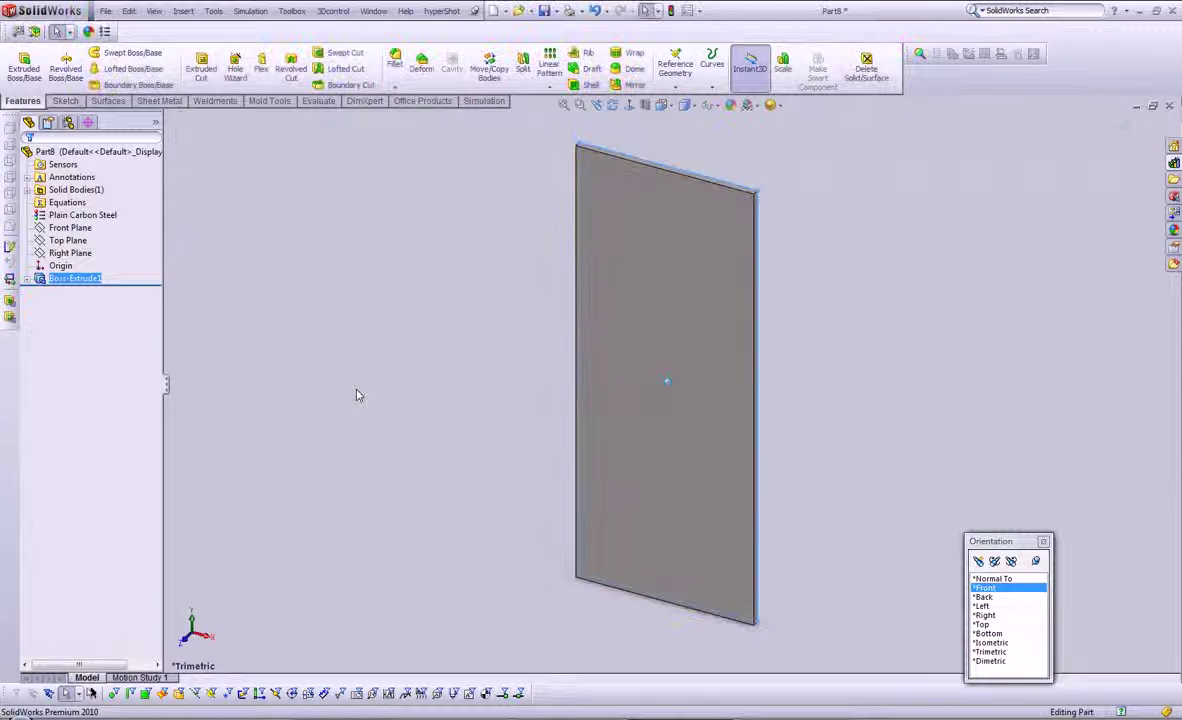
left_click(358, 395)
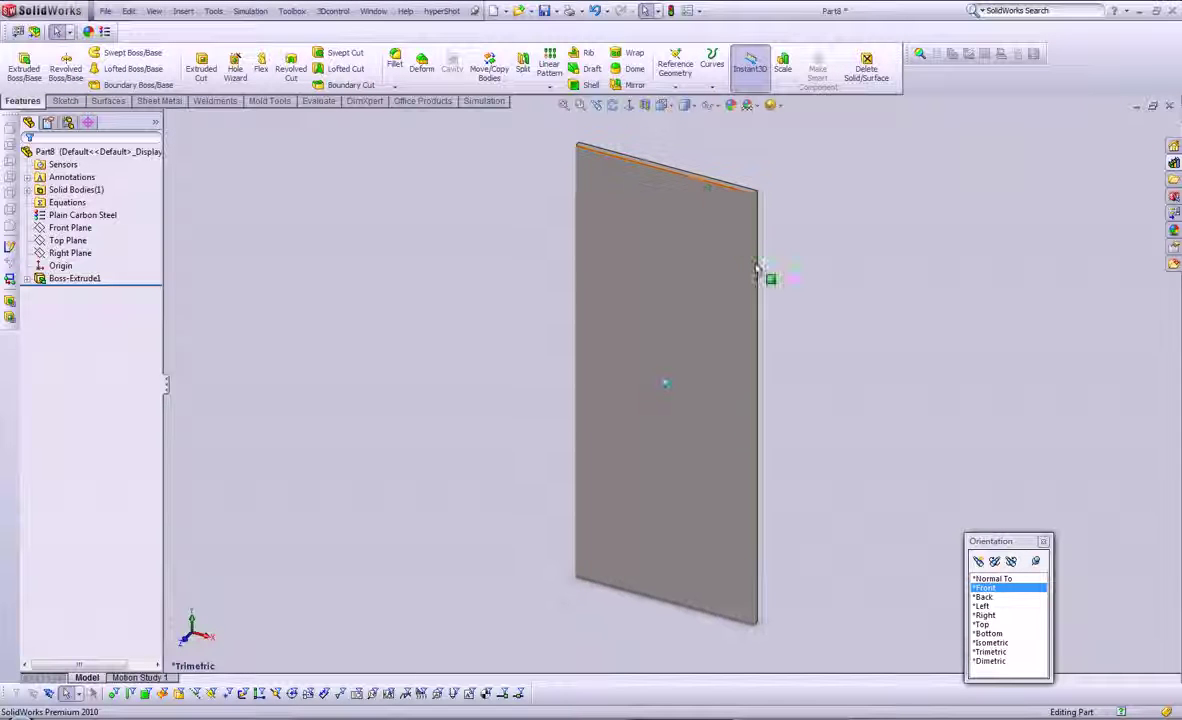
scroll(762, 258, "down", 4)
left_click(697, 222)
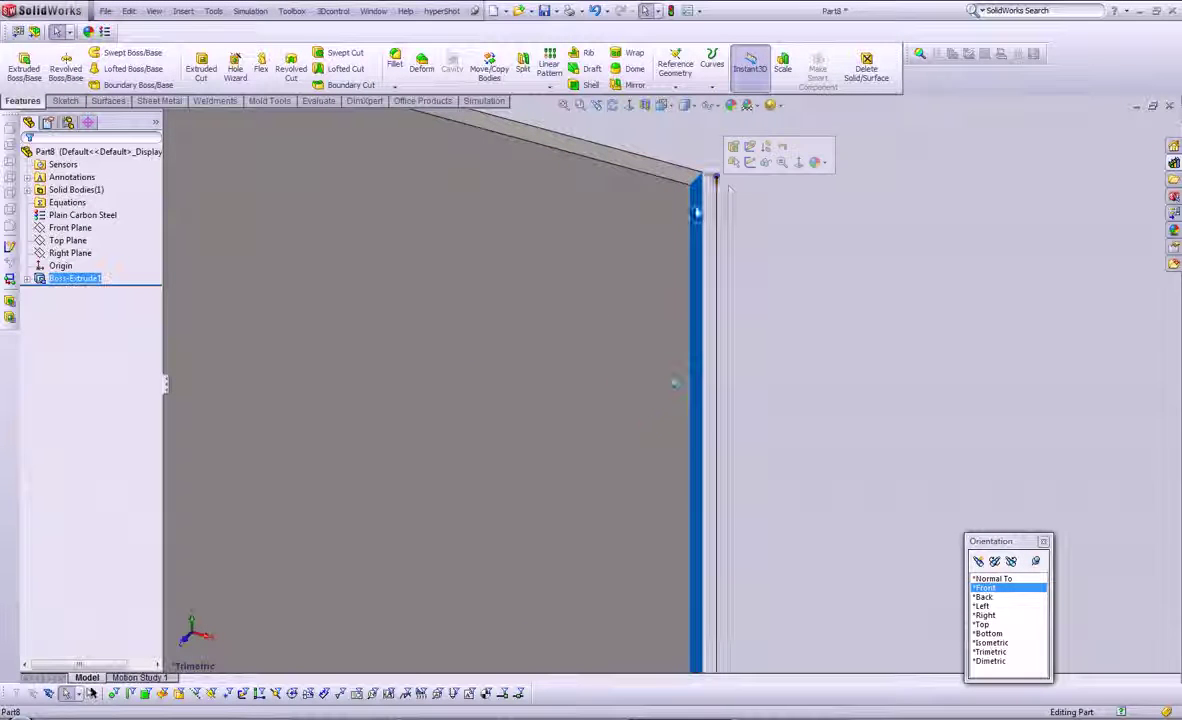
- Start a sketch on the side face, view it normal, and draw a straight slot
left_click(751, 166)
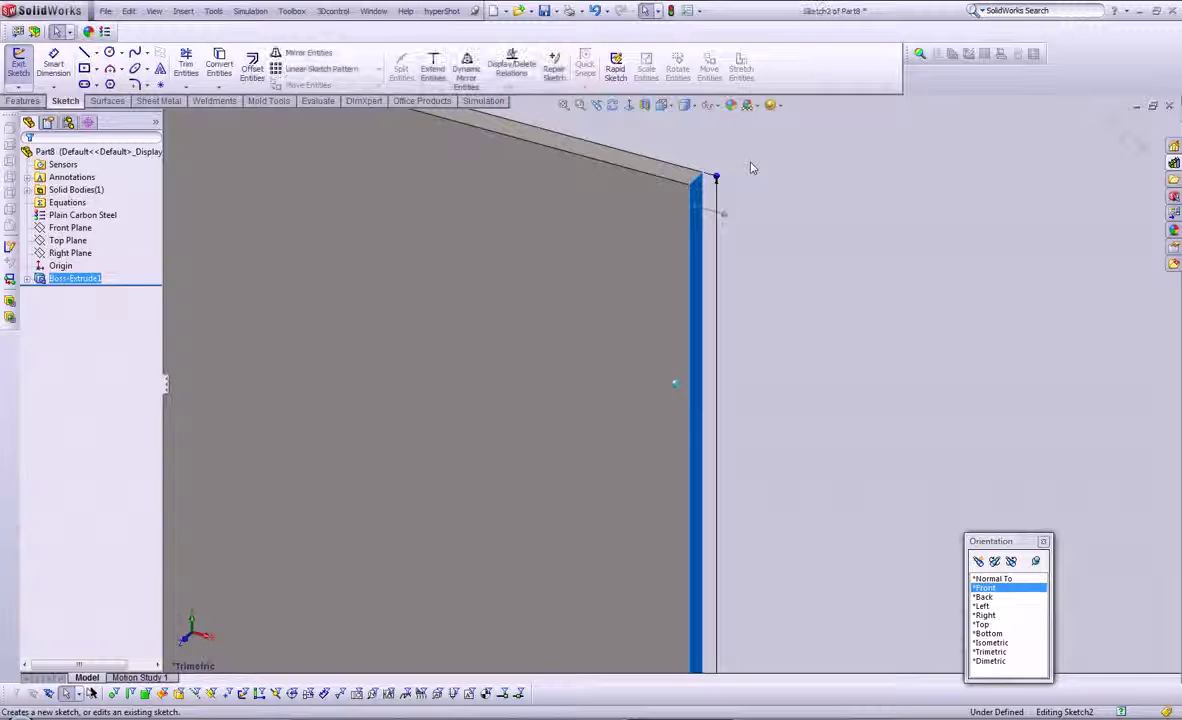
left_click(986, 580)
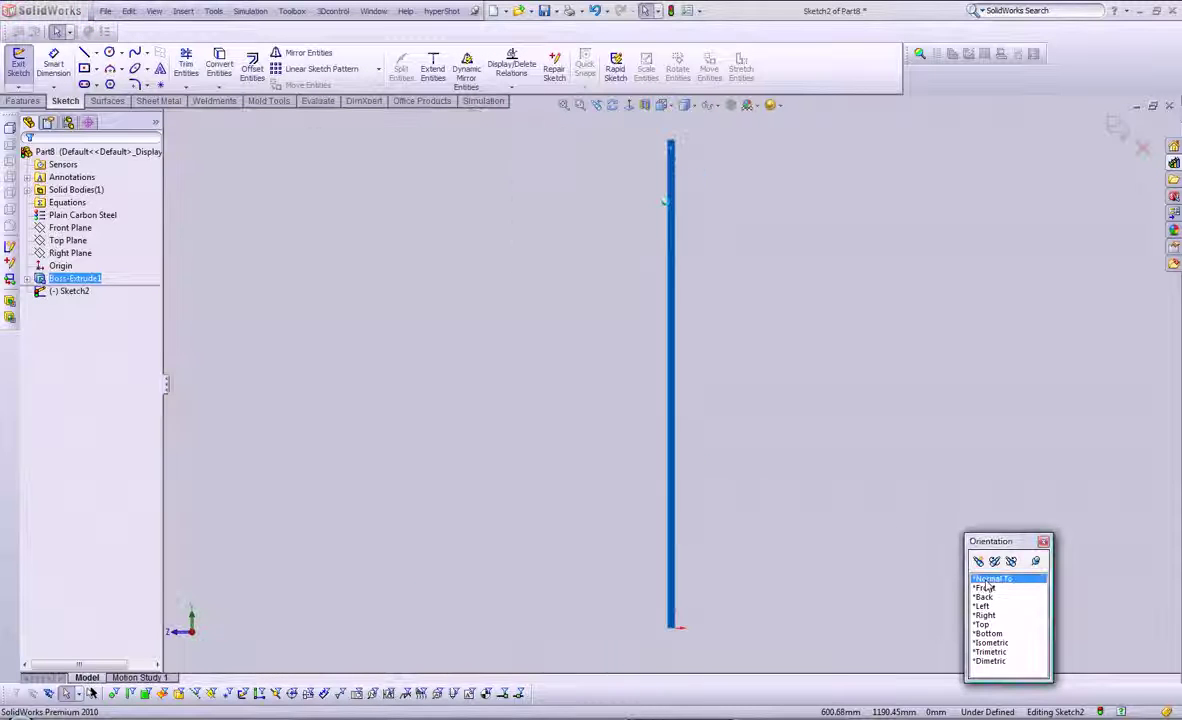
left_click(705, 164)
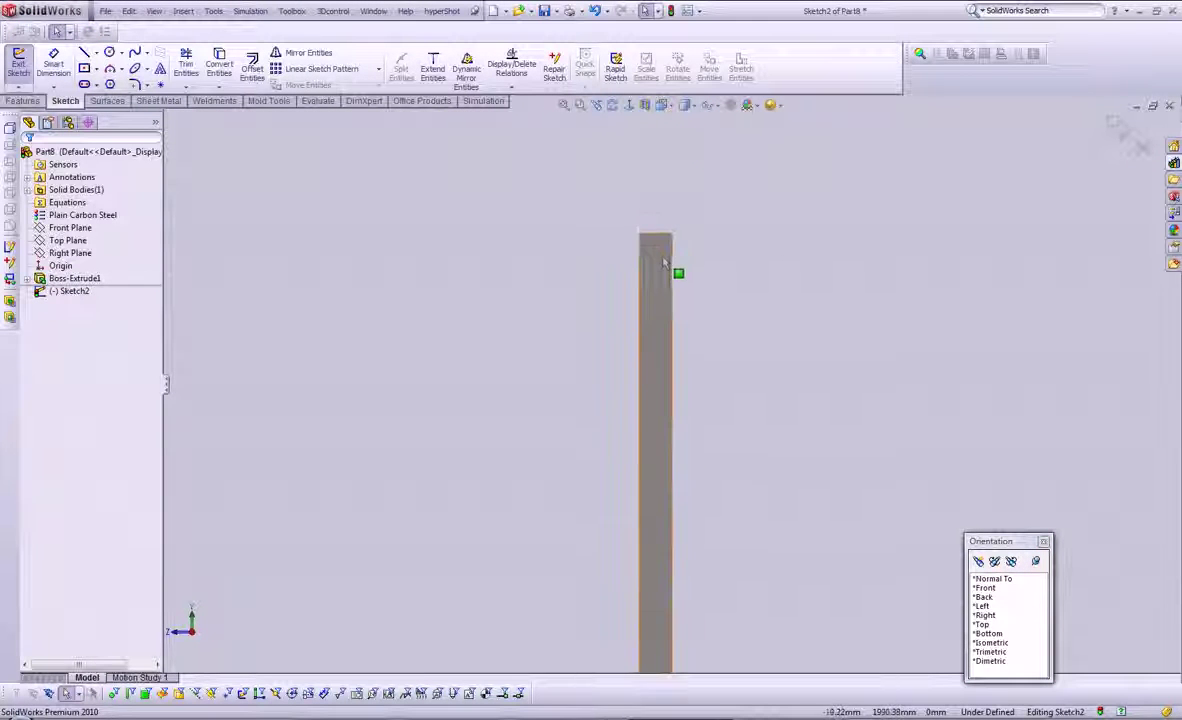
left_click(85, 84)
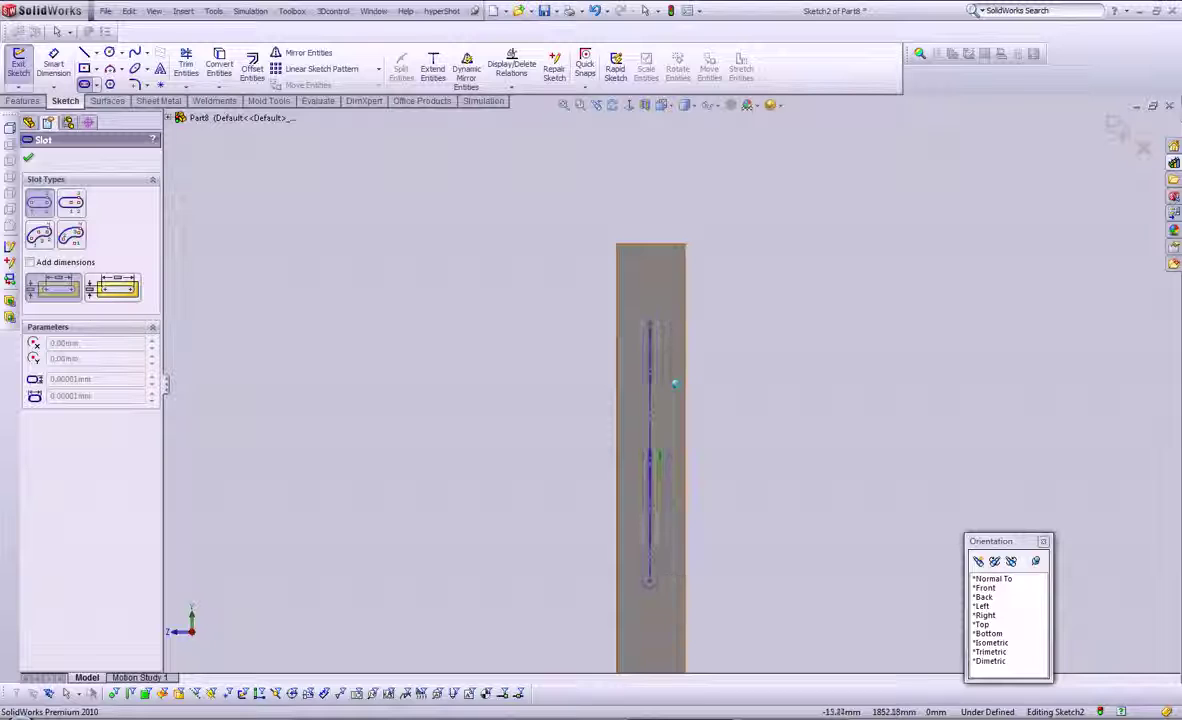
left_click(649, 580)
key("s")
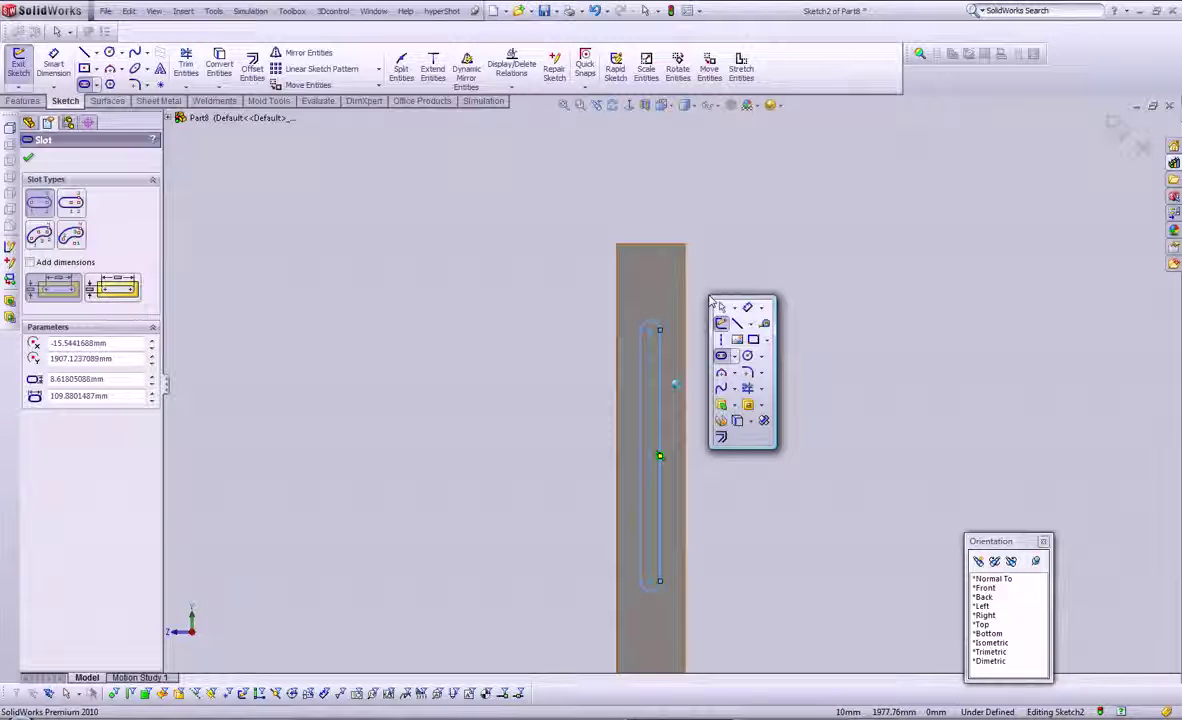
key("Escape")
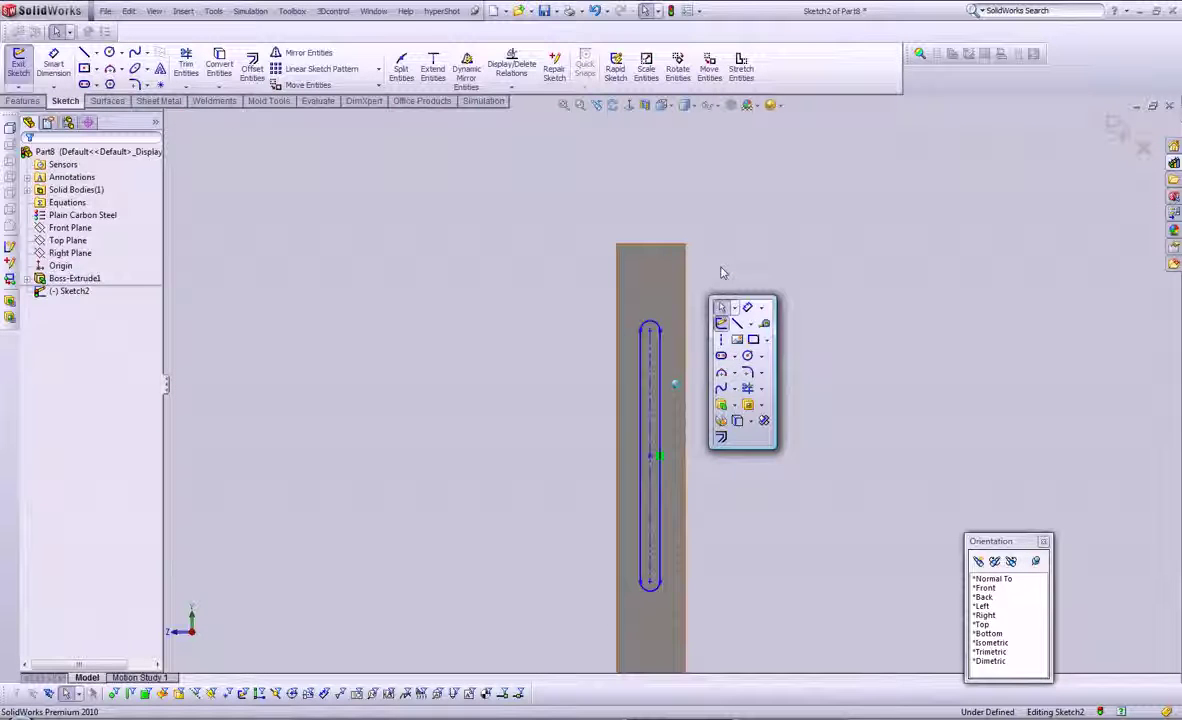
- Align the slot's top centre point vertically with the top edge's midpoint
right_click(672, 248)
left_click(715, 238)
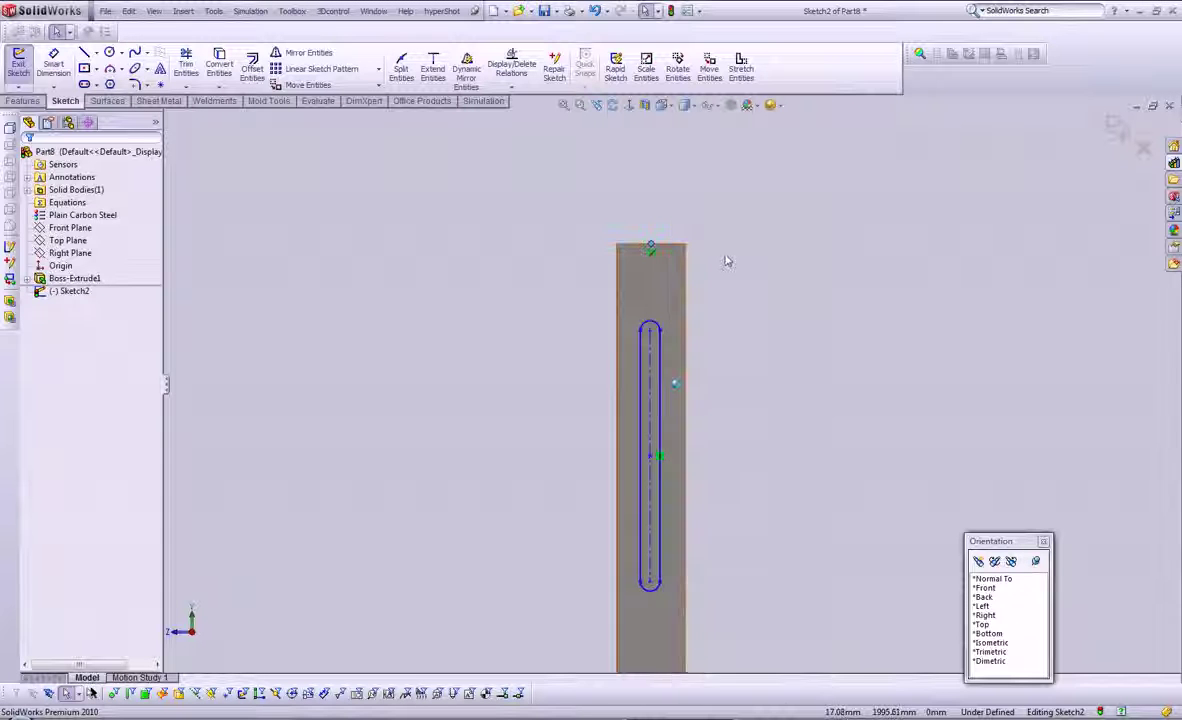
left_click(650, 330, "ctrl")
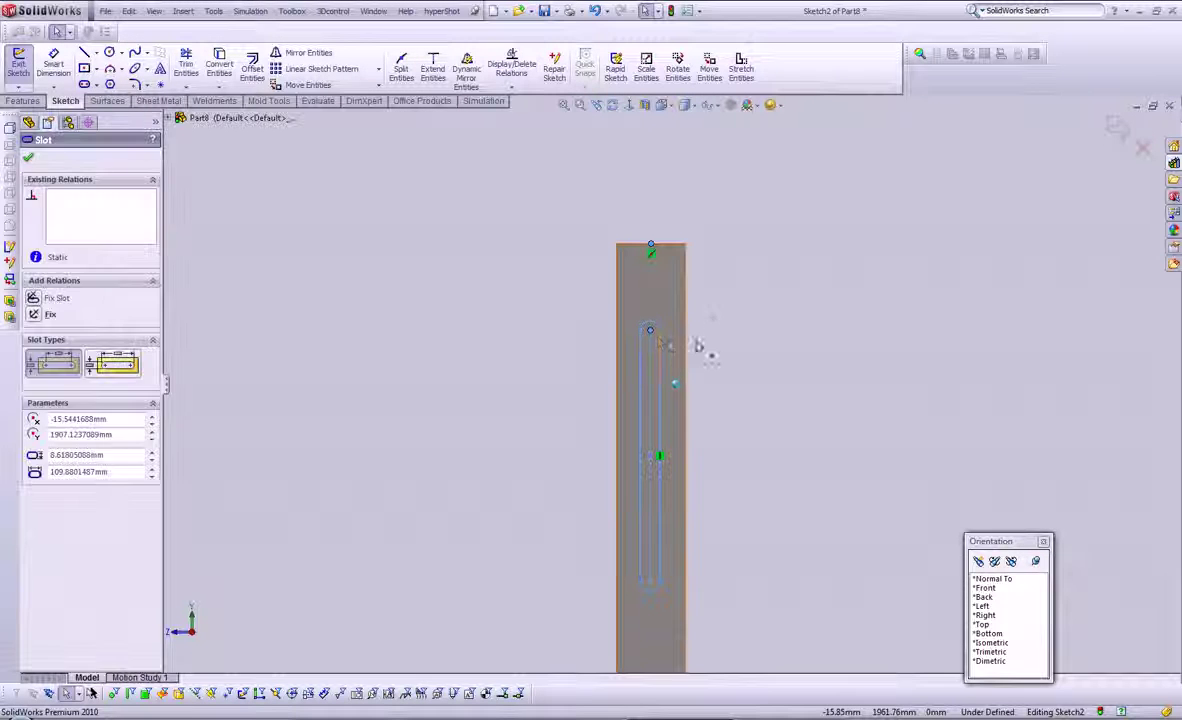
left_click(774, 212)
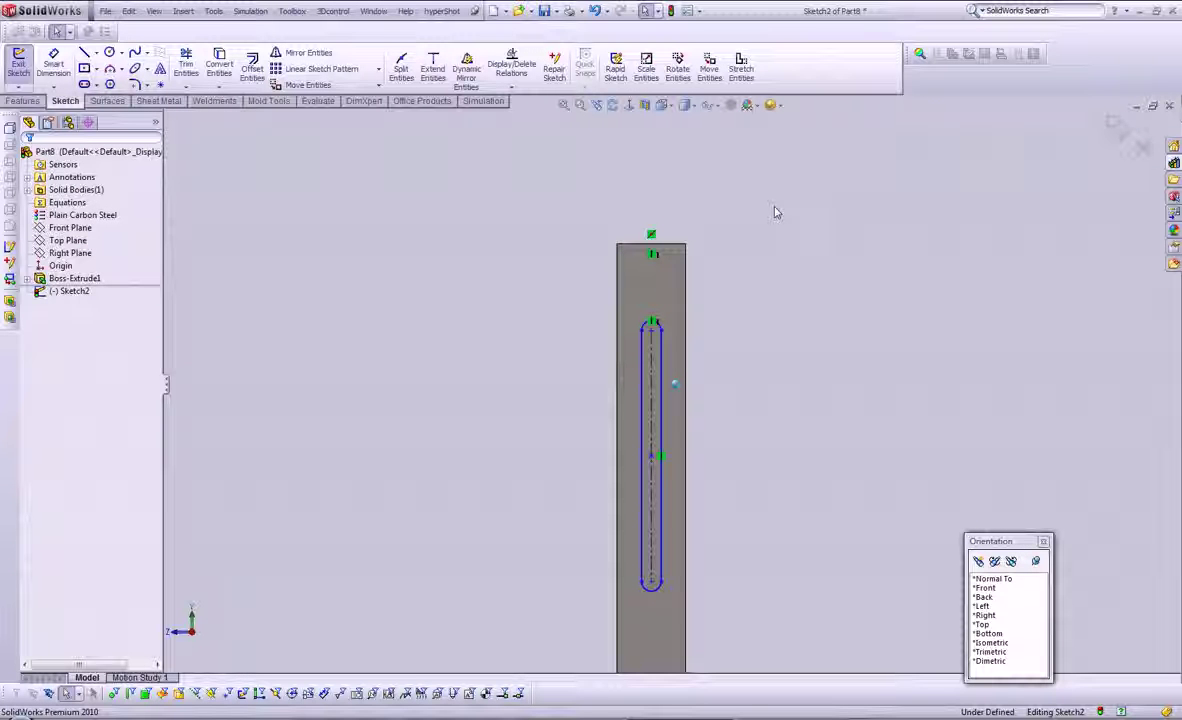
- Dimension the slot 9 mm wide and 120 mm long
key("s")
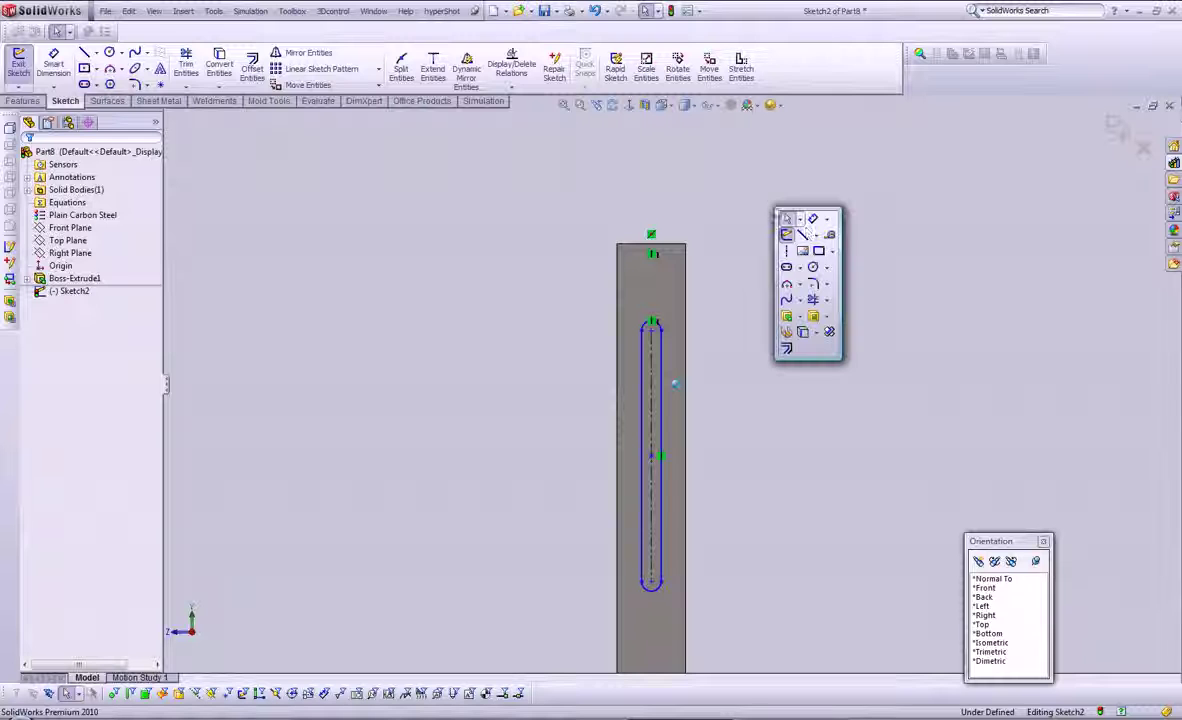
left_click(816, 219)
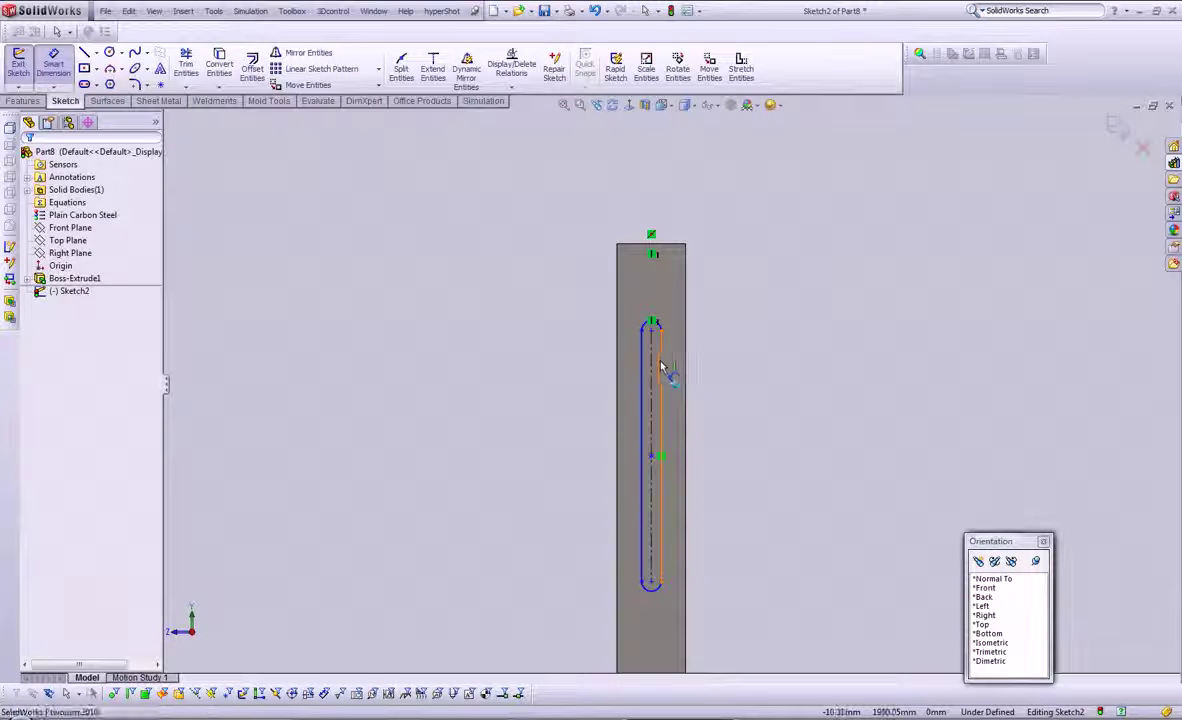
left_click(646, 374)
left_click(752, 369)
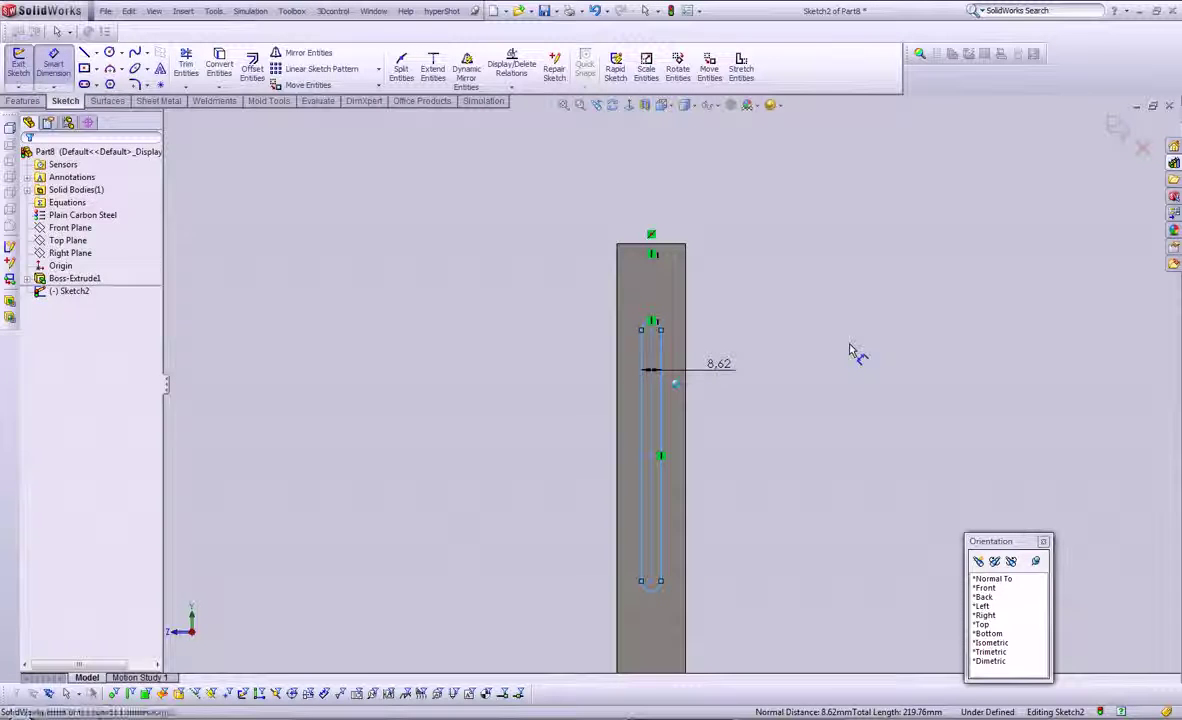
type("9")
key("Return")
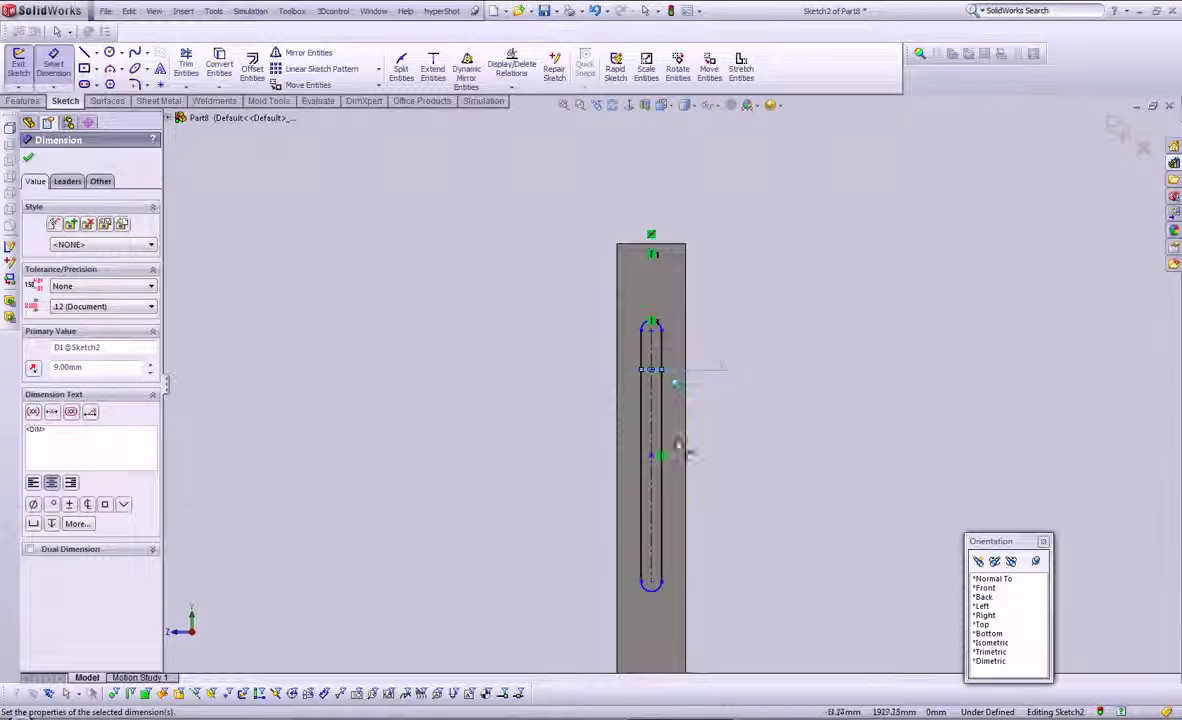
left_click(655, 435)
left_click(748, 443)
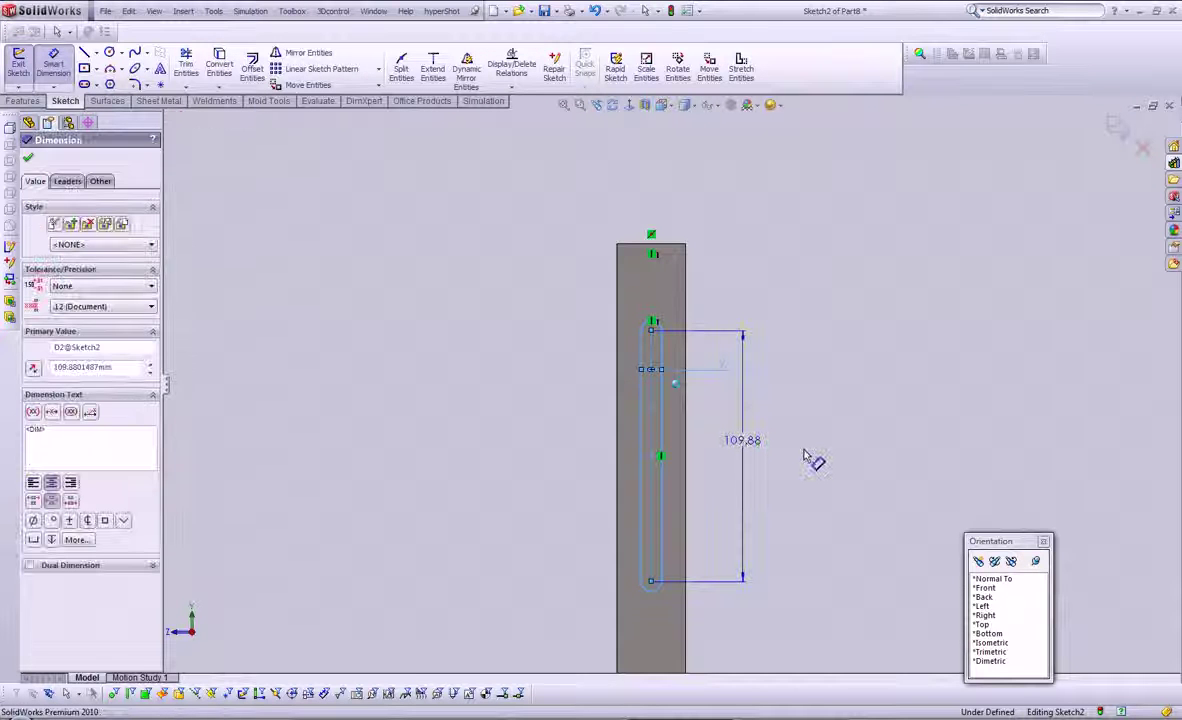
type("120")
key("Return")
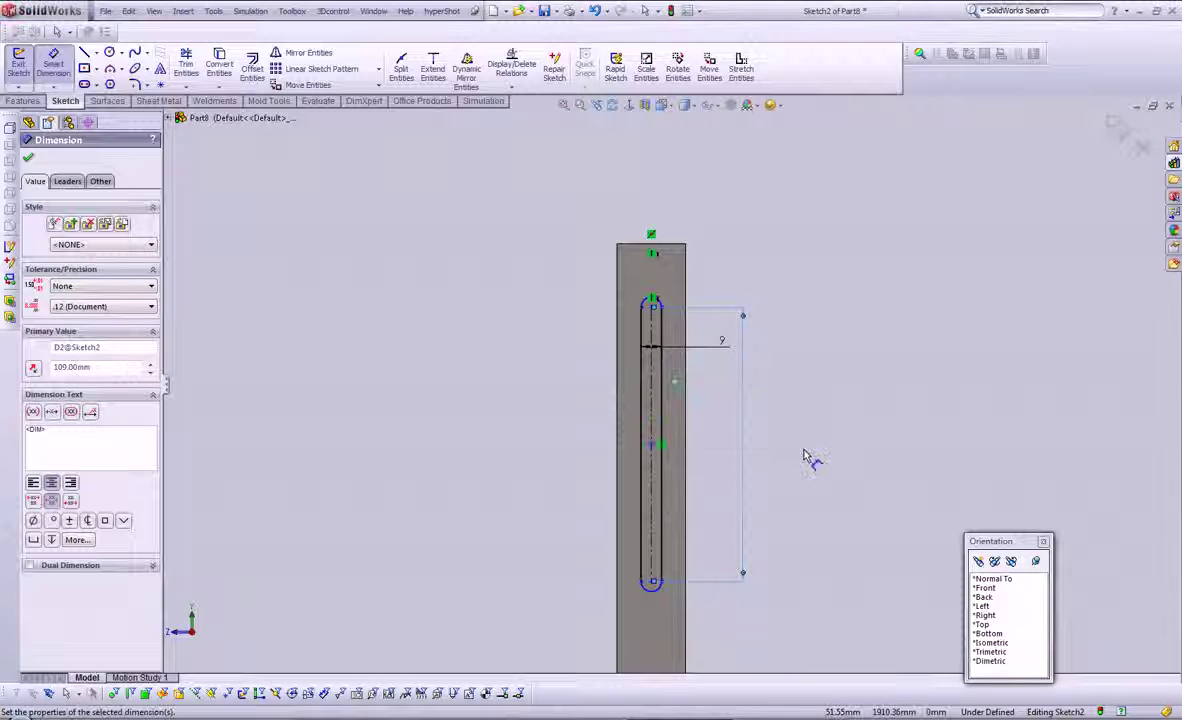
key("Escape")
- Place the slot 5 mm below the plate's top edge
left_click(651, 303)
left_click(665, 243)
left_click(784, 247)
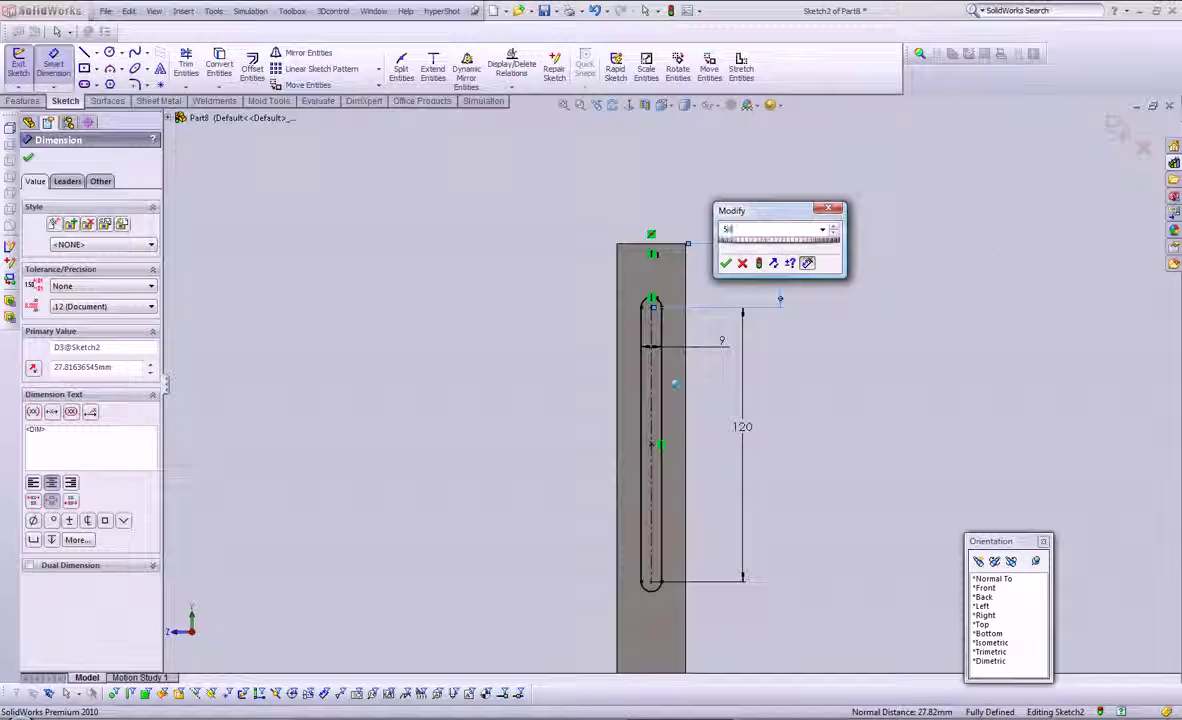
key("Return")
key("Escape")
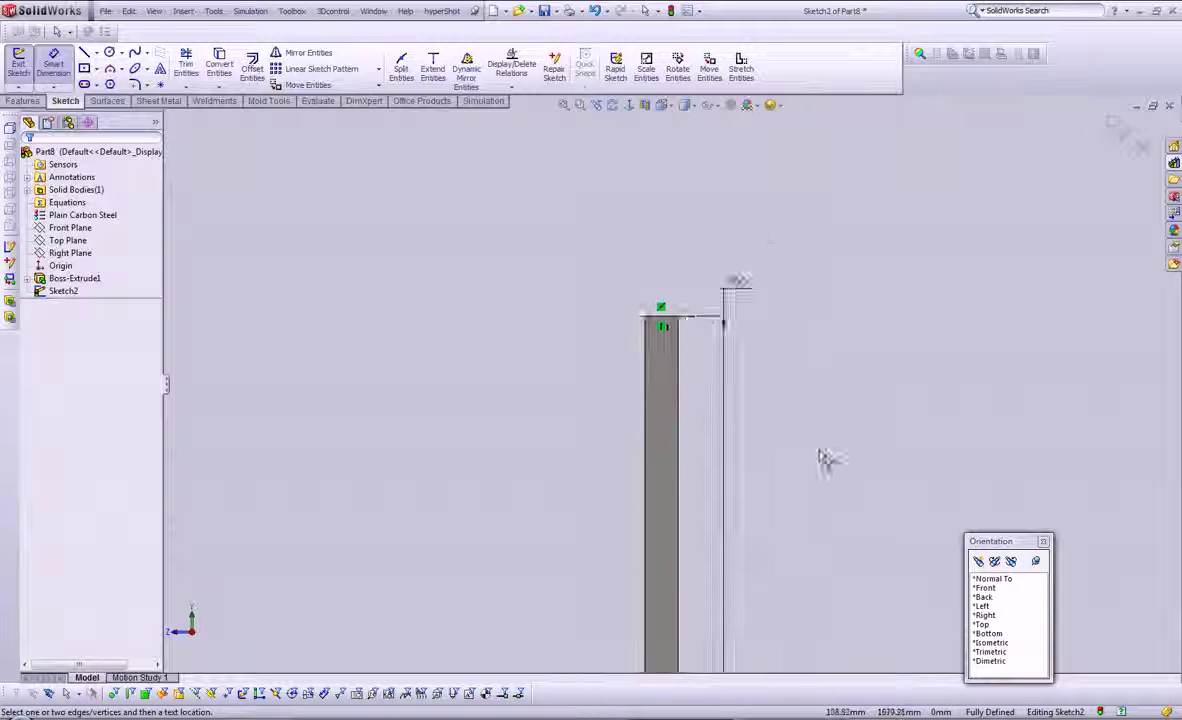
- Cut the slot into the plate as Cut-Extrude1 and start a sketch on the slot face
scroll(673, 475, "up", 3)
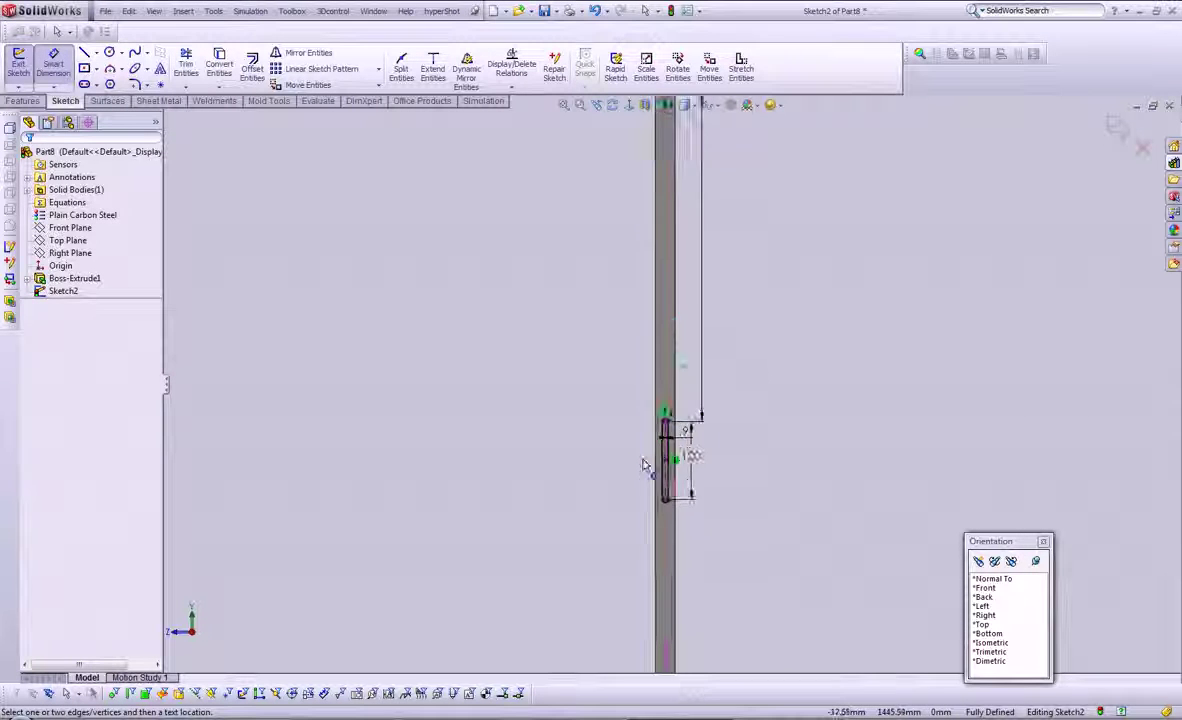
scroll(645, 465, "down", 3)
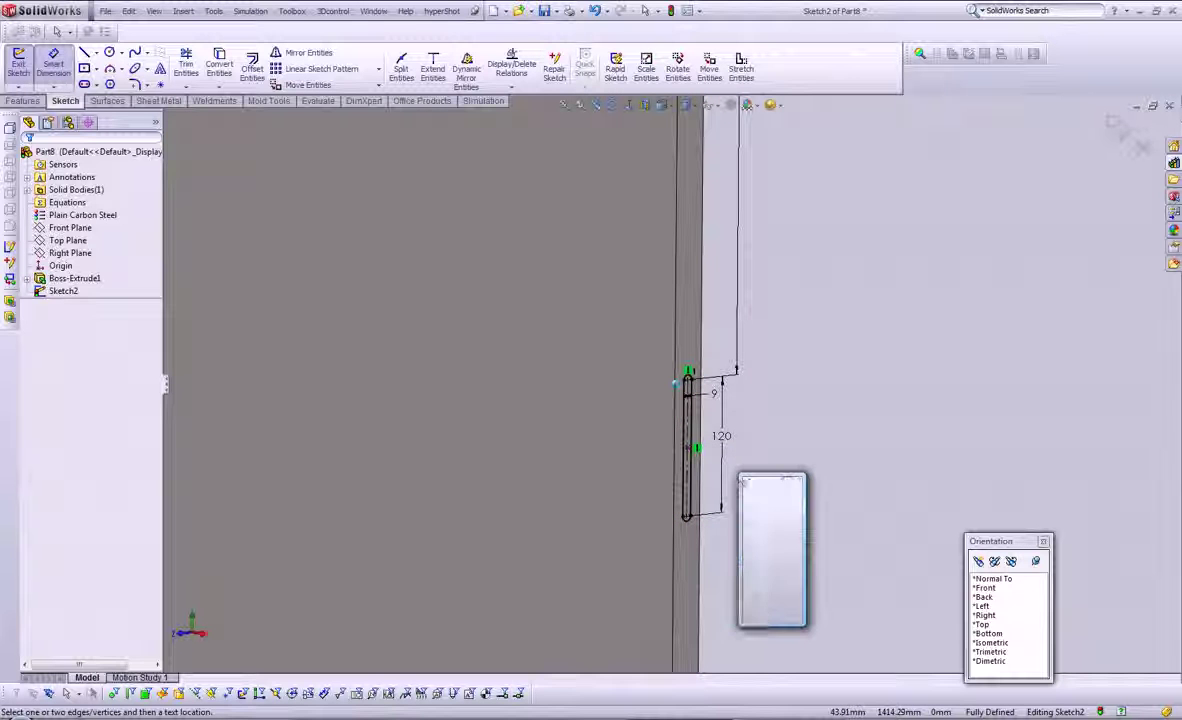
left_click(777, 583)
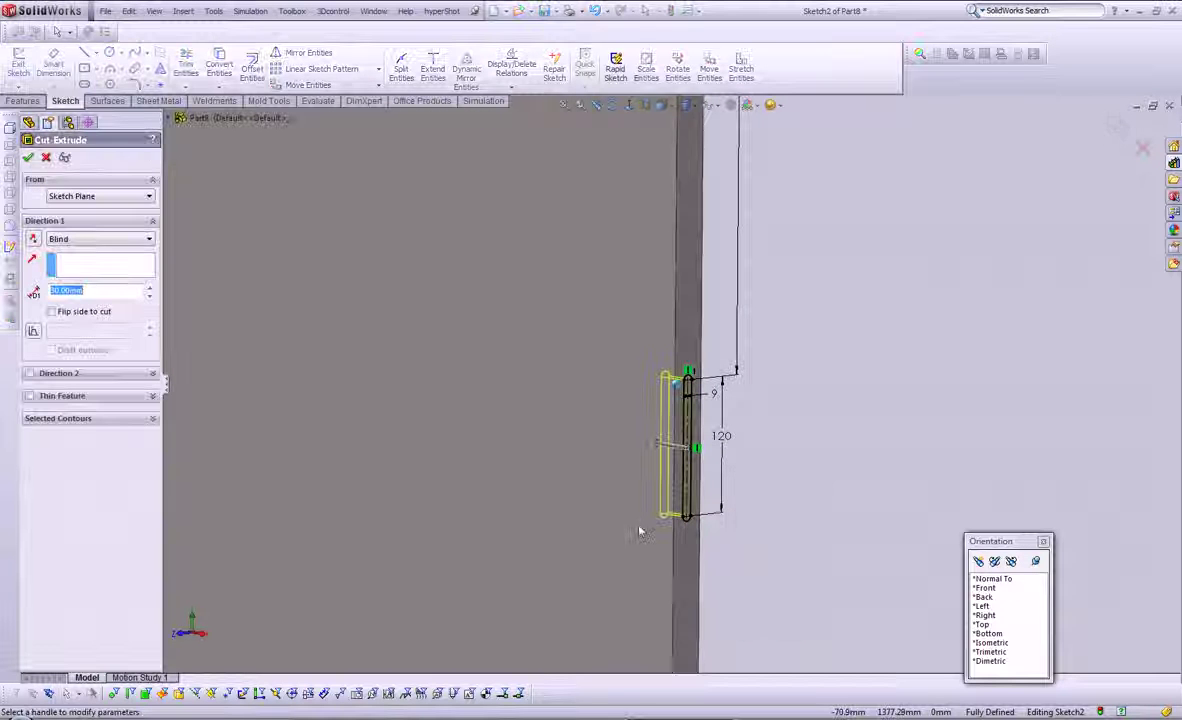
right_click(640, 532)
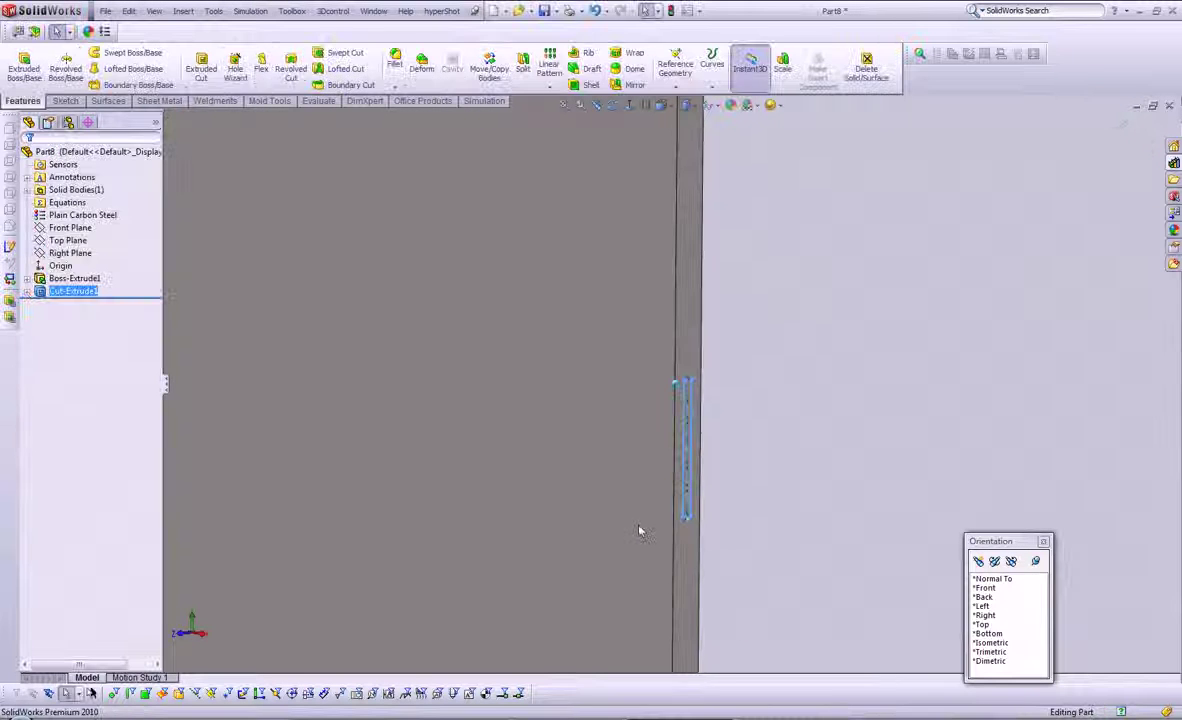
middle_click_drag(707, 406, 600, 341)
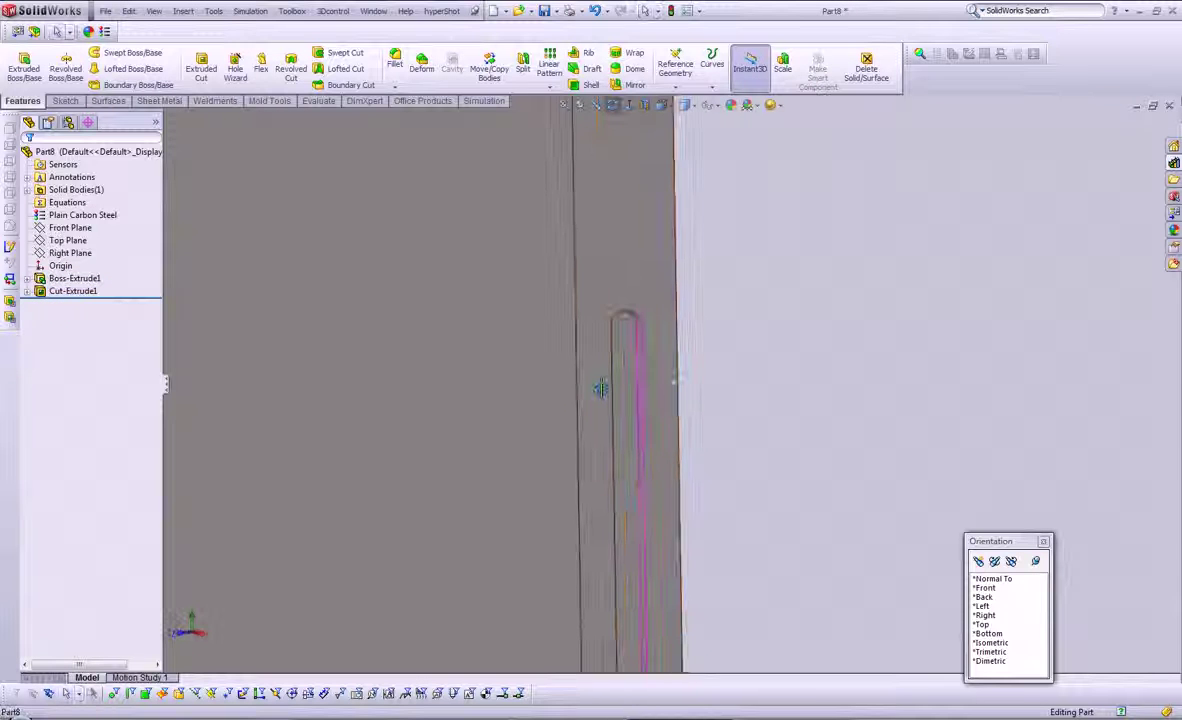
left_click(617, 372)
left_click(667, 325)
- Sketch a narrow rectangle running along the slot
key("s")
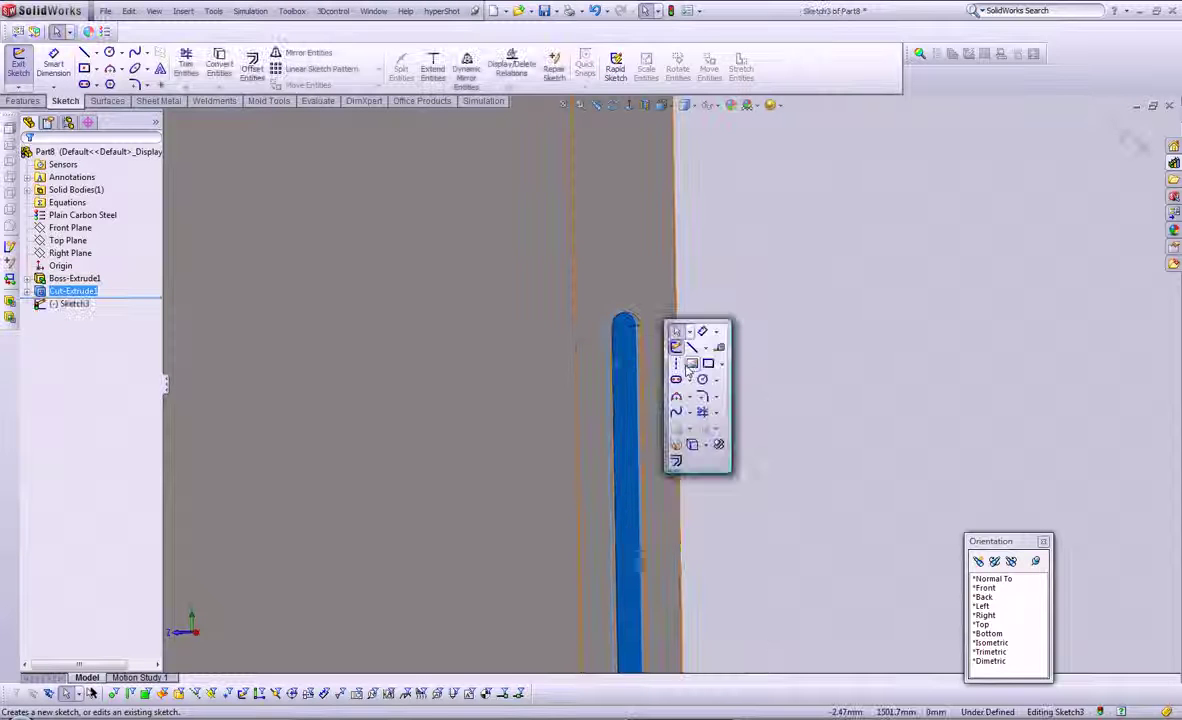
left_click(676, 347)
left_click(637, 330)
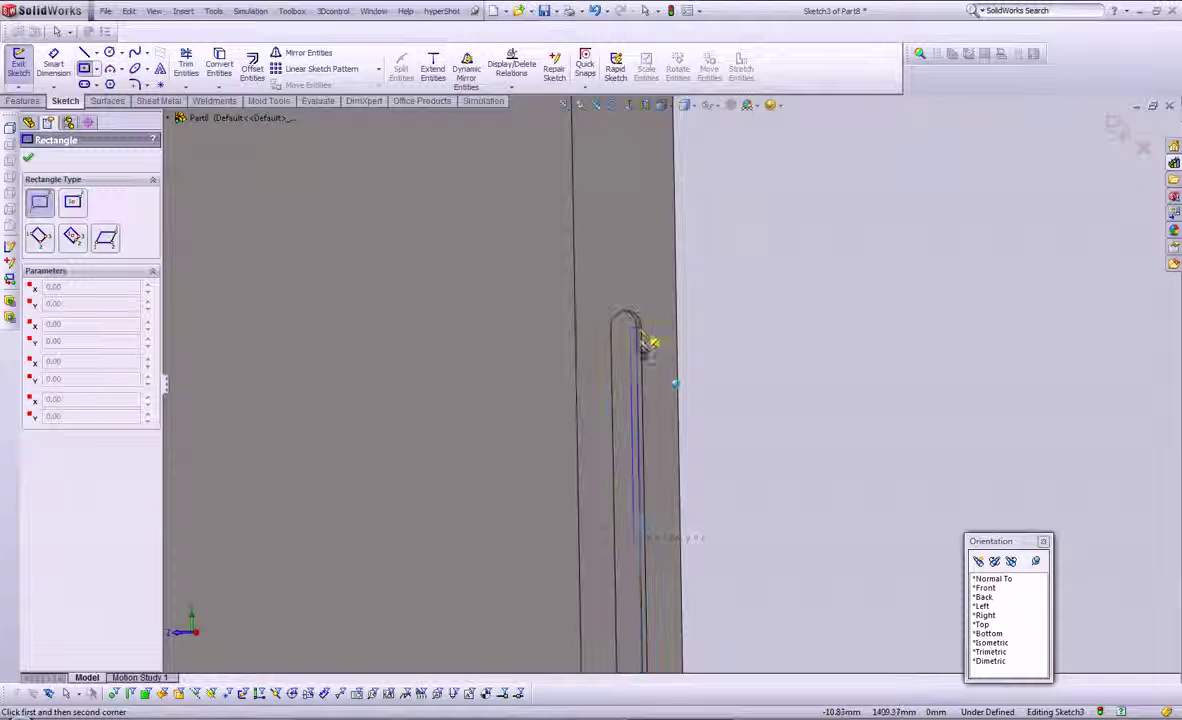
left_click(636, 607)
mouse_move(636, 607)
middle_mouse_down()
mouse_move(599, 555)
mouse_move(646, 520)
middle_mouse_up()
left_click(646, 519)
- Cut the rectangle into the part as Cut-Extrude2
key("s")
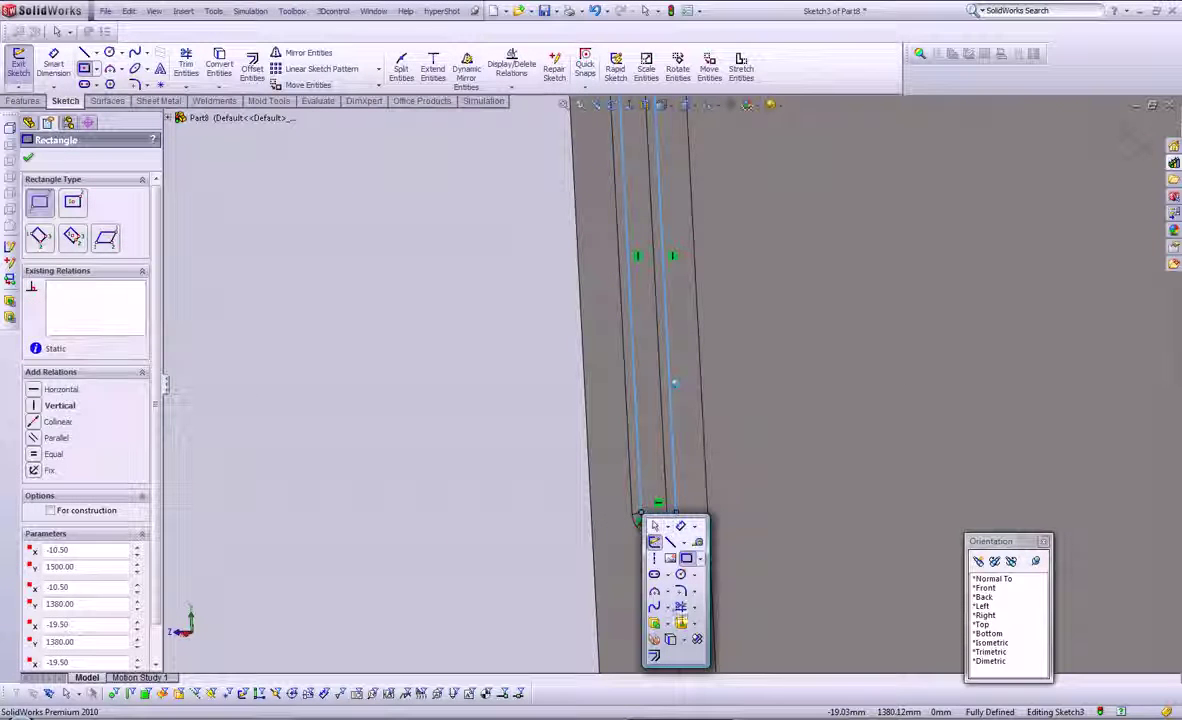
left_click(680, 623)
type("10")
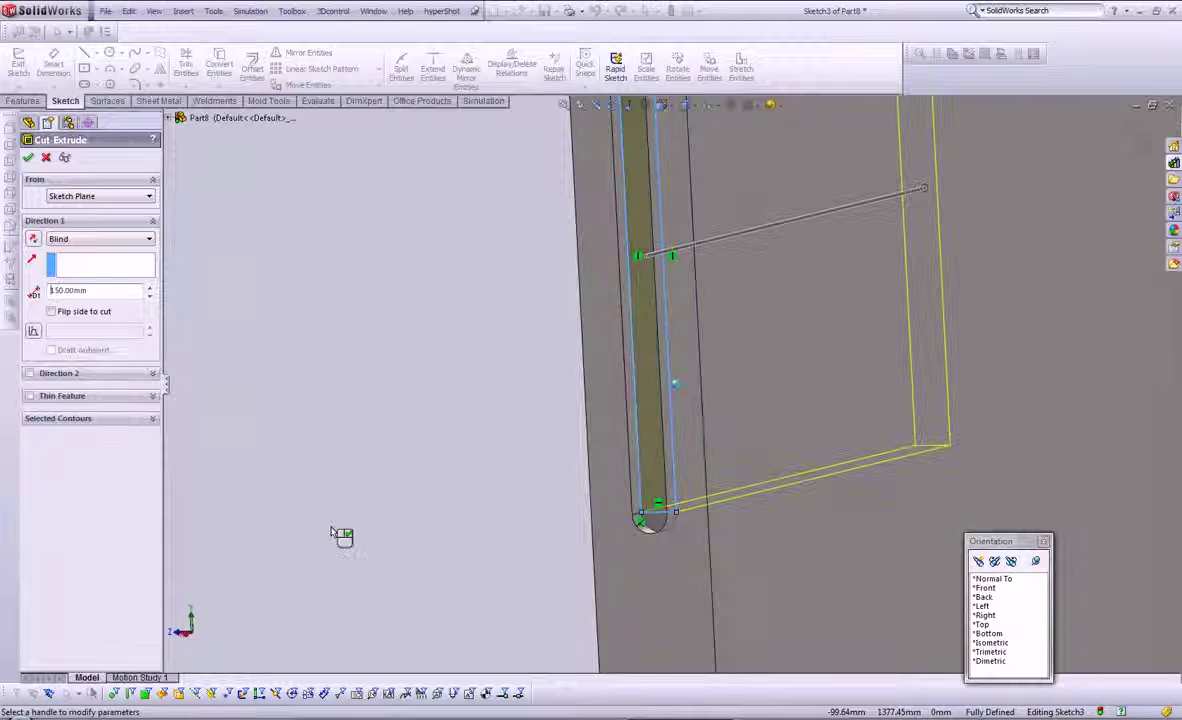
key("Return")
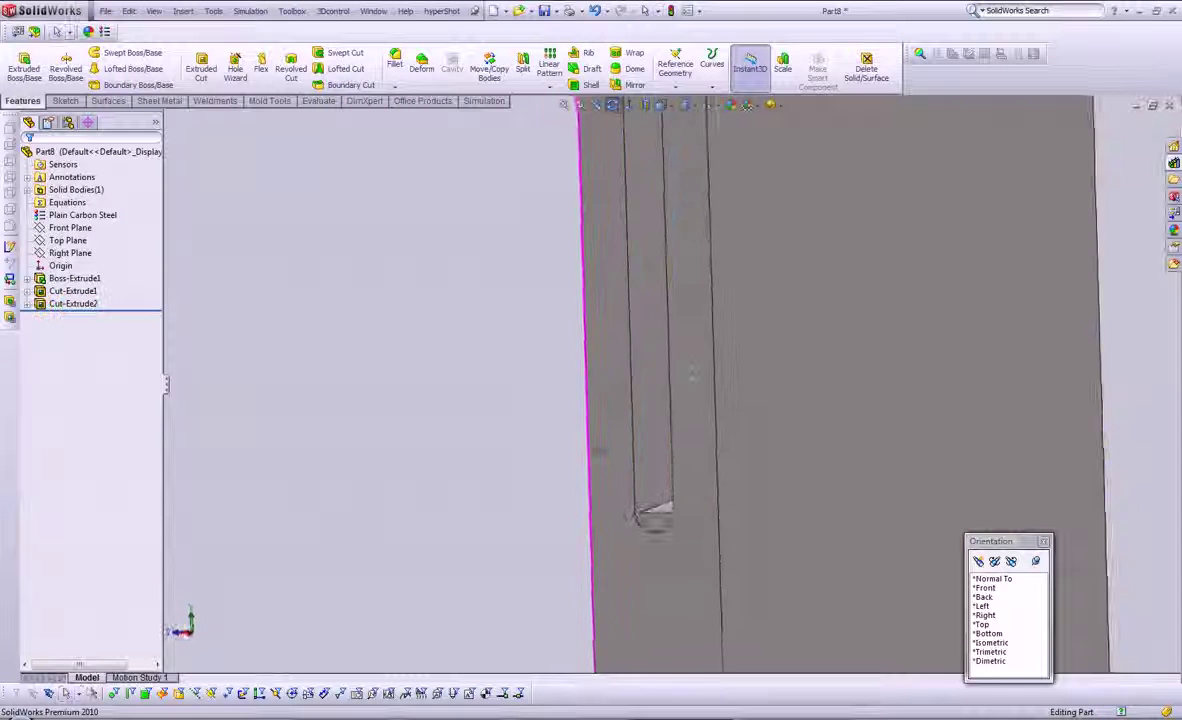
middle_click_drag(548, 473, 640, 430)
- Start a sketch on the slot face and draw two circles, one above the other, beside the slot
left_click(644, 408)
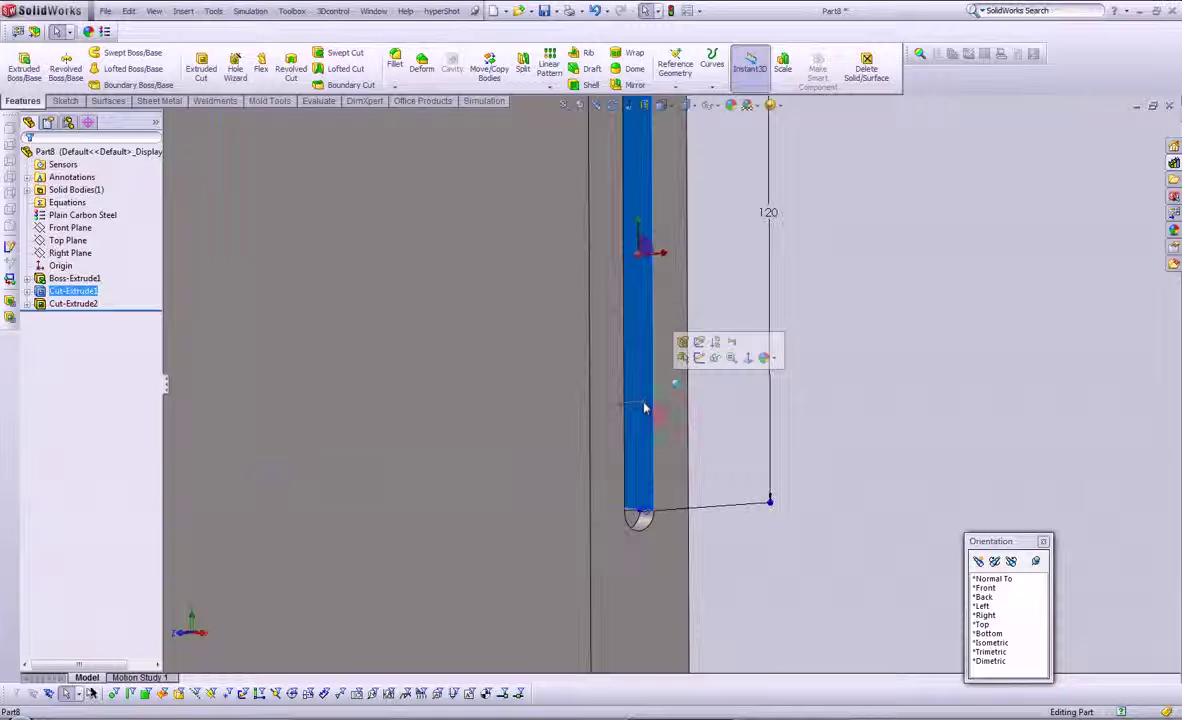
left_click(698, 357)
key("s")
left_click(713, 437)
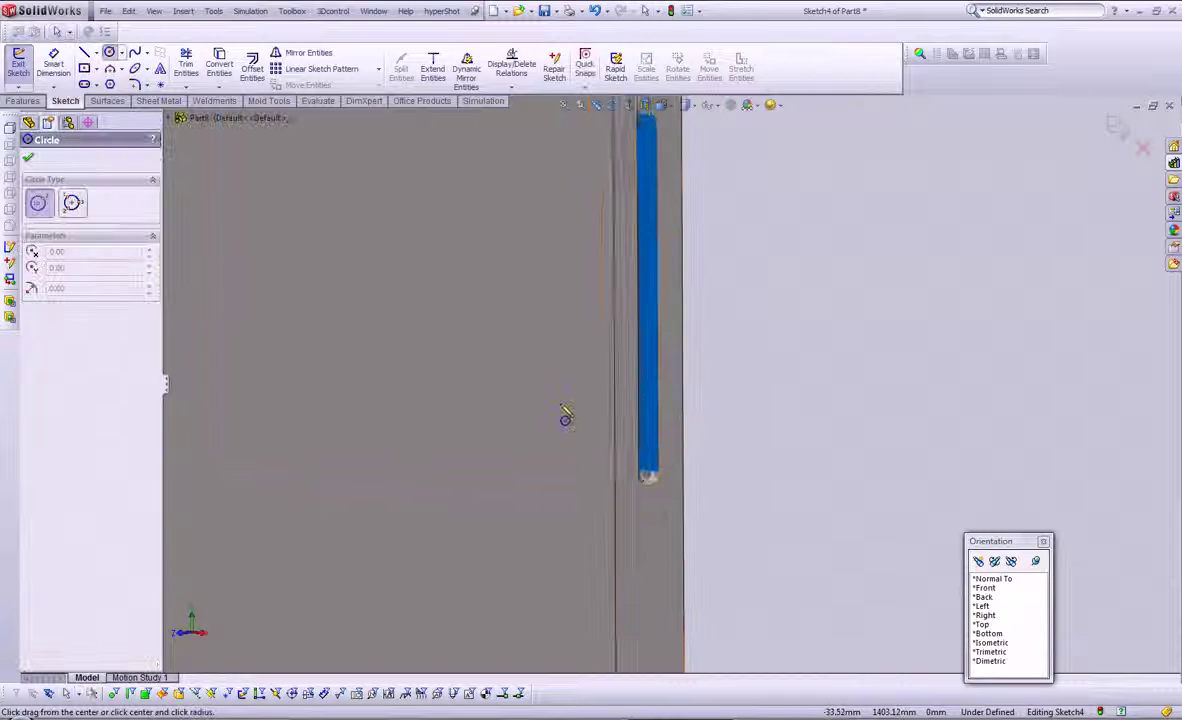
scroll(623, 330, "up", 3)
left_click(604, 293)
left_click(618, 320)
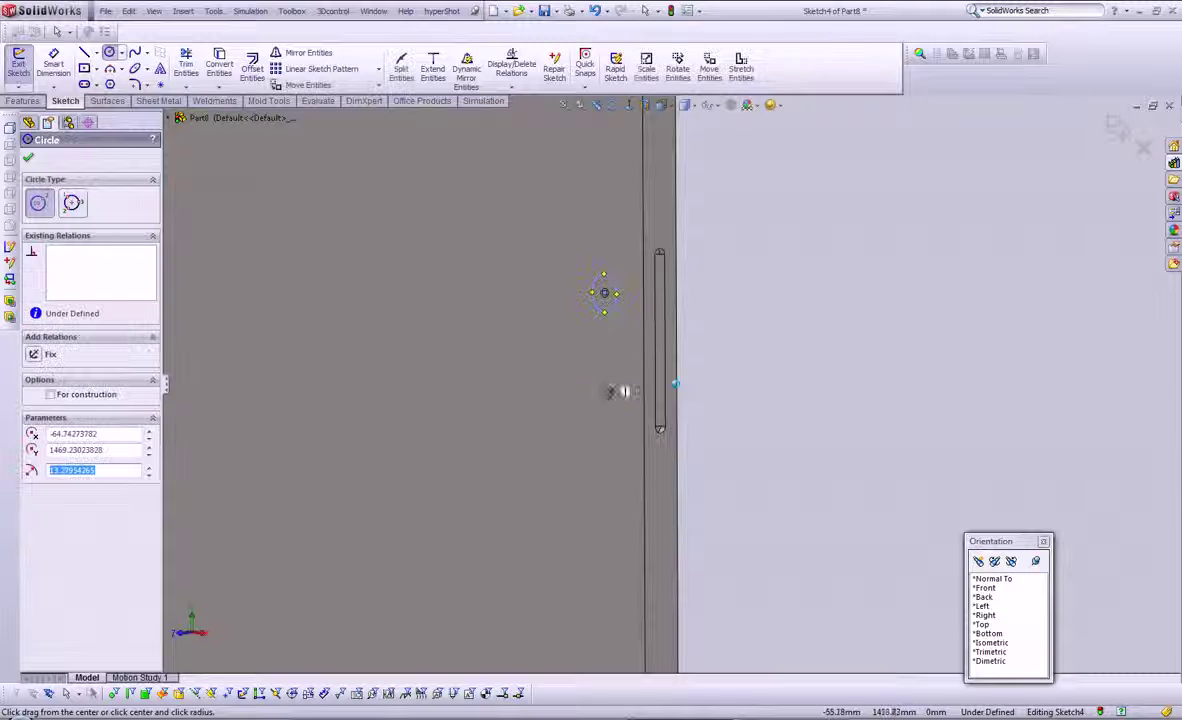
left_click(604, 388)
left_click(618, 388)
- Place the upper circle 30 mm below the slot top, with centres 67 mm apart
key("s")
left_click(687, 321)
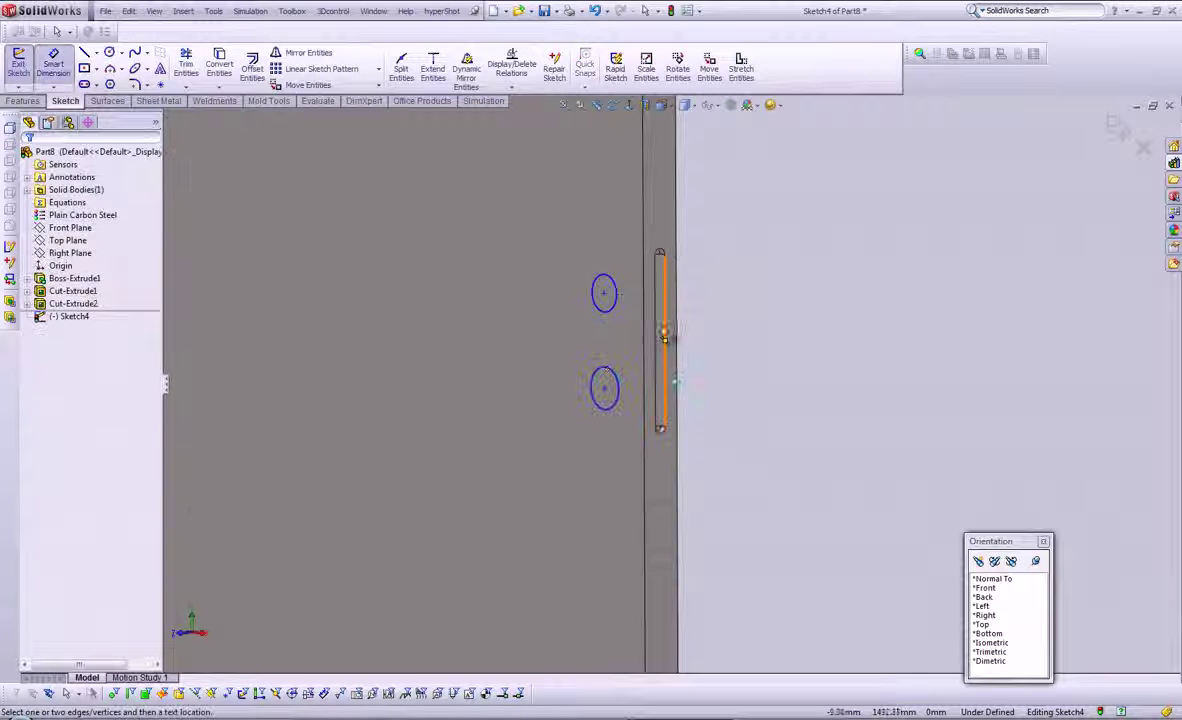
left_click(659, 256)
left_click(604, 293)
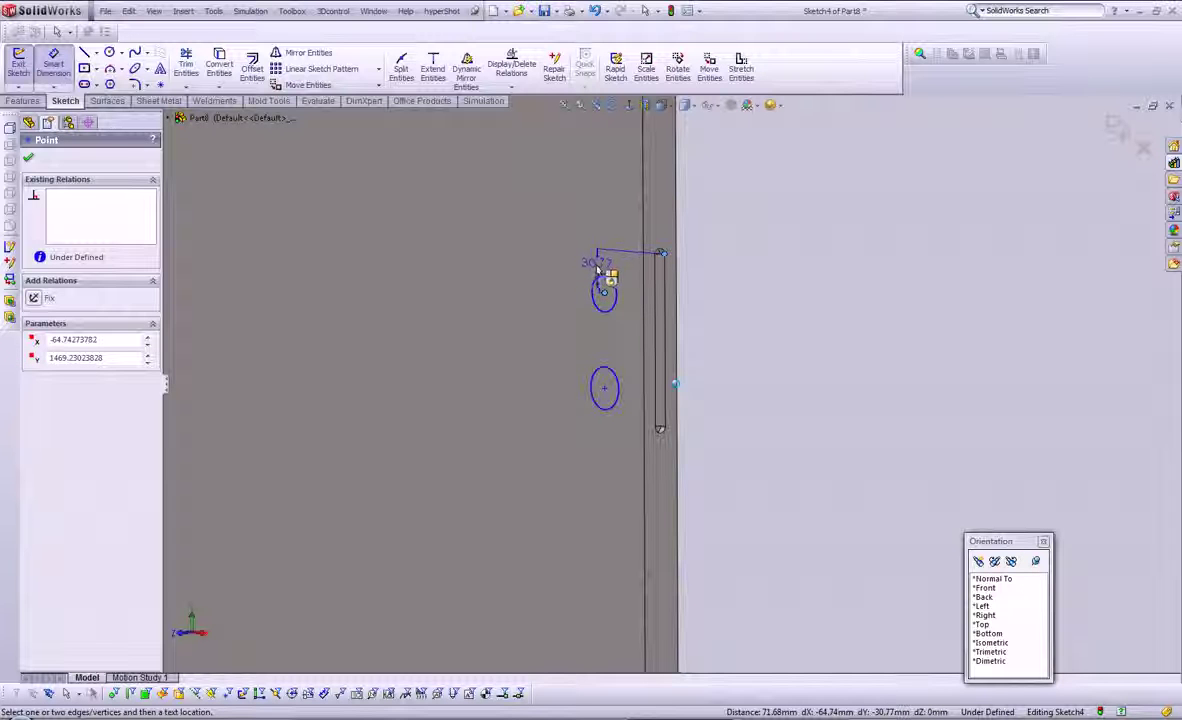
left_click(758, 265)
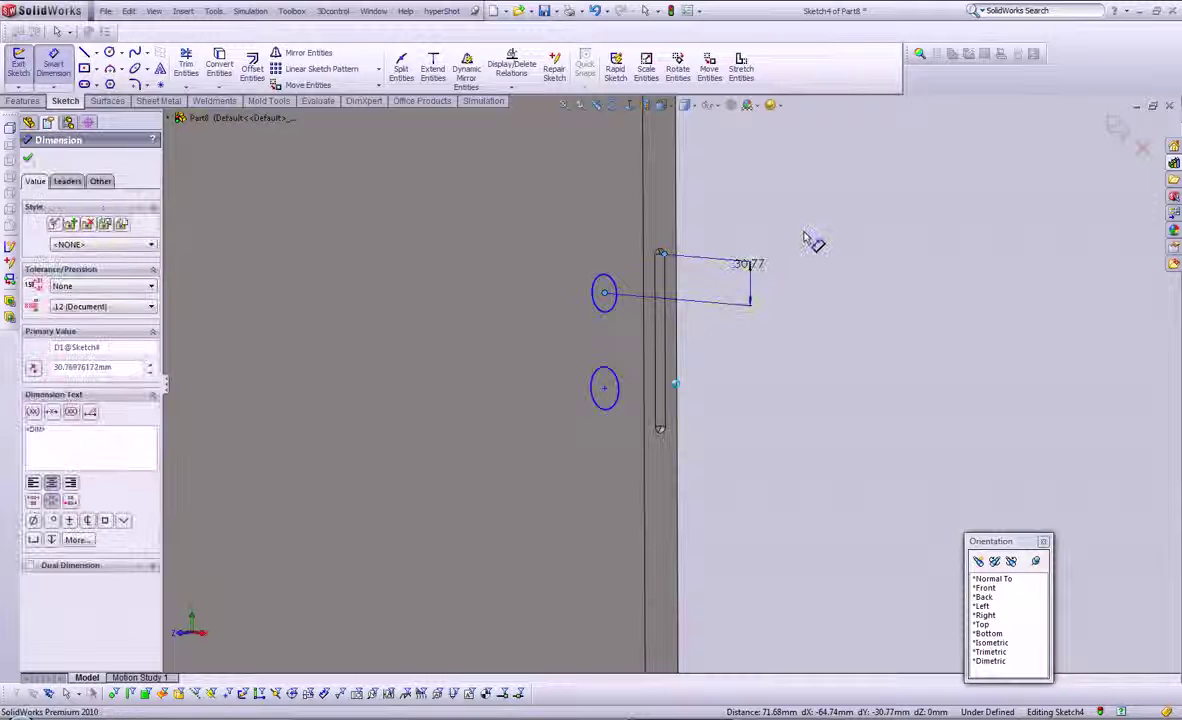
type("30")
key("Return")
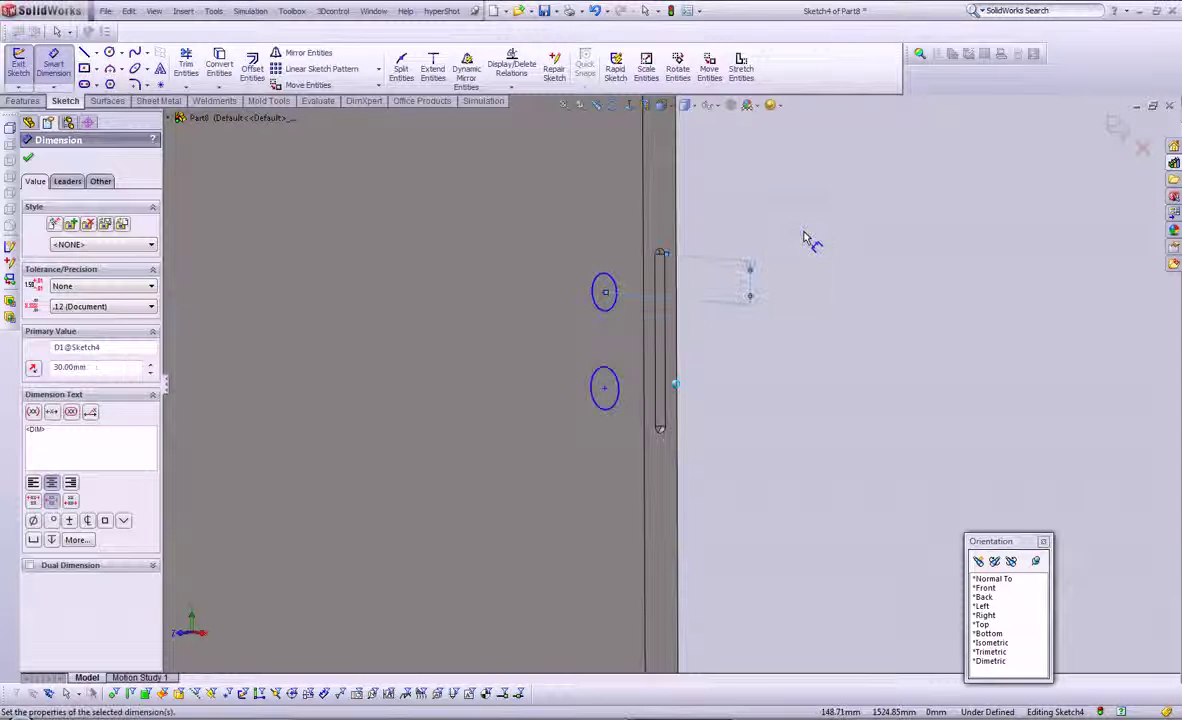
left_click(604, 389)
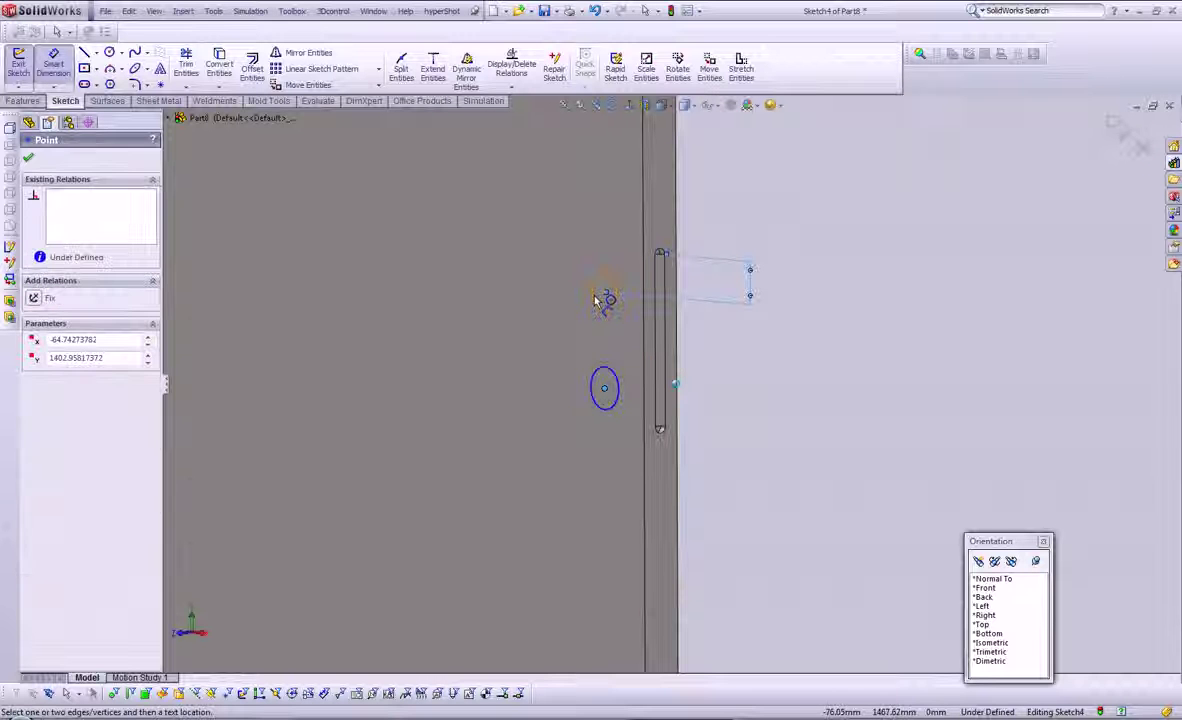
left_click(604, 293)
left_click(826, 393)
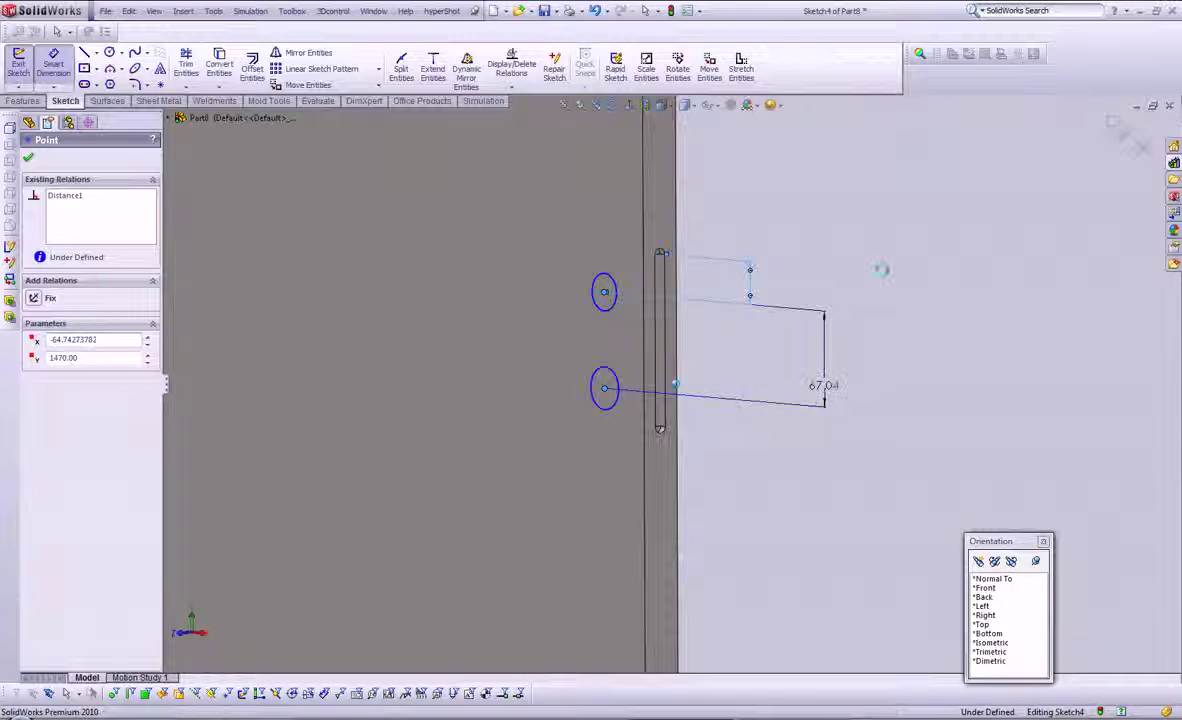
type("6")
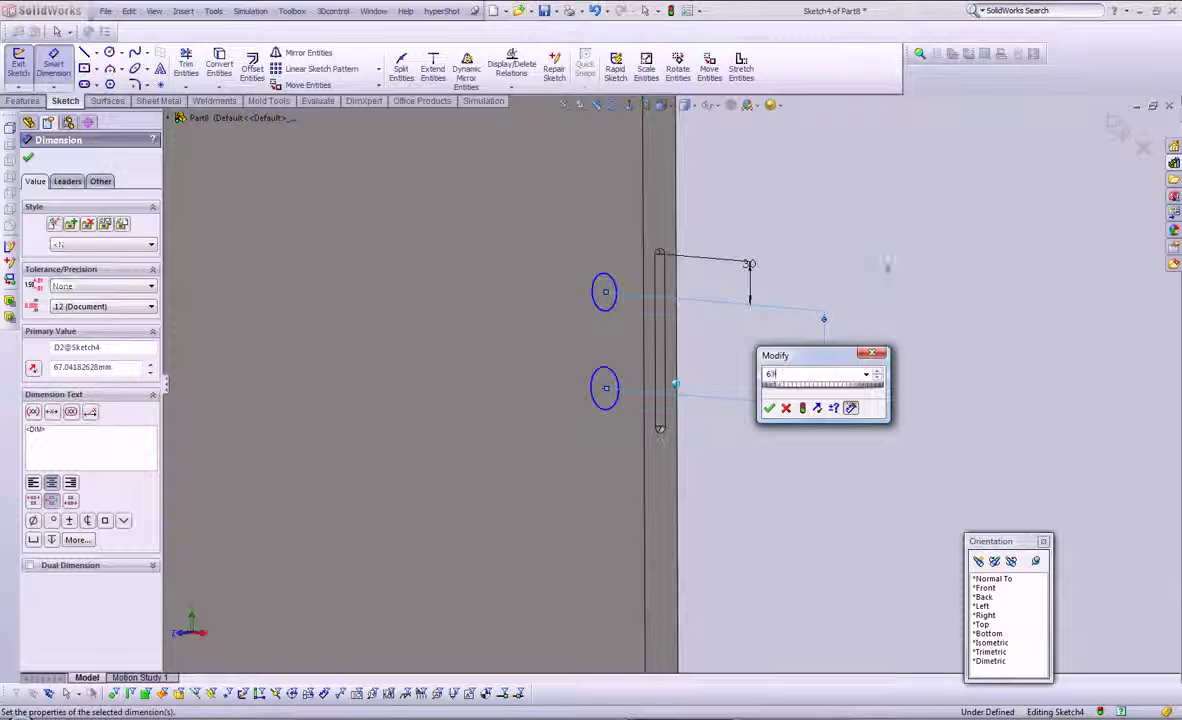
type("7")
key("Return")
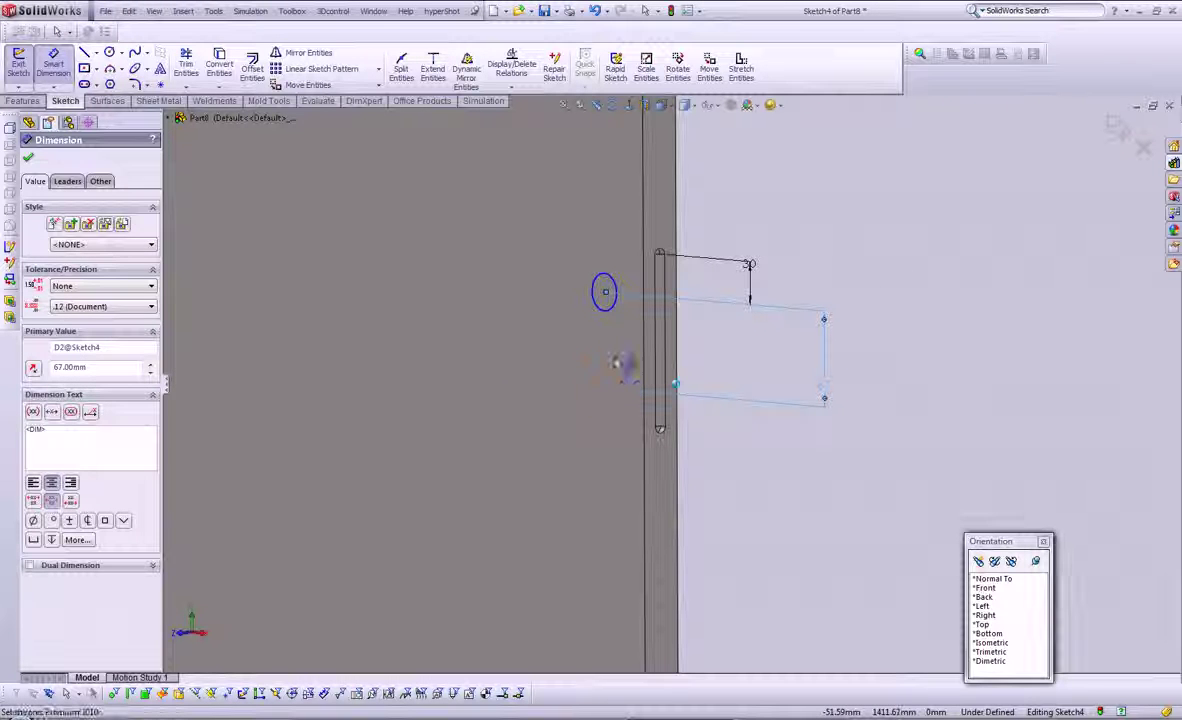
left_click(614, 310)
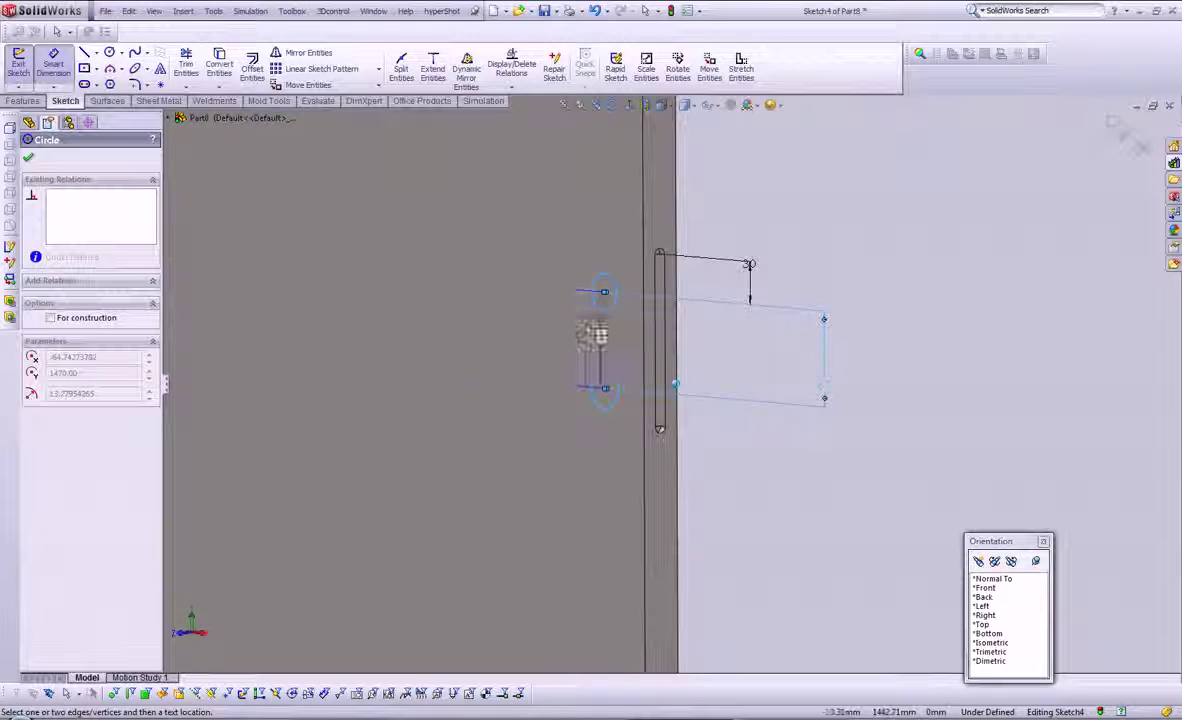
- Give the upper circle a Ø30 diameter and the lower circle Ø12
key("Escape")
key("s")
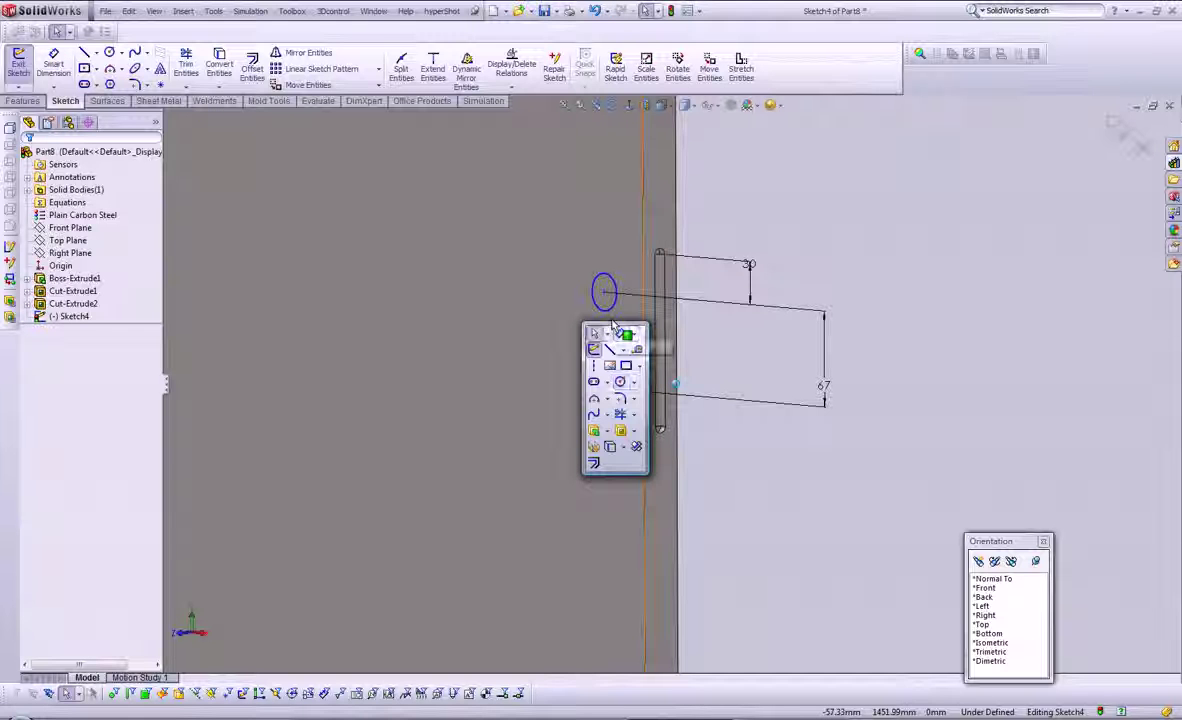
left_click(620, 333)
left_click(604, 306)
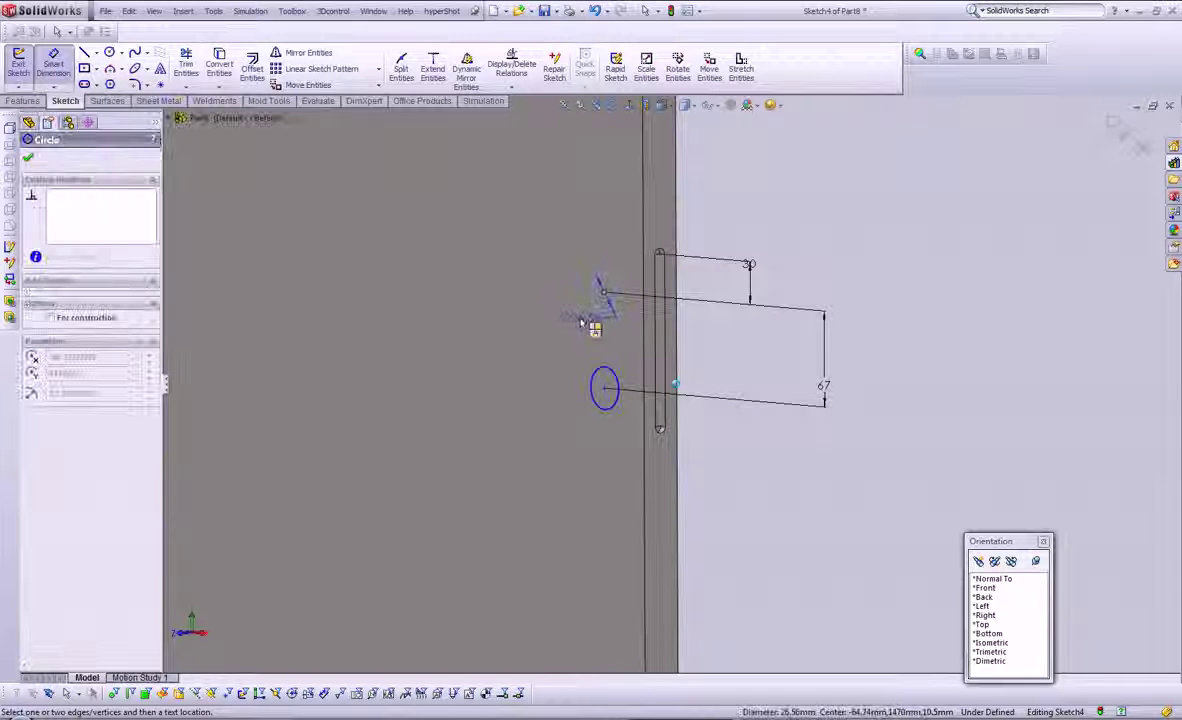
left_click(532, 339)
type("30")
key("Return")
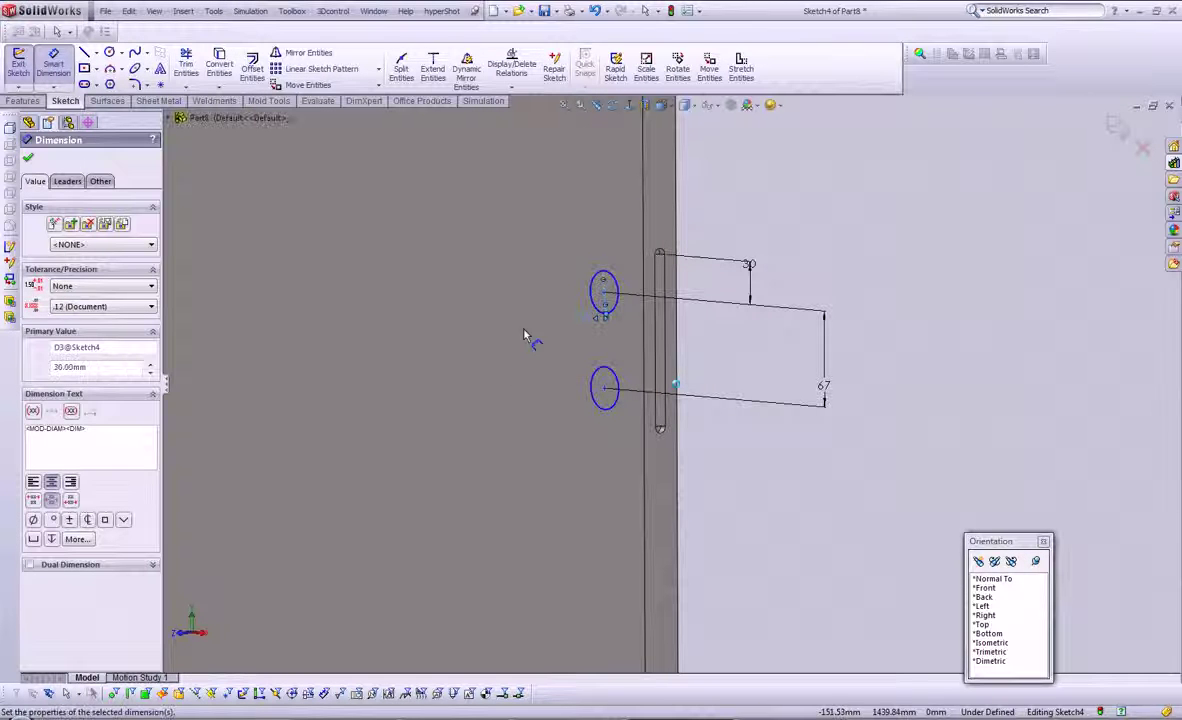
left_click(603, 372)
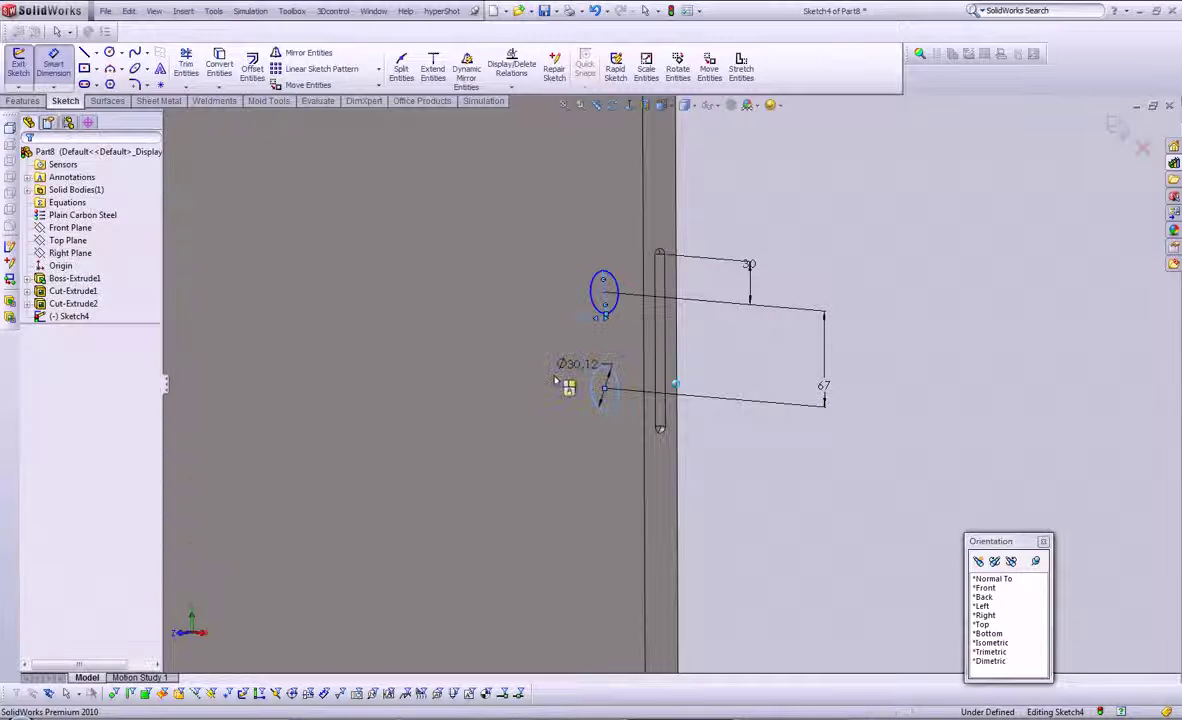
left_click(560, 380)
key("Return")
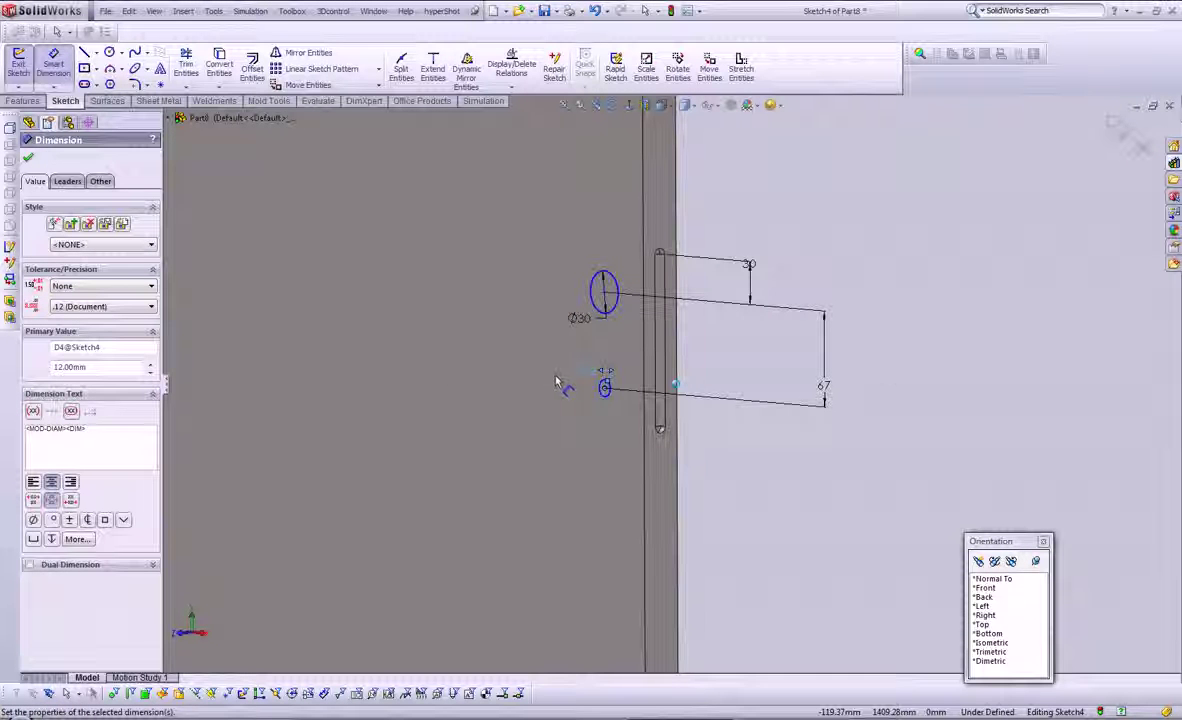
left_click(975, 313)
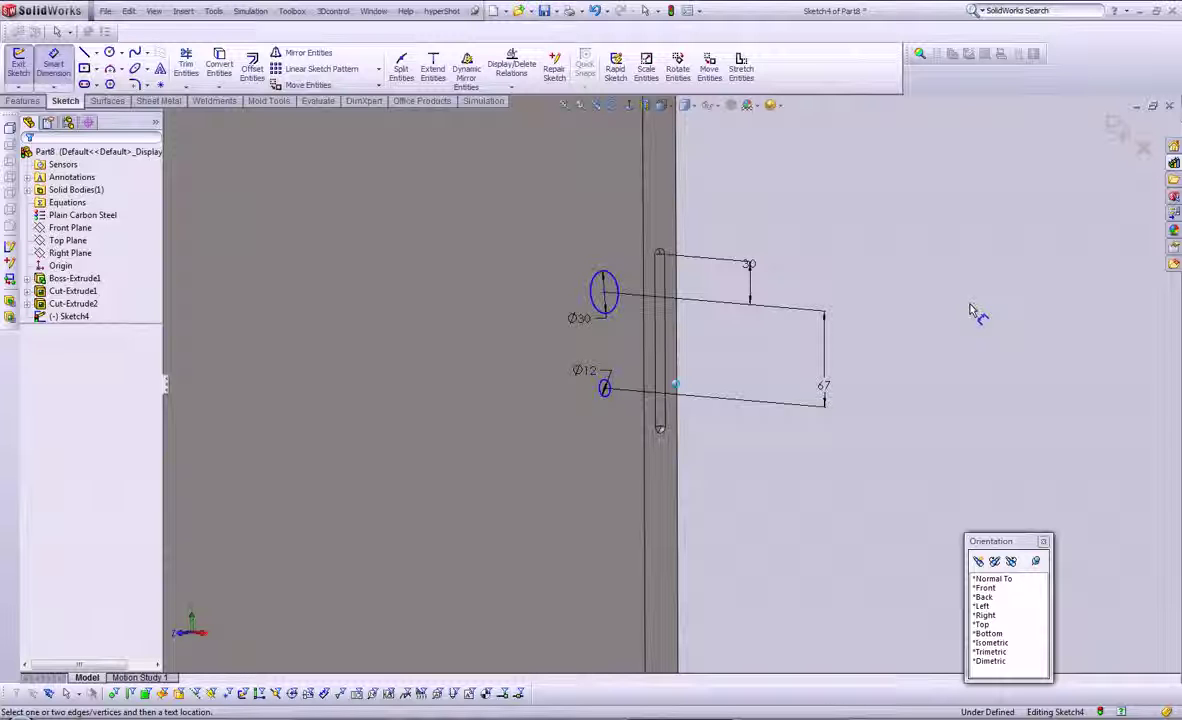
- Dimension the circles 70 mm from the slot's centre line
left_click(665, 335)
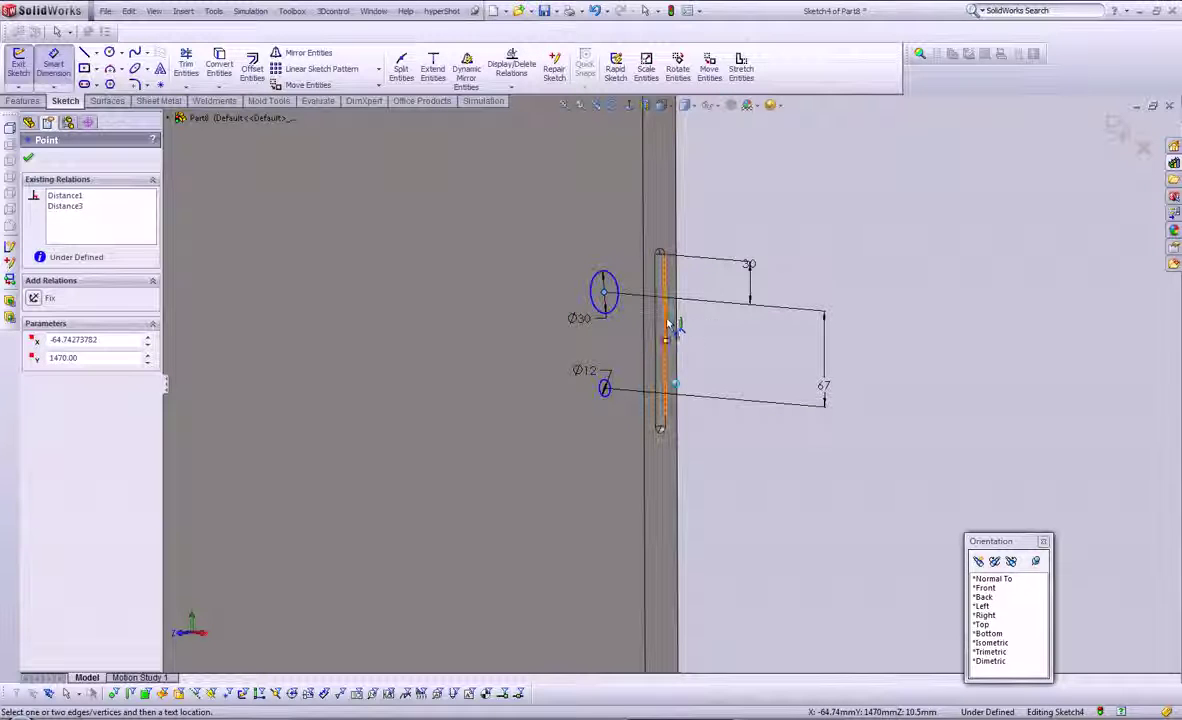
left_click(823, 345)
left_click(790, 350)
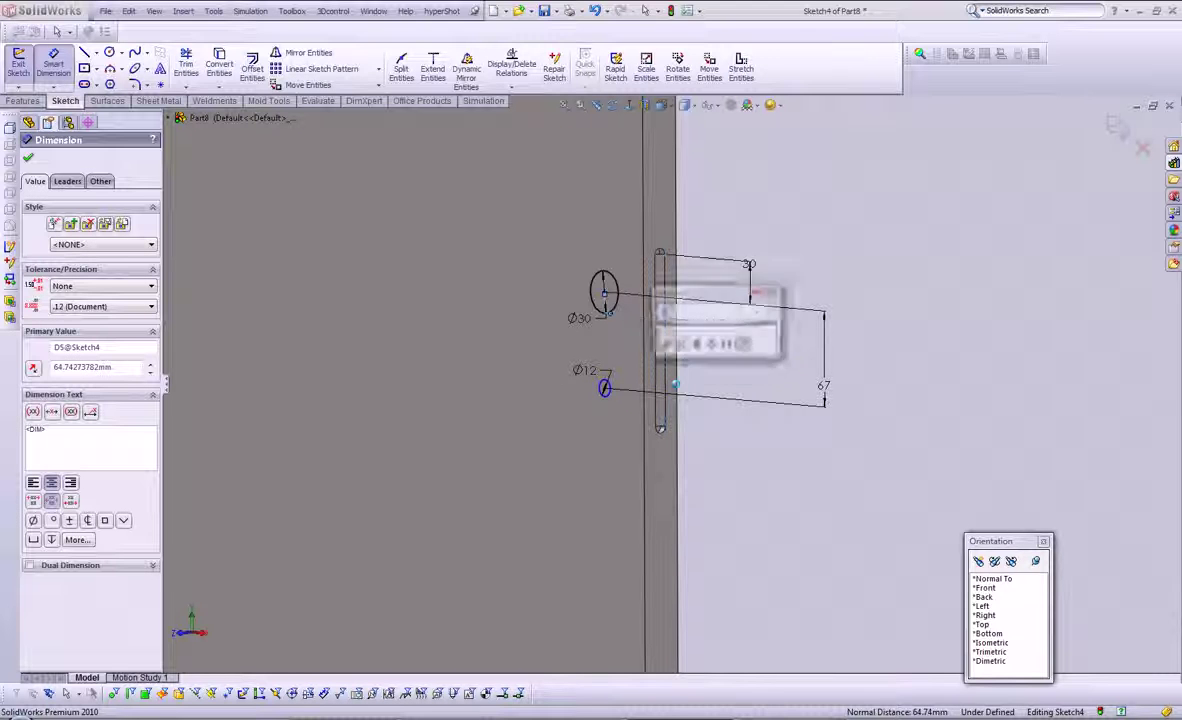
type("70")
key("Return")
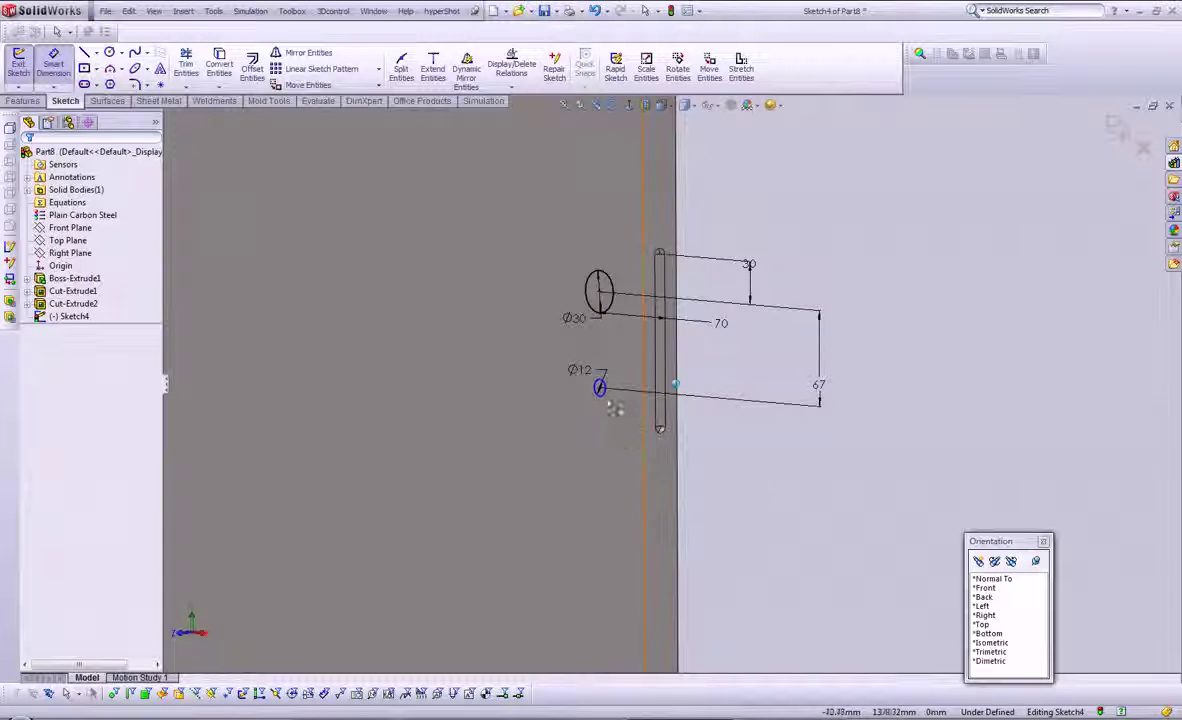
key("Escape")
- Add a Vertical relation between the two circle centres to fully define Sketch4
left_click(600, 388)
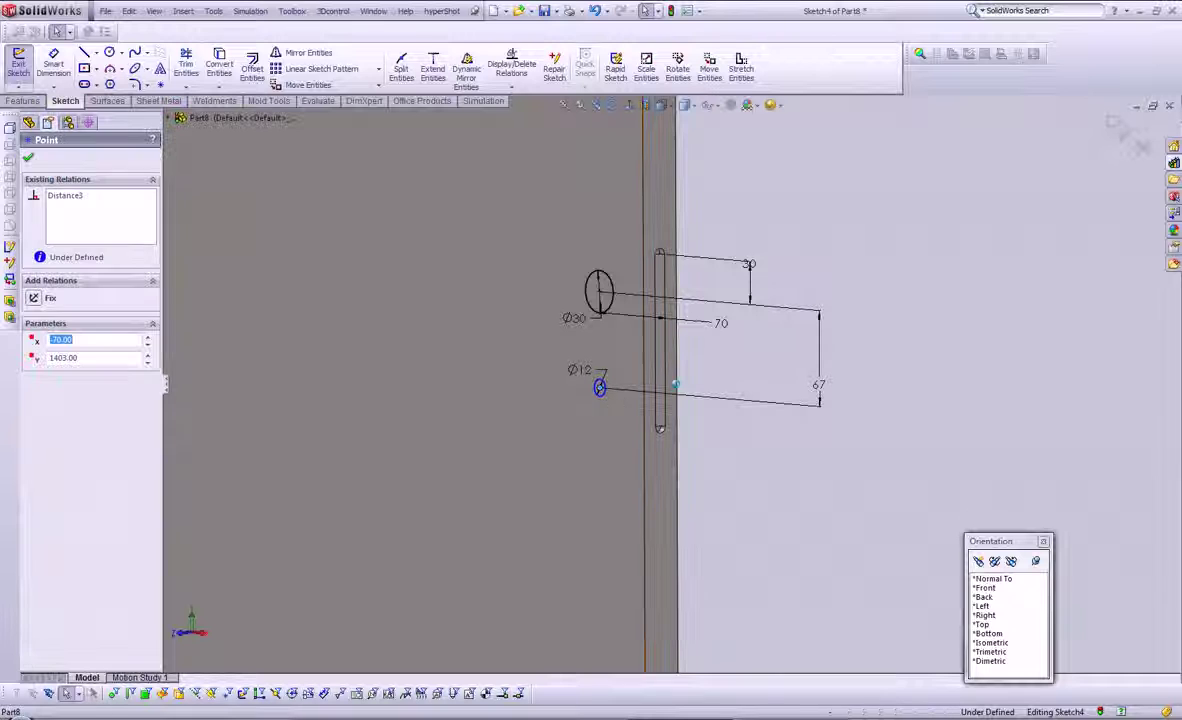
left_click(600, 296, "ctrl")
left_click(615, 229)
left_click(966, 215)
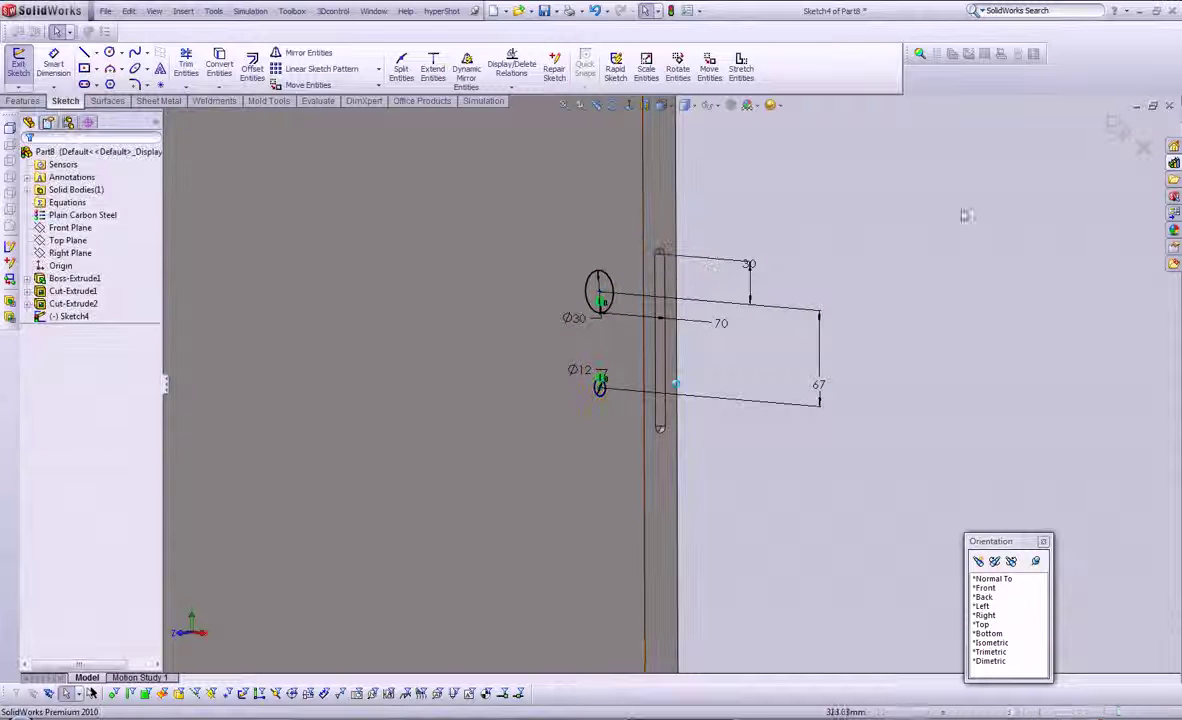
key("s")
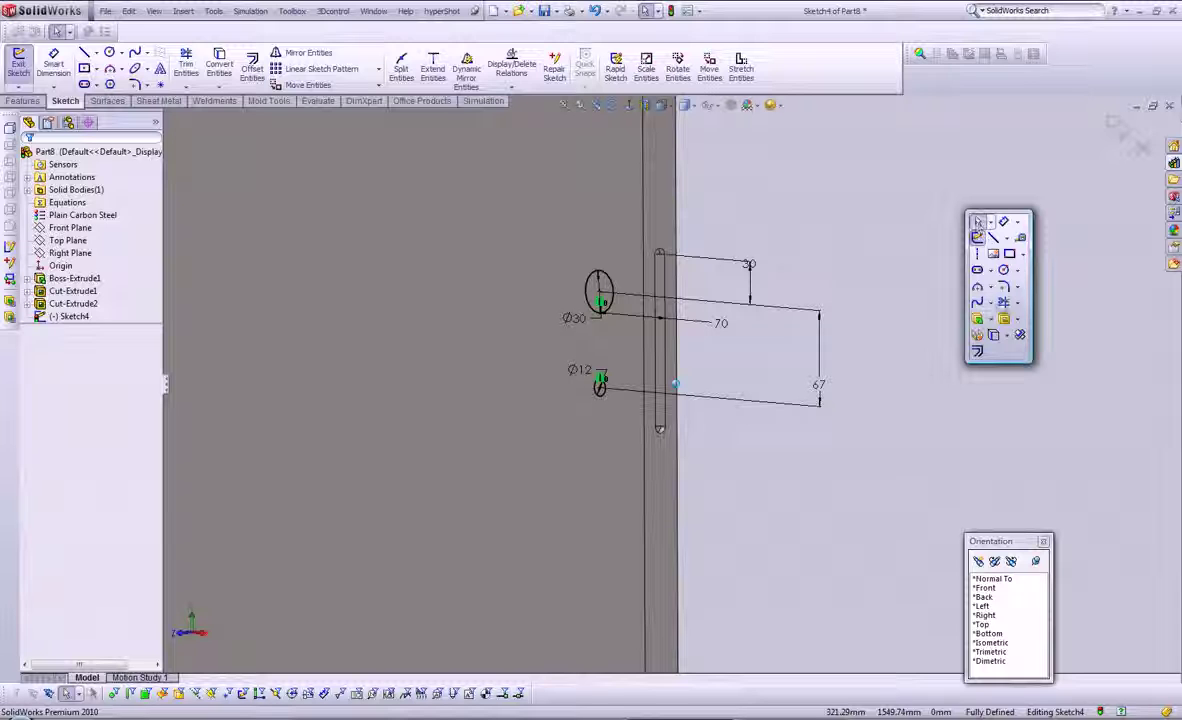
- Cut both circles Through All as Cut-Extrude3 and orbit to view the holes
left_click(1004, 318)
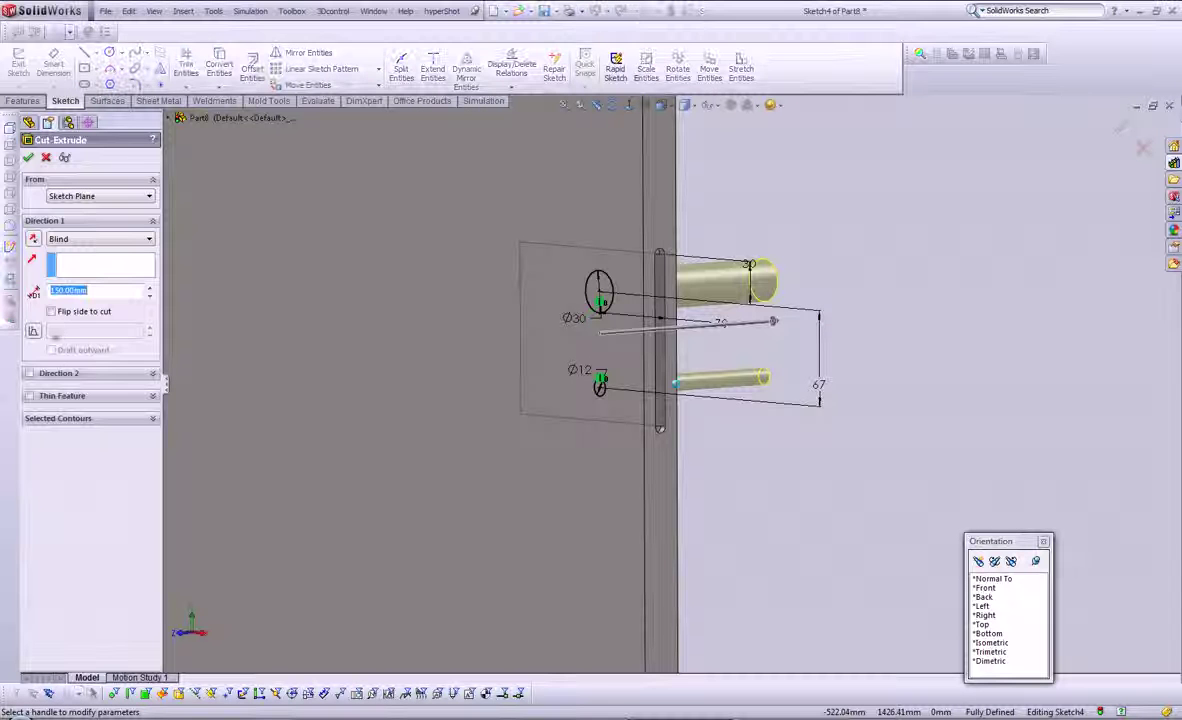
left_click(90, 238)
left_click(70, 258)
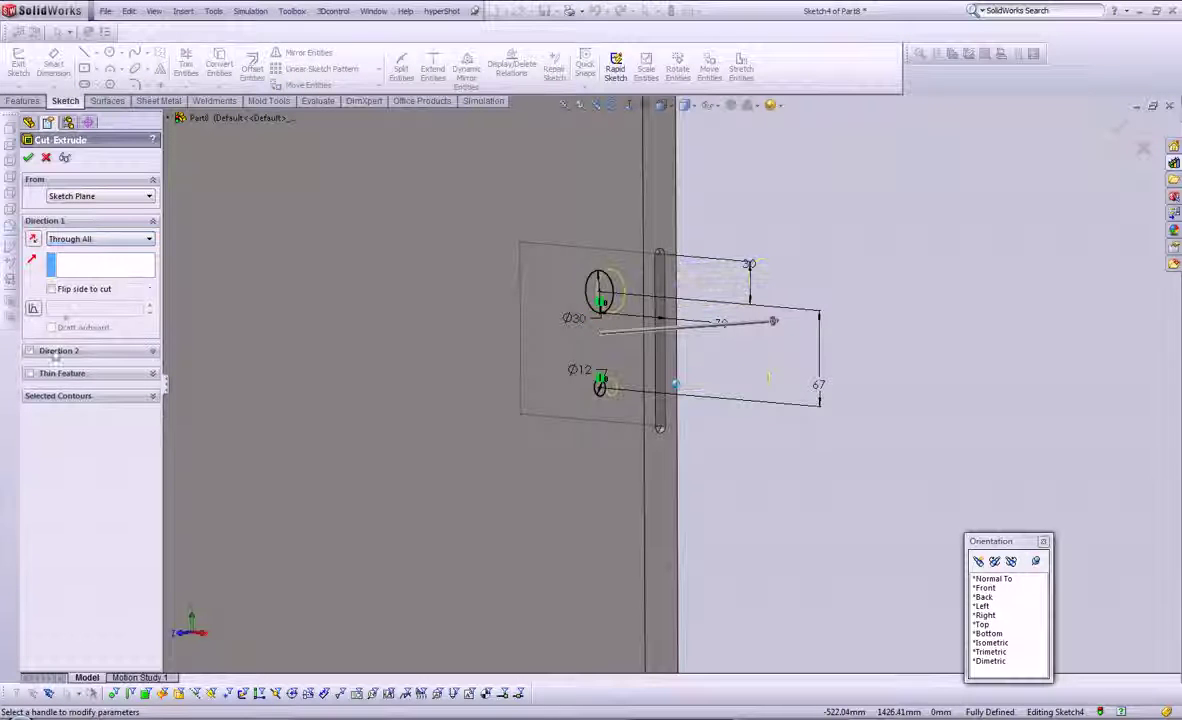
key("Return")
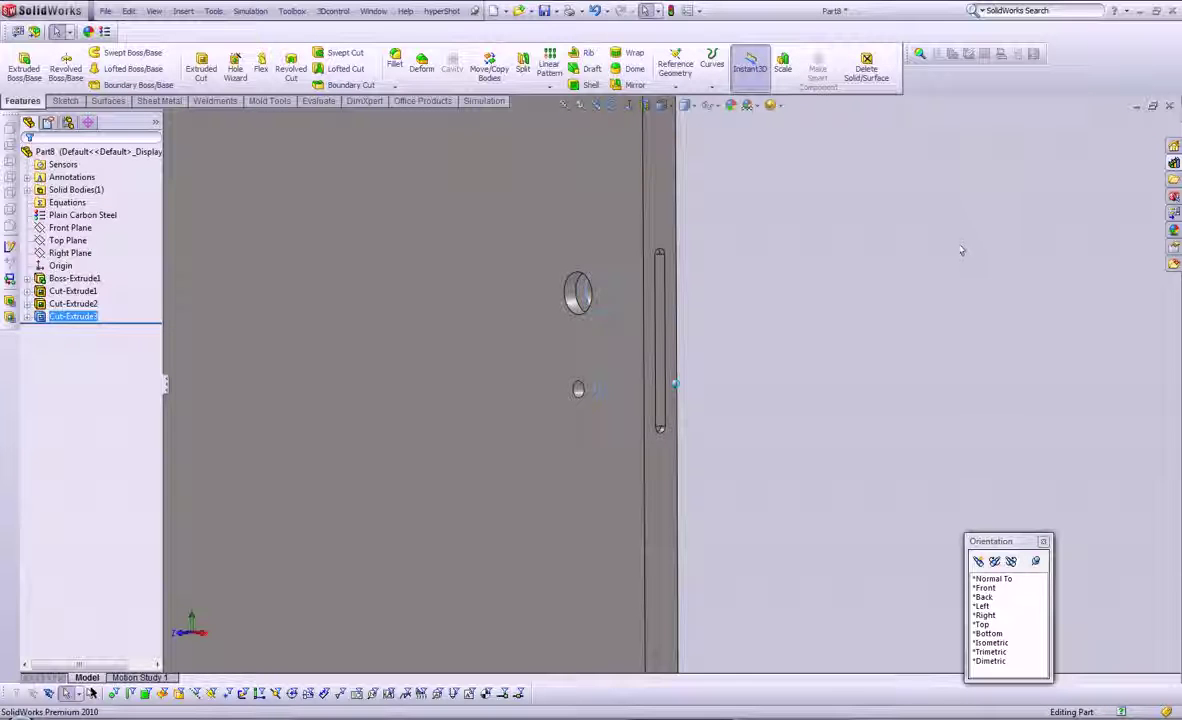
mouse_move(633, 312)
middle_mouse_down()
mouse_move(594, 303)
mouse_move(554, 385)
mouse_move(538, 343)
mouse_move(560, 340)
middle_mouse_up()
mouse_move(593, 388)
middle_mouse_down()
mouse_move(572, 377)
mouse_move(586, 372)
mouse_move(652, 422)
middle_mouse_up()
- Save the part as test.SLDPRT and select Cut-Extrude3 in the tree
key("ctrl+s")
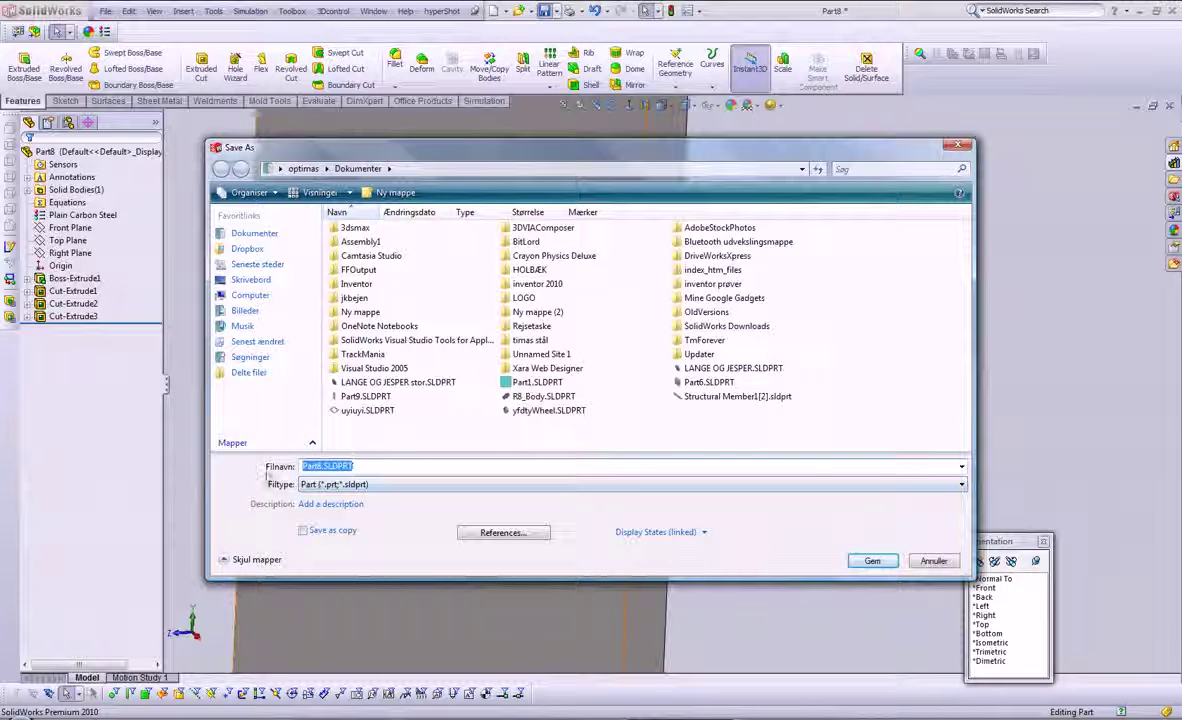
type("test")
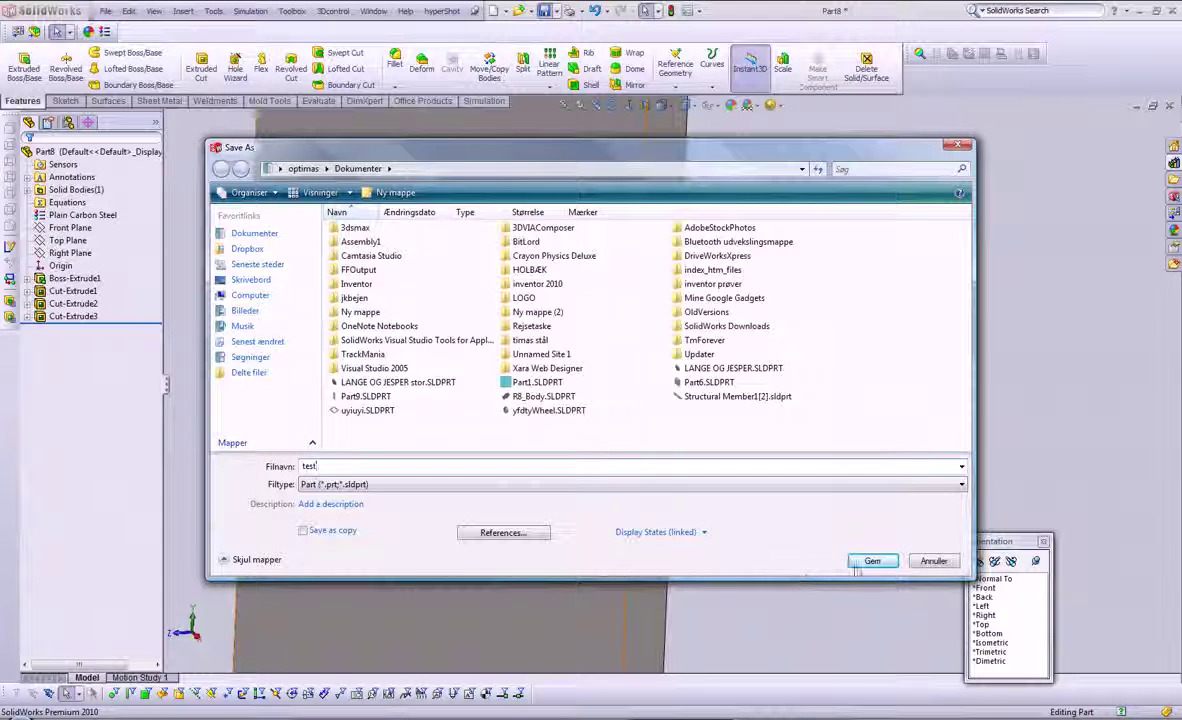
key("Return")
left_click(98, 317)
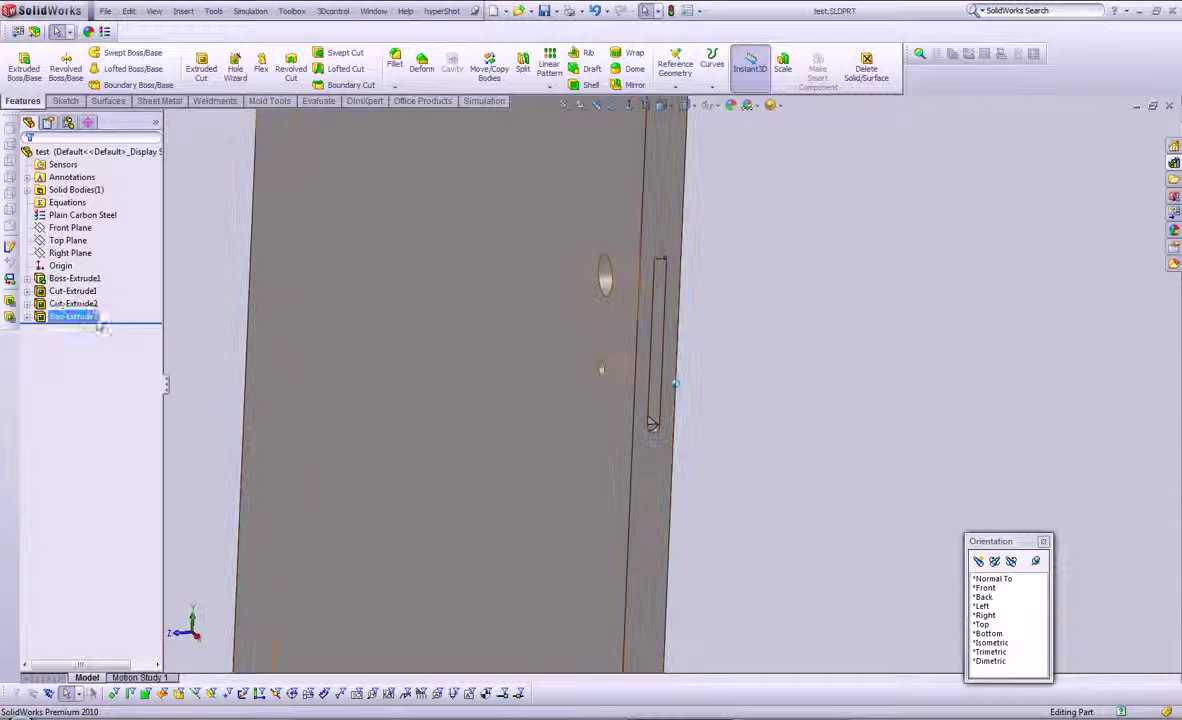
- Pin the Design Library open, browse to features › metric › Test, and select Cut-Extrude3
left_click(1173, 165)
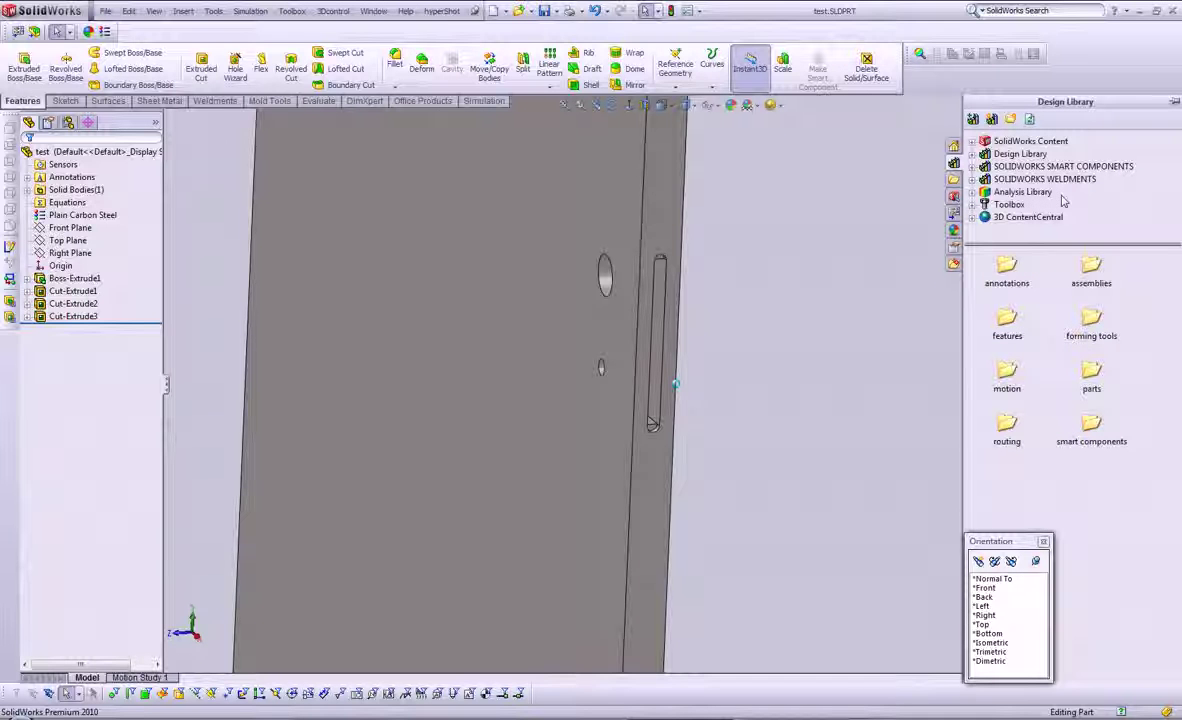
left_click(1176, 105)
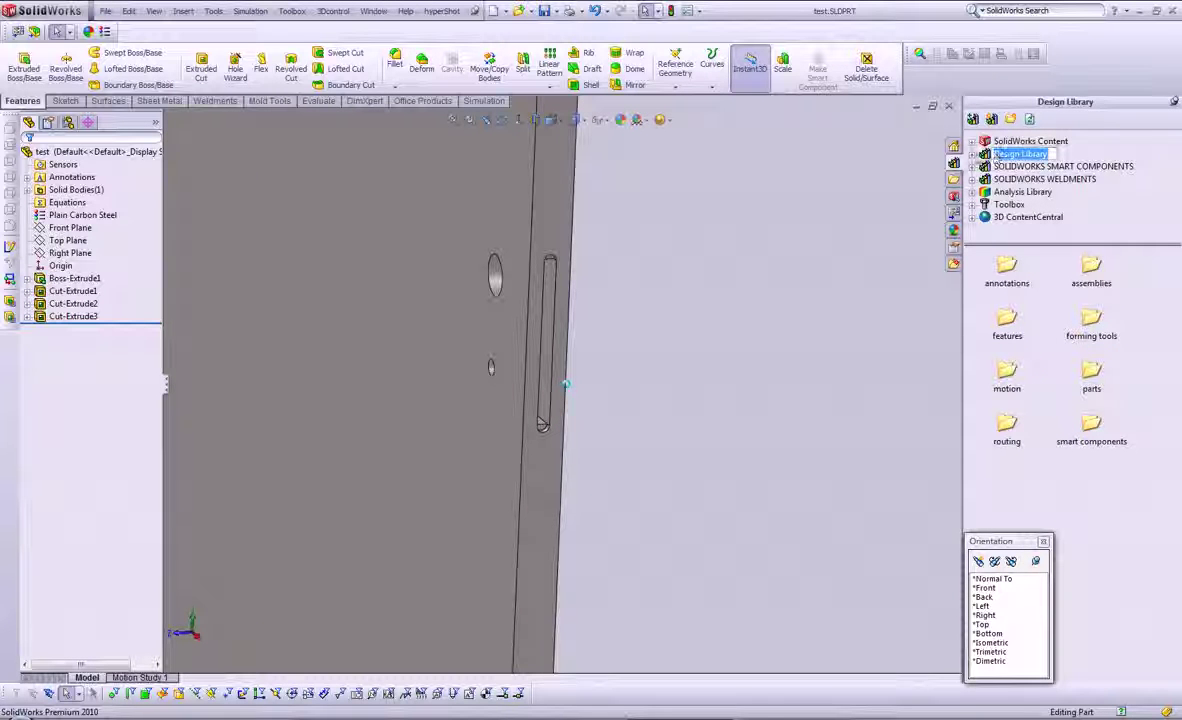
left_click(974, 156)
left_click(1018, 180)
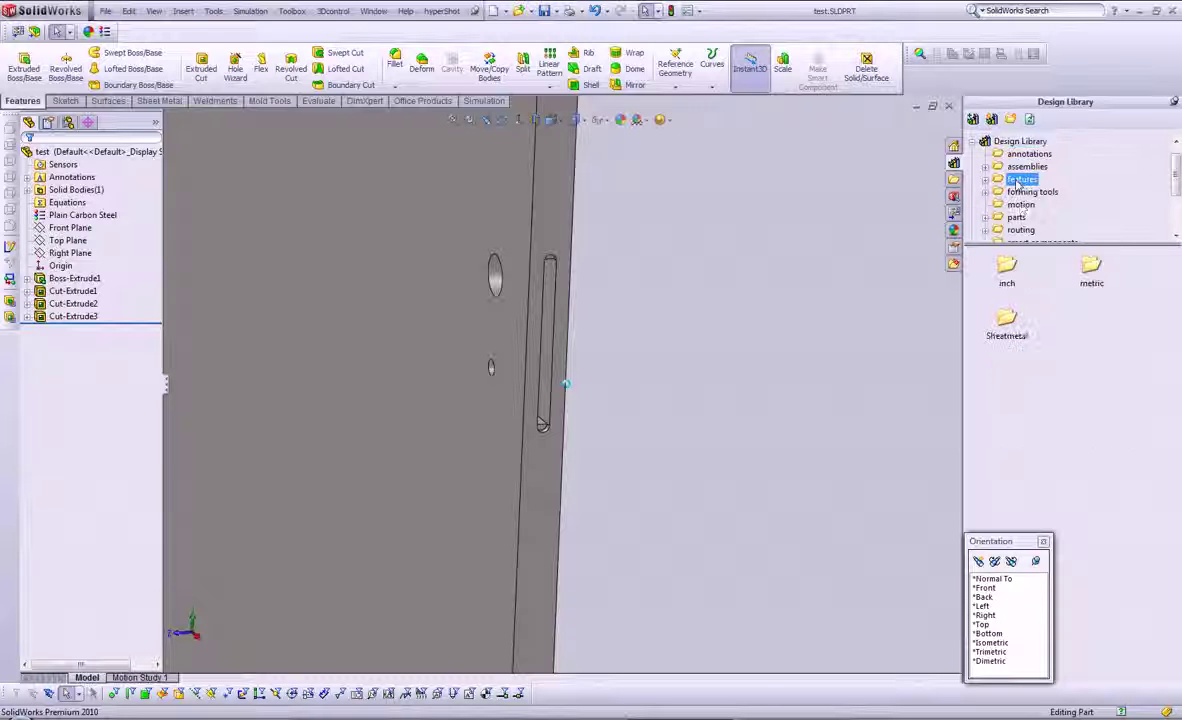
left_click(987, 180)
left_click(1034, 206)
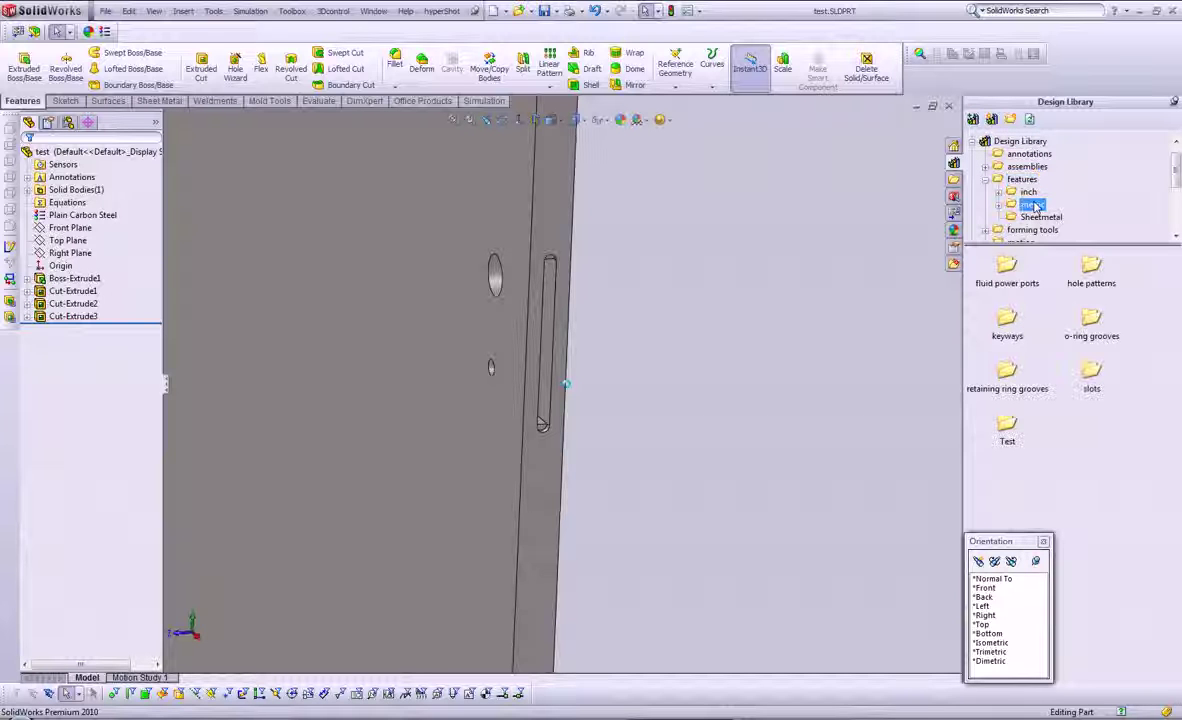
double_click(1008, 431)
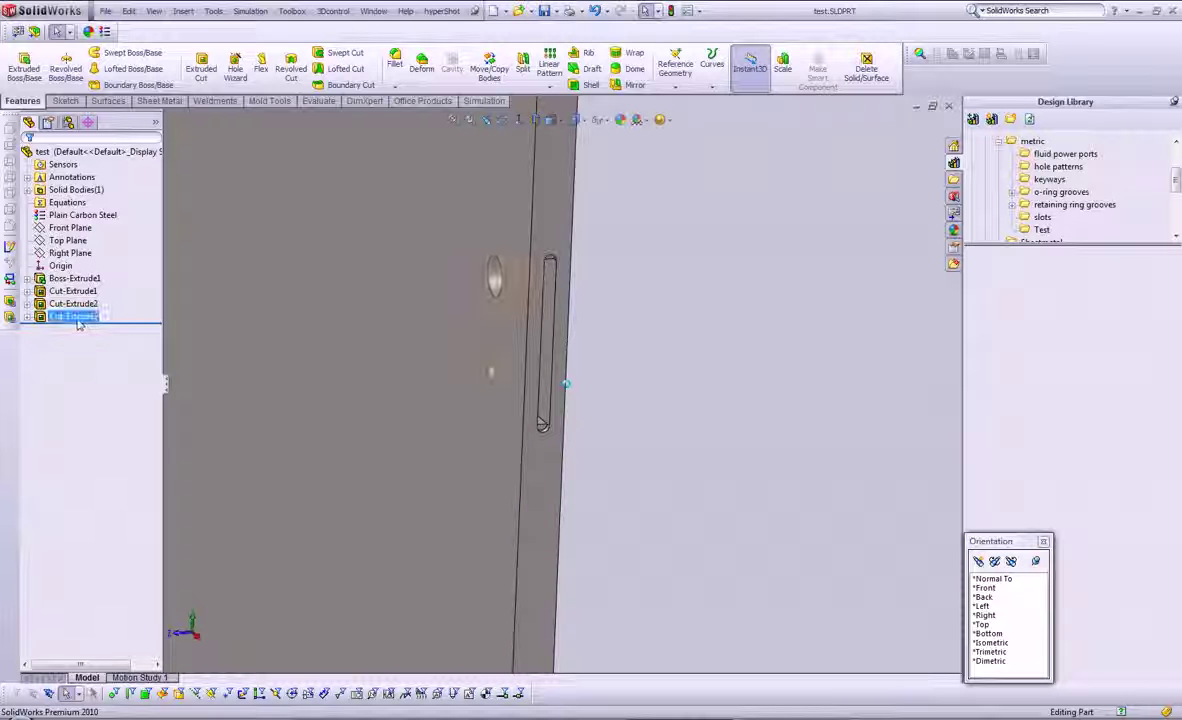
left_click(74, 317)
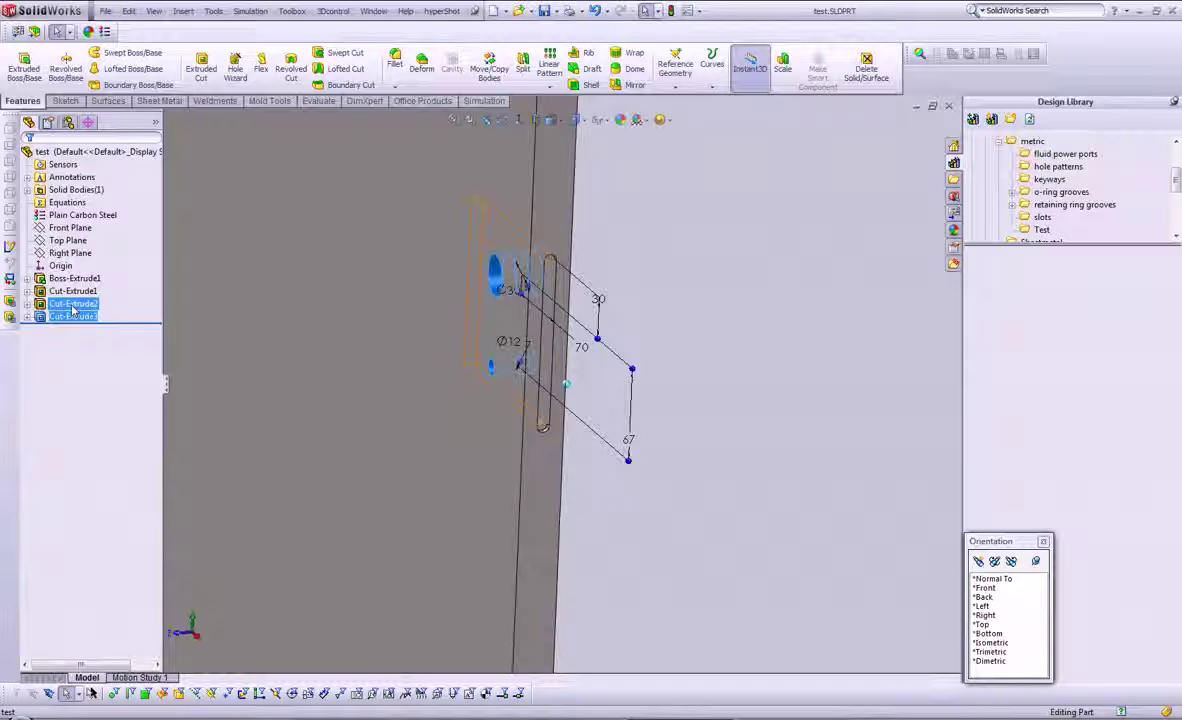
- Drag Cut-Extrude1, 2 and 3 into the Test folder as library feature 'test 01'
left_click(72, 292, "ctrl")
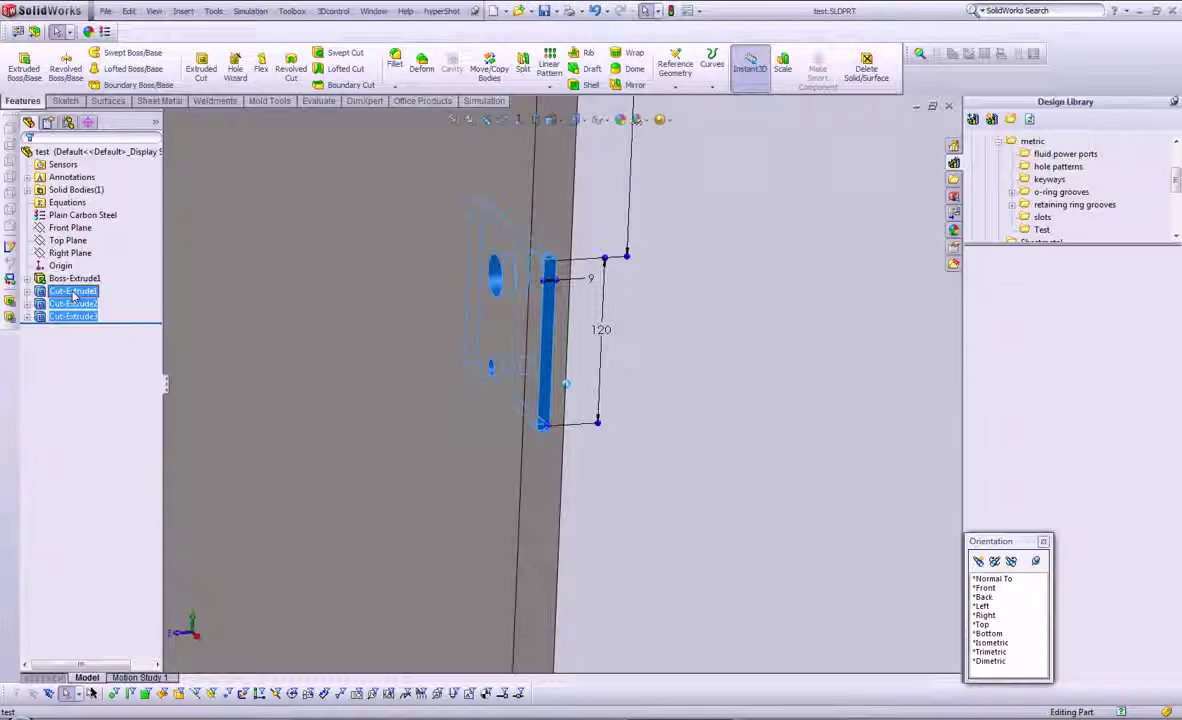
left_click_drag(328, 325, 1033, 370)
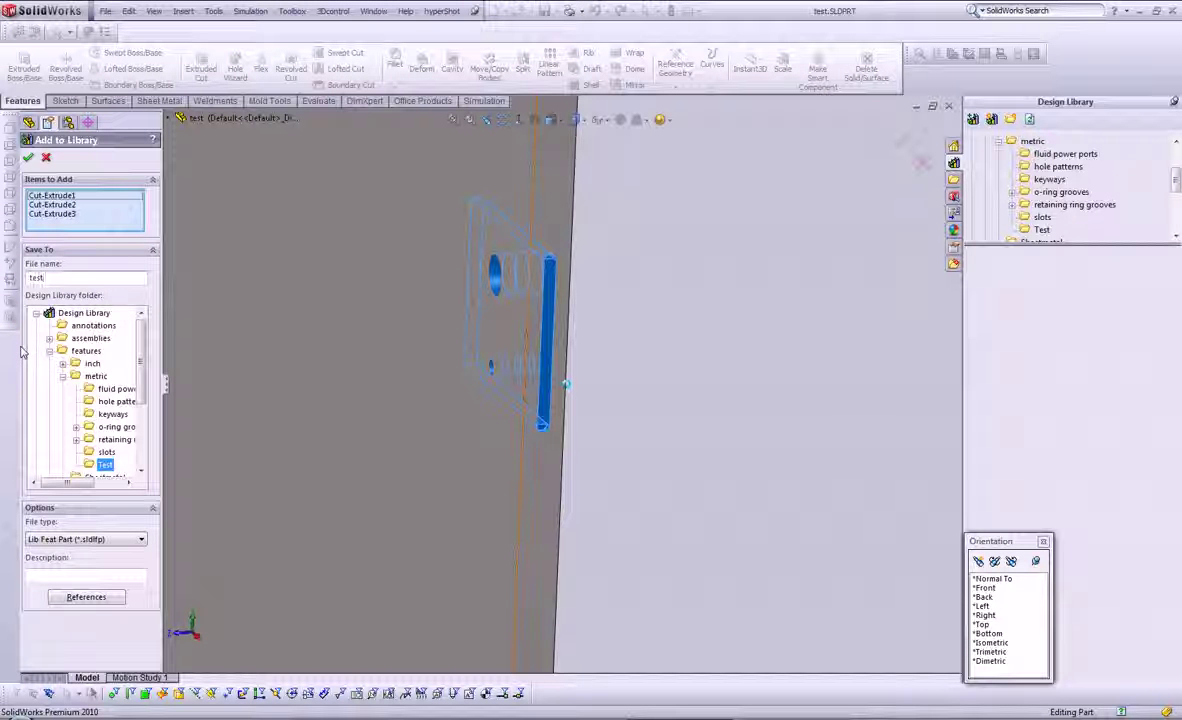
type("1")
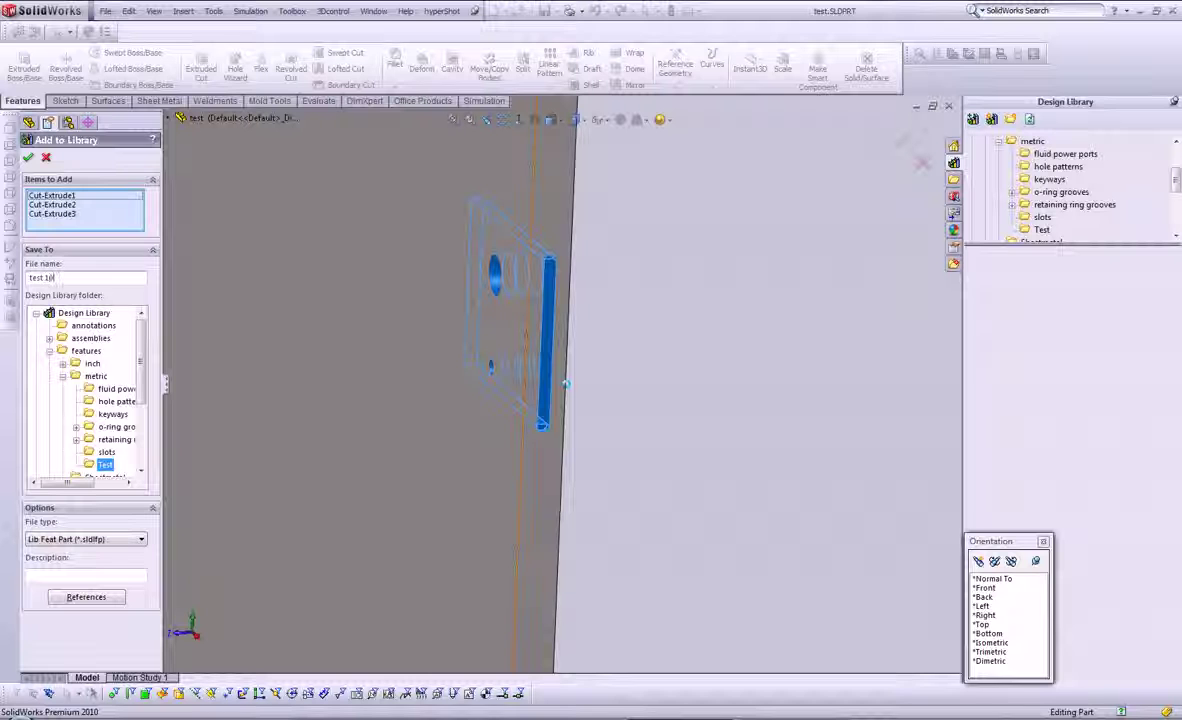
type("0")
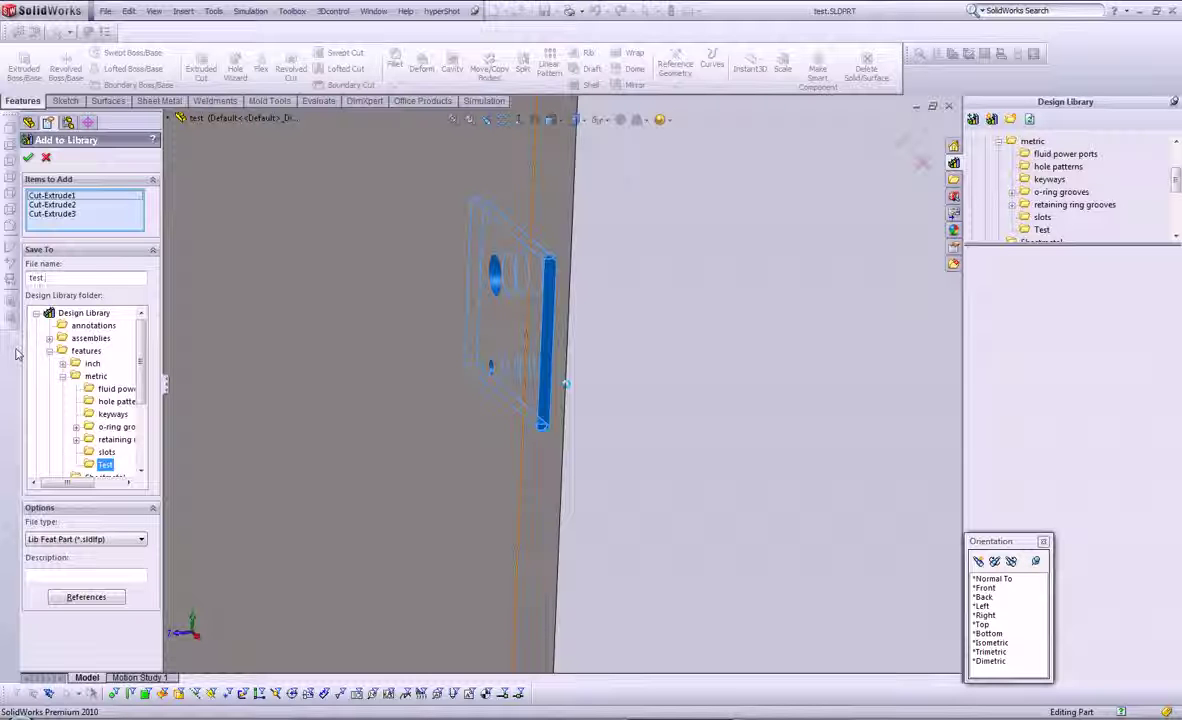
left_click(29, 158)
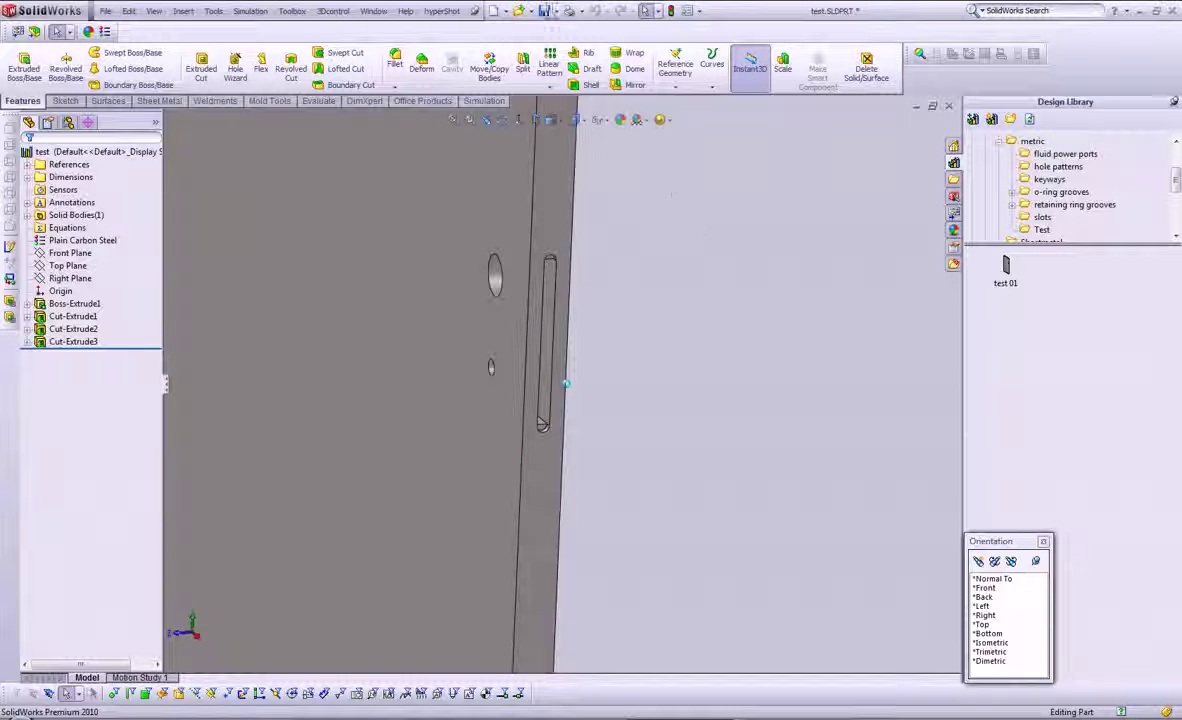
- Save the current part and create a new blank part
left_click(545, 10)
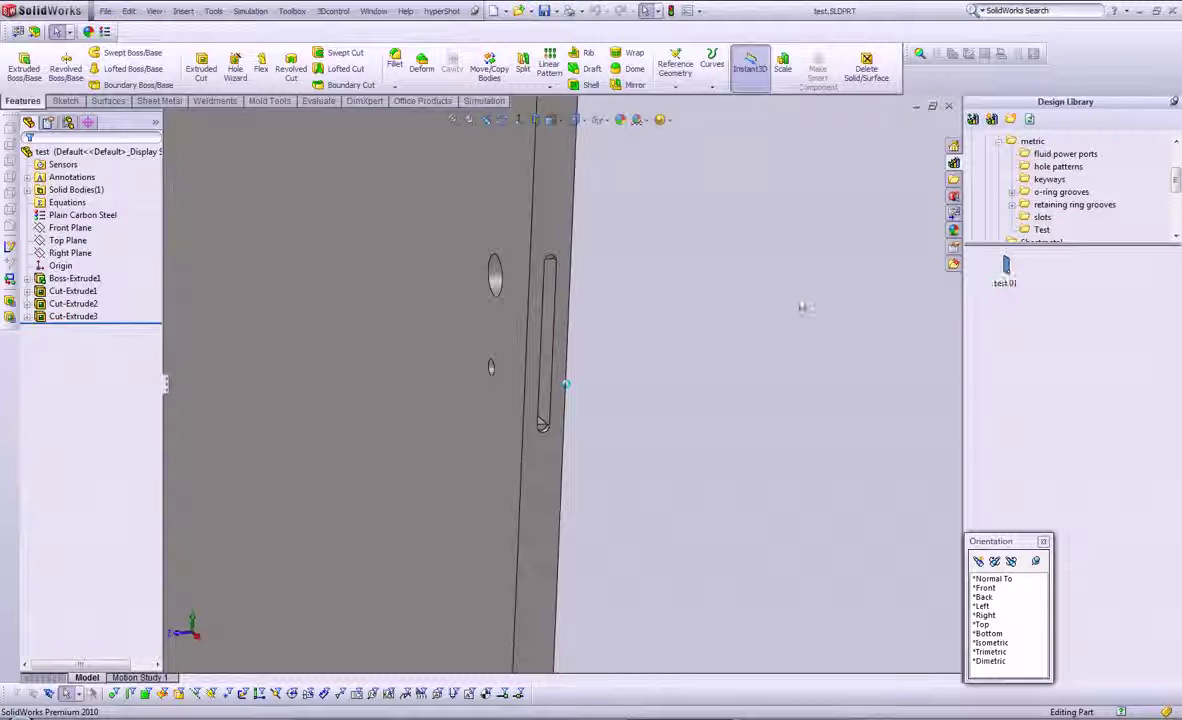
left_click(492, 11)
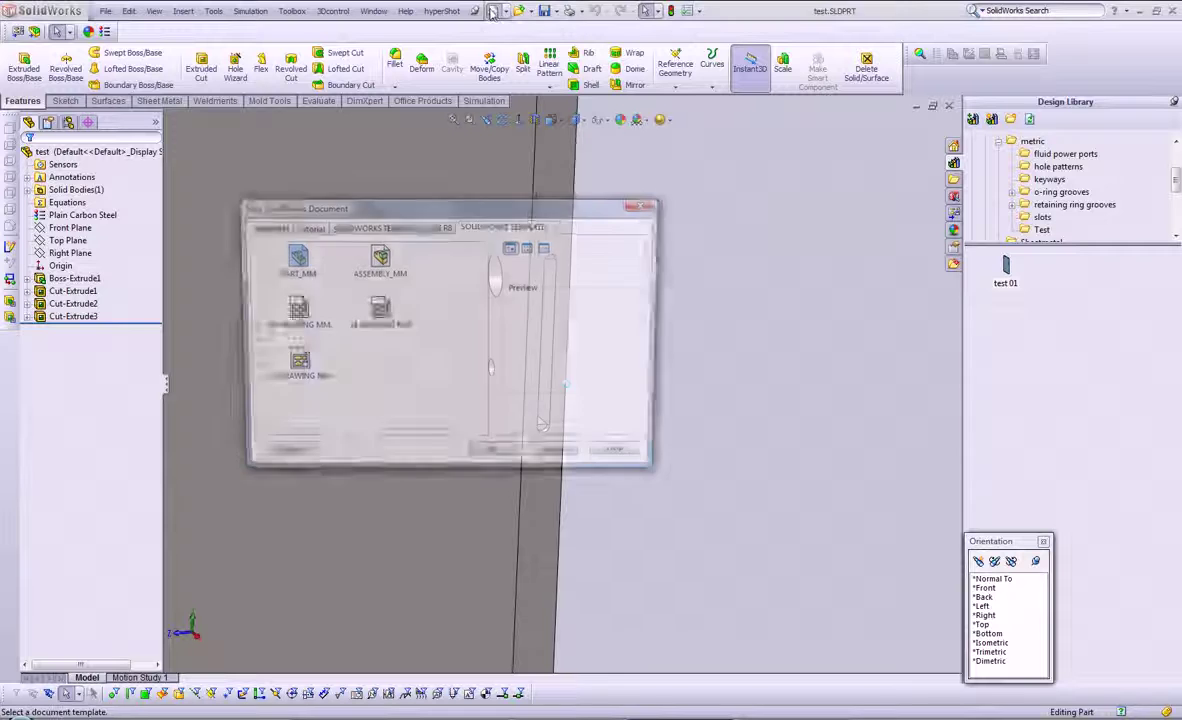
double_click(296, 262)
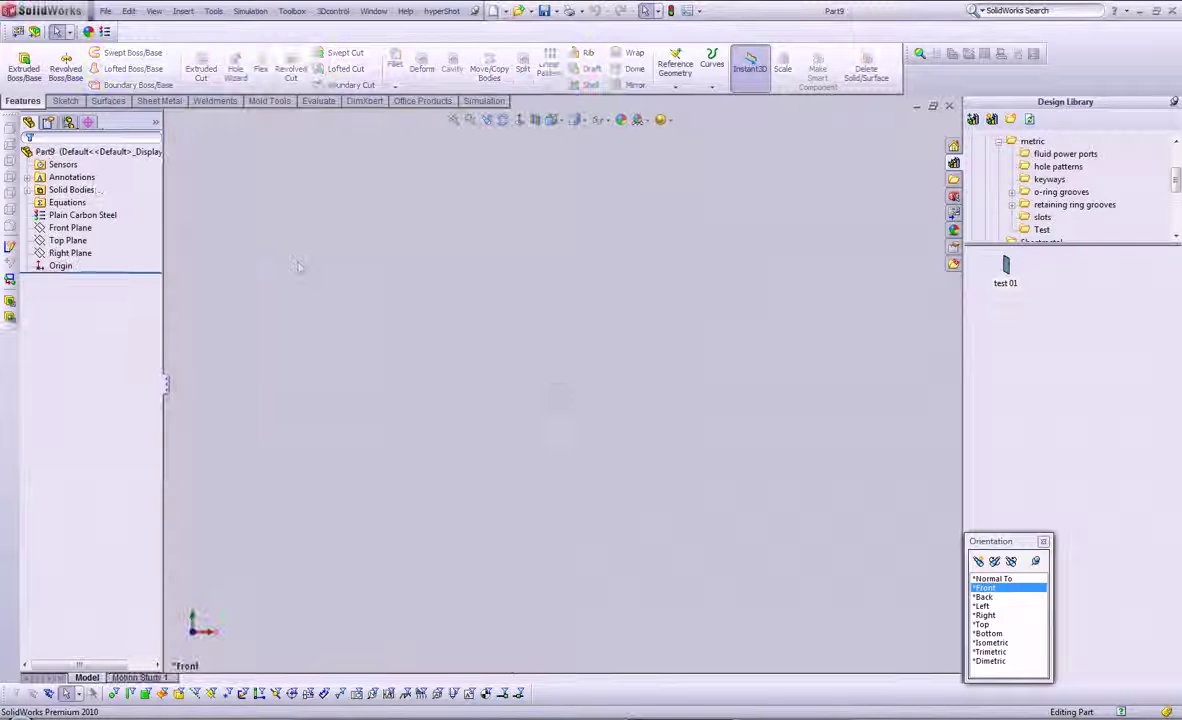
- Sketch a corner rectangle from the origin on the Front Plane and extrude it into a plate
left_click(75, 228)
left_click(95, 192)
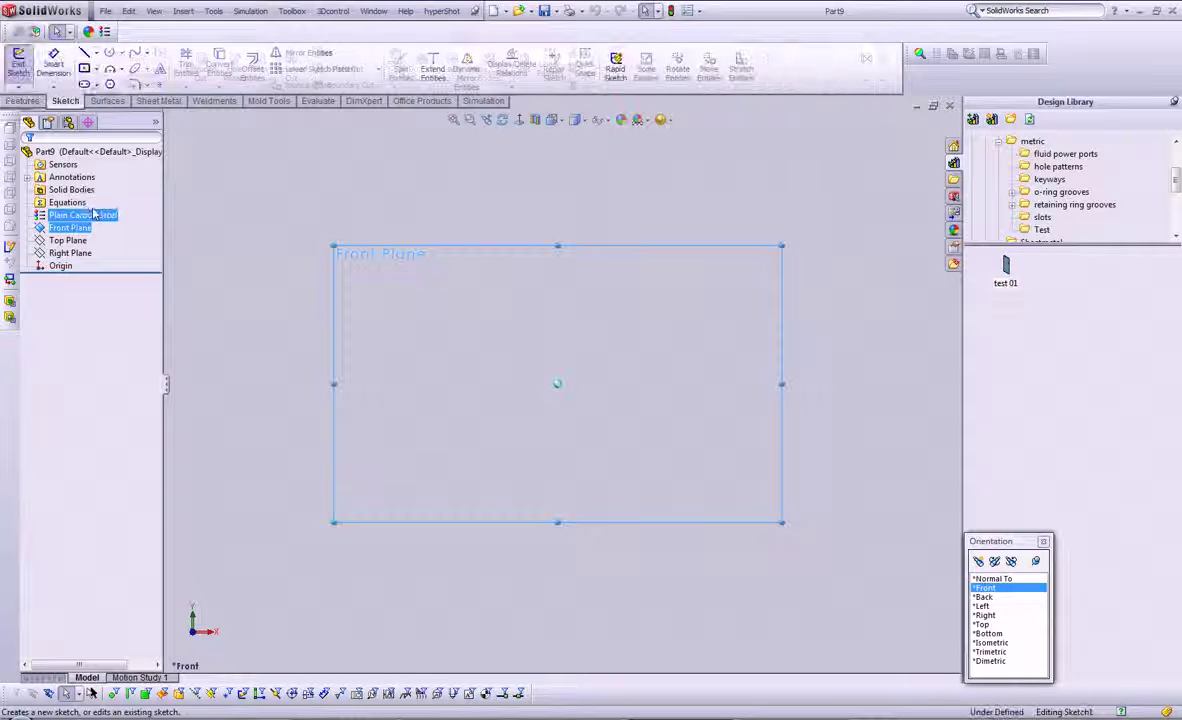
left_click(86, 68)
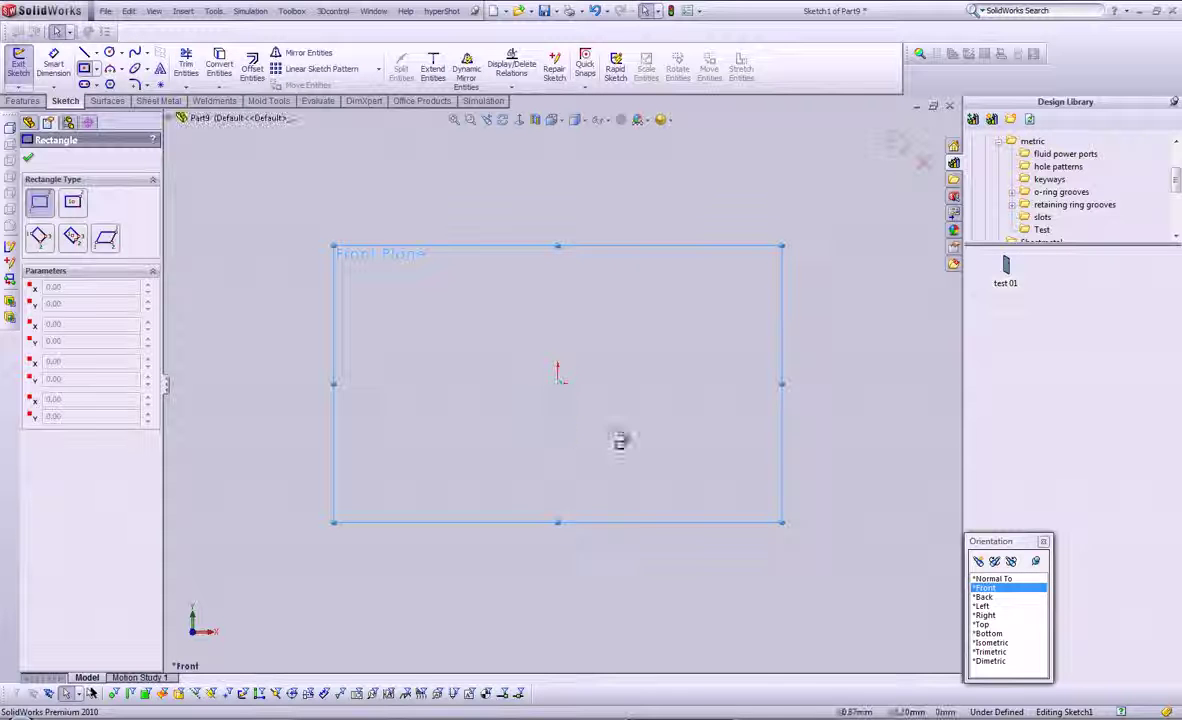
left_click(558, 384)
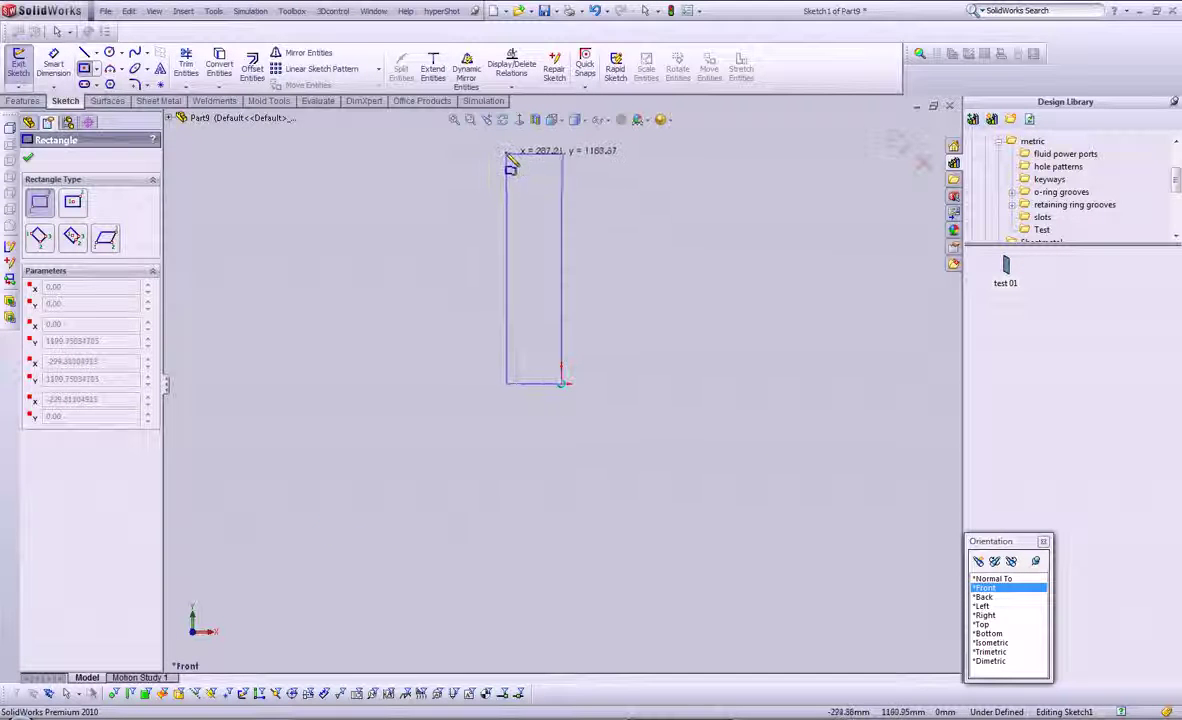
left_click(486, 133)
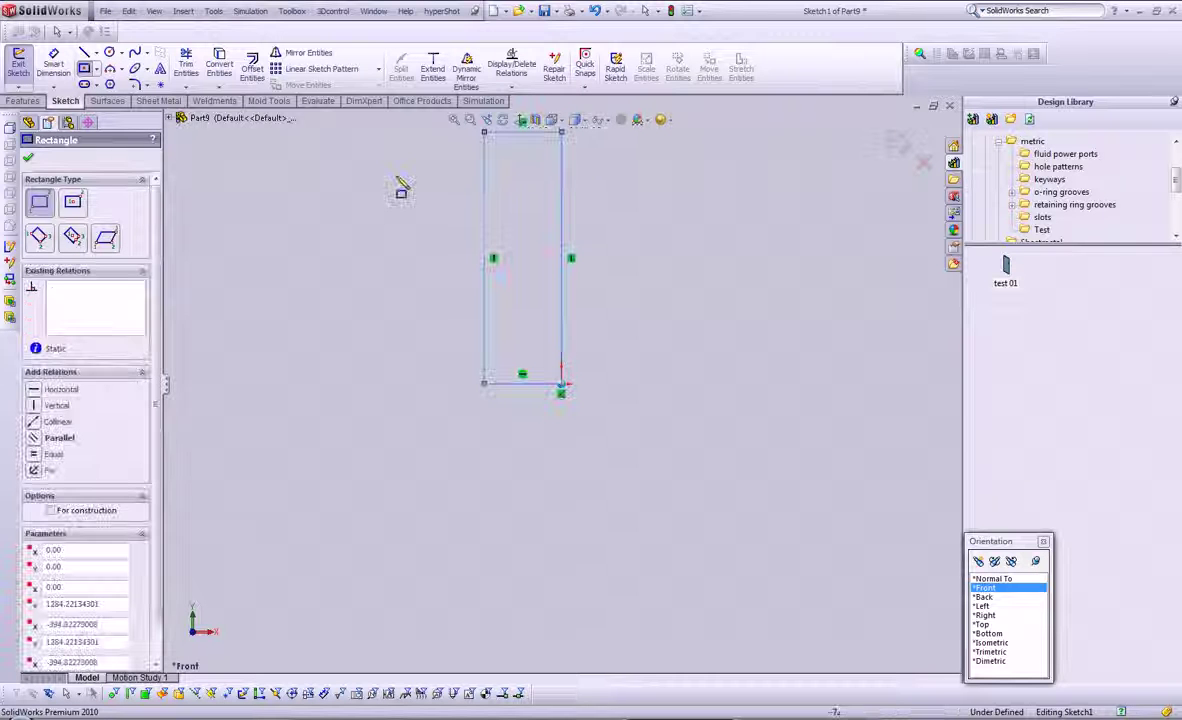
key("s")
left_click(450, 471)
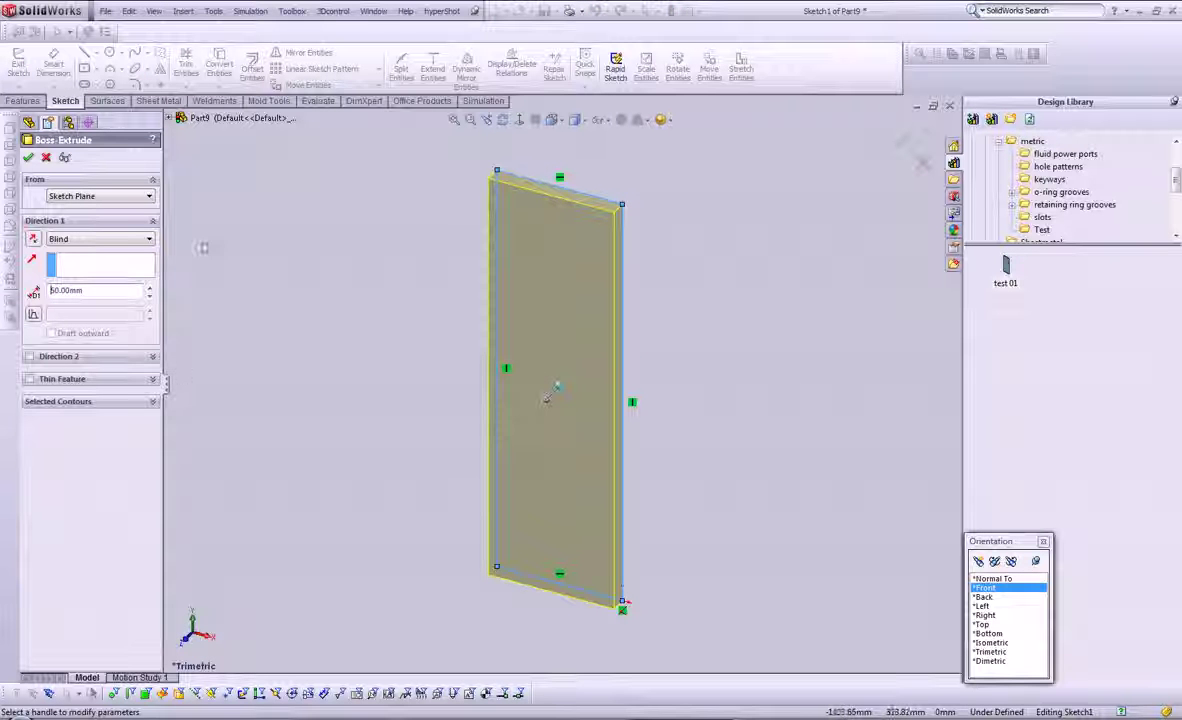
key("Return")
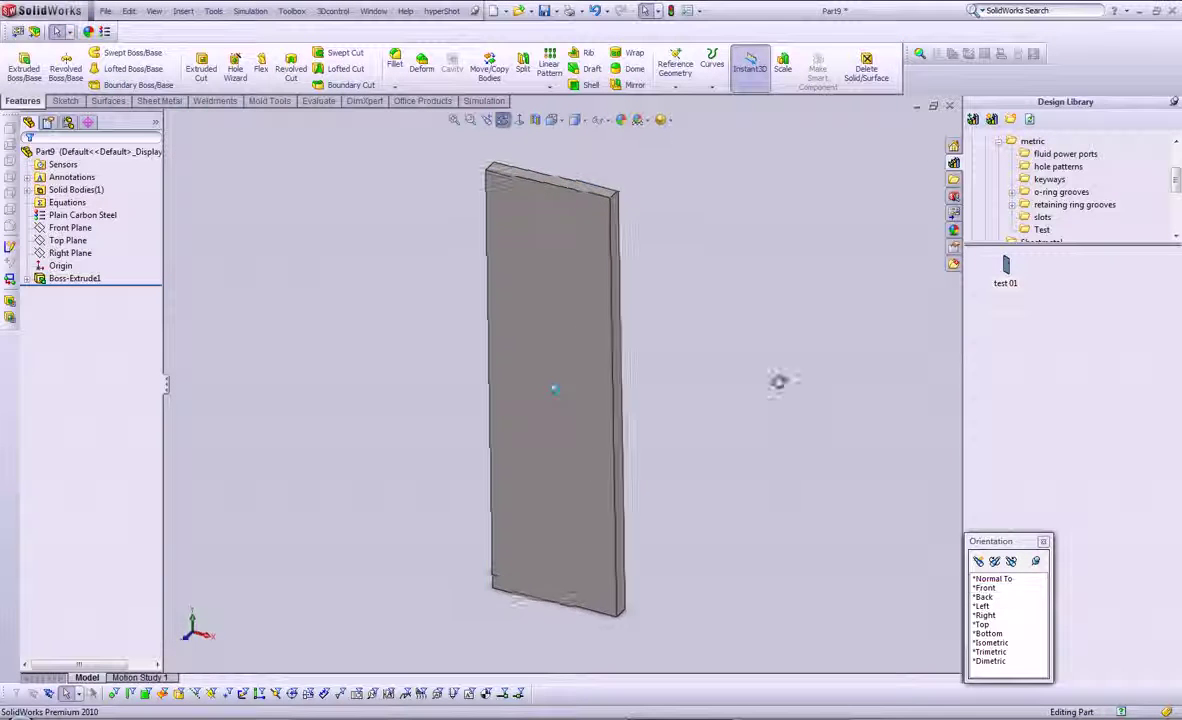
middle_click_drag(778, 381, 739, 356)
- Drop test 01 onto the plate face, locating it by the plate edge (Edge1), creating test 01<1>
left_click_drag(1012, 279, 600, 375)
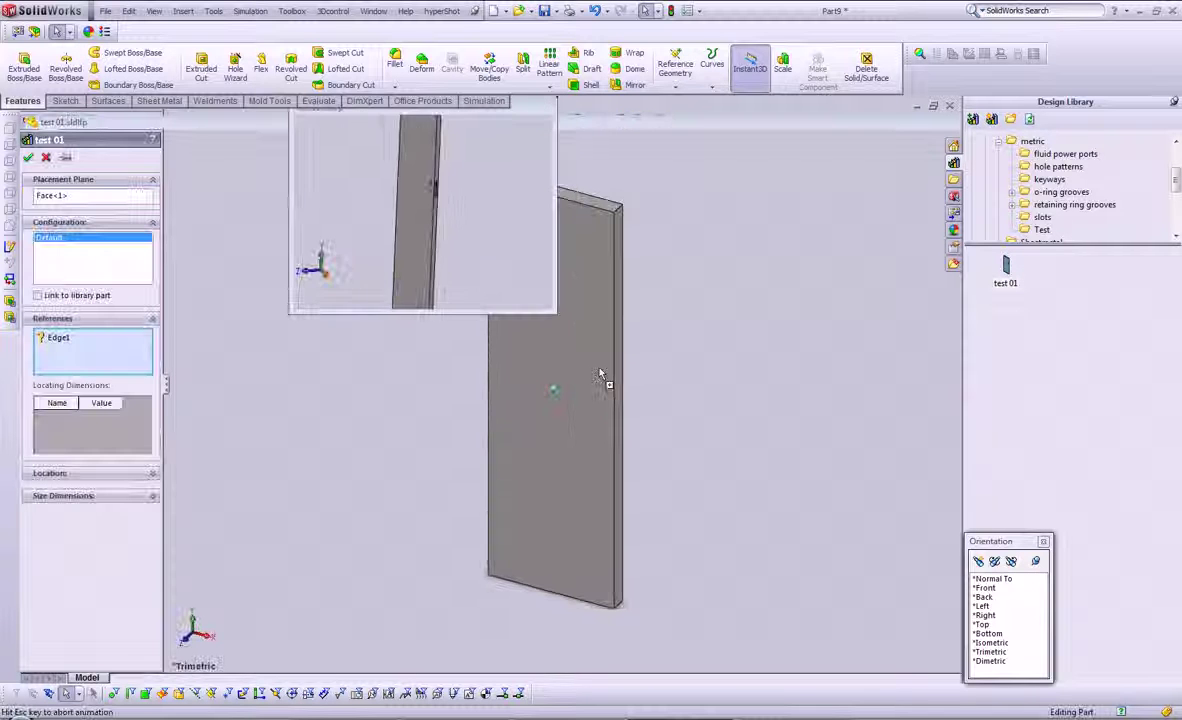
mouse_move(454, 153)
middle_mouse_down()
mouse_move(424, 168)
mouse_move(383, 147)
middle_mouse_up()
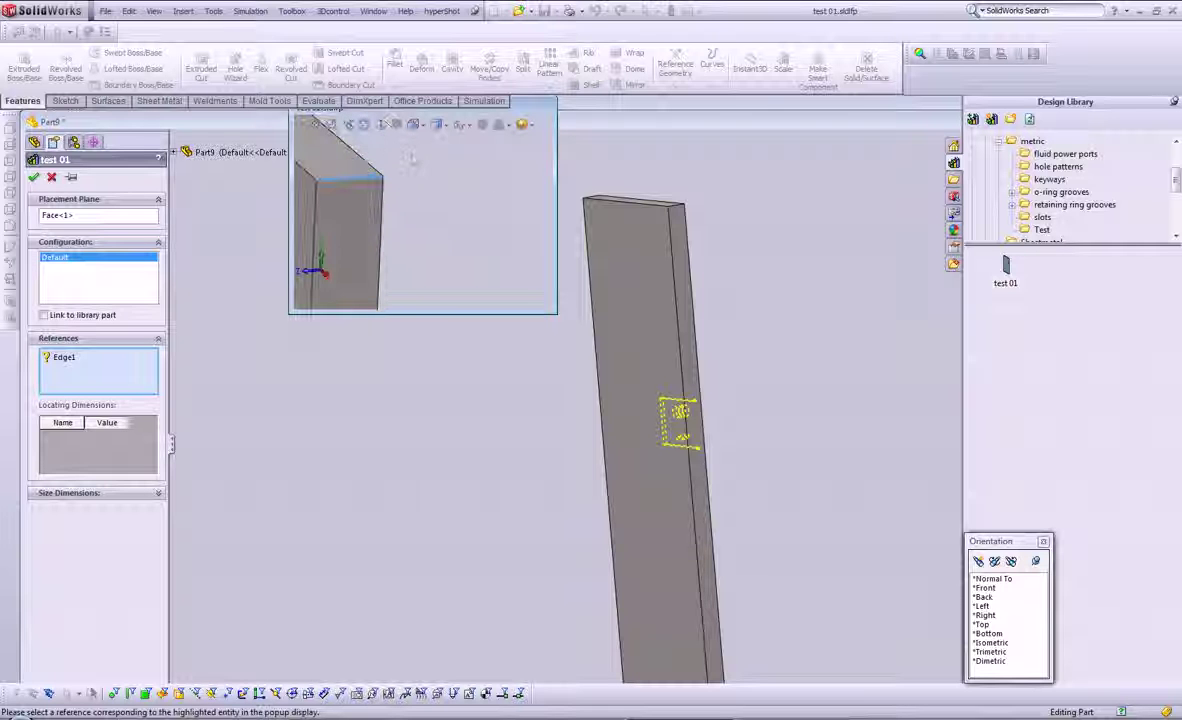
left_click(677, 211)
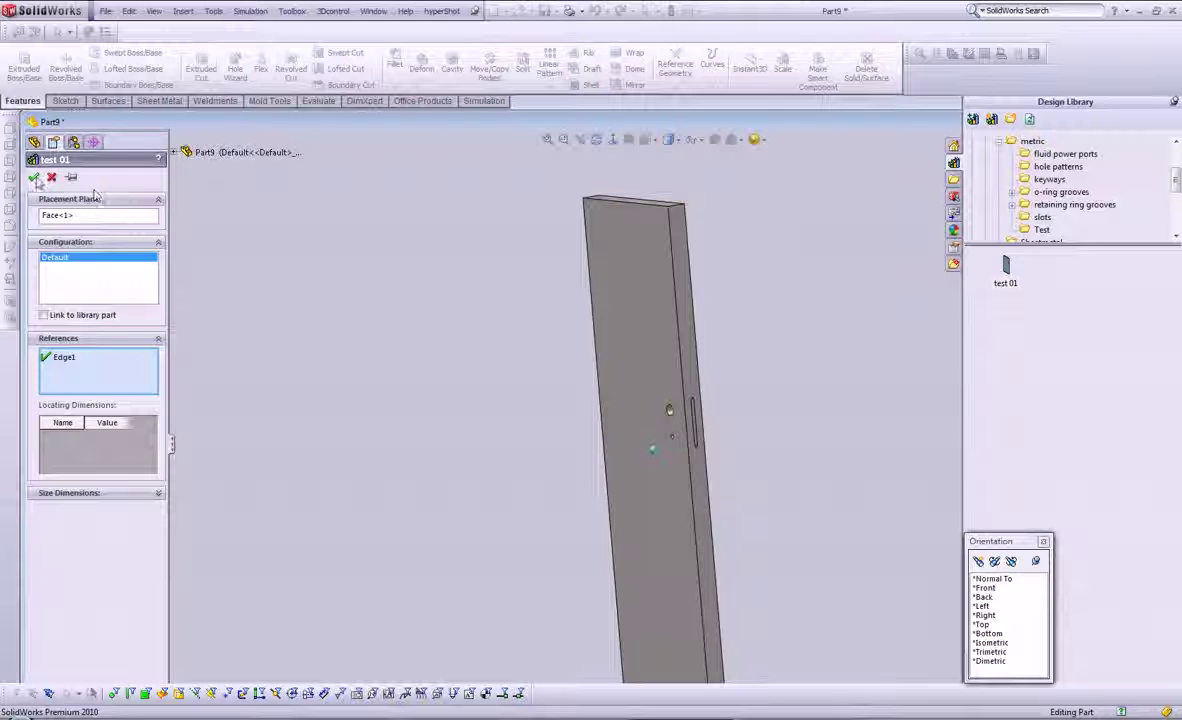
left_click(34, 177)
scroll(601, 401, "down", 1)
scroll(590, 385, "down", 3)
scroll(579, 370, "up", 1)
scroll(570, 359, "up", 2)
scroll(570, 359, "down", 1)
scroll(568, 355, "down", 1)
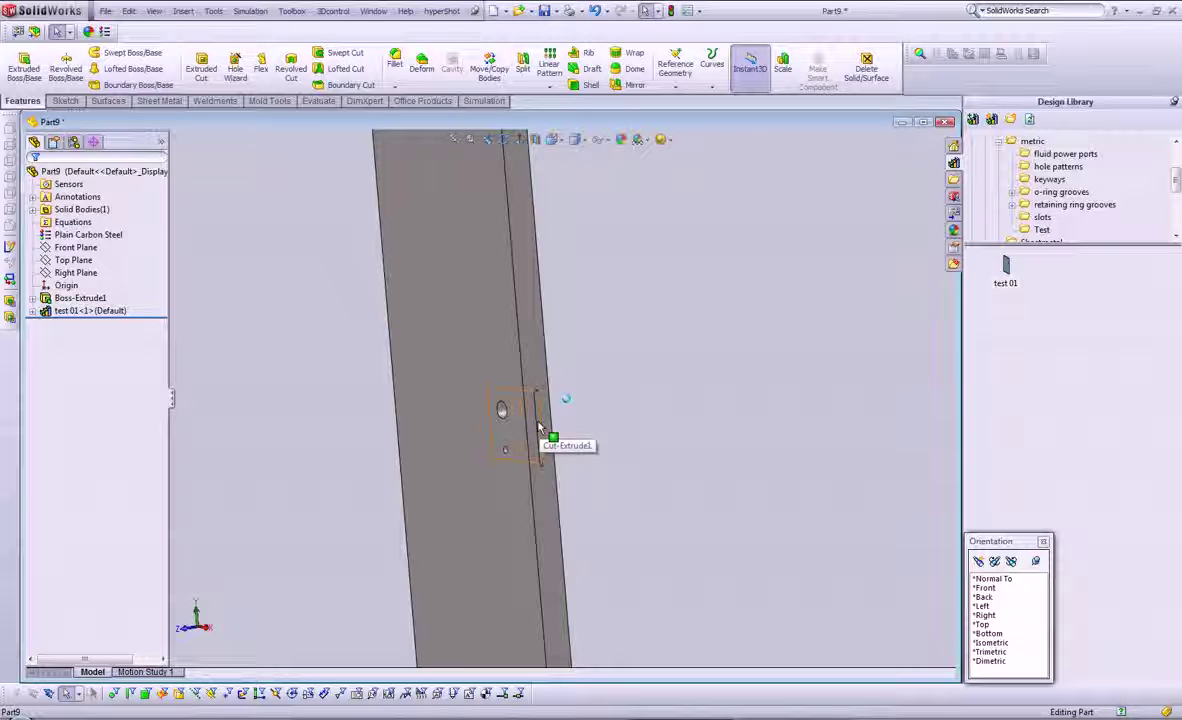
- Change test 01<1>'s distance from the plate top from 500 to 800
left_click(538, 428)
scroll(578, 316, "up", 1)
scroll(553, 232, "up", 1)
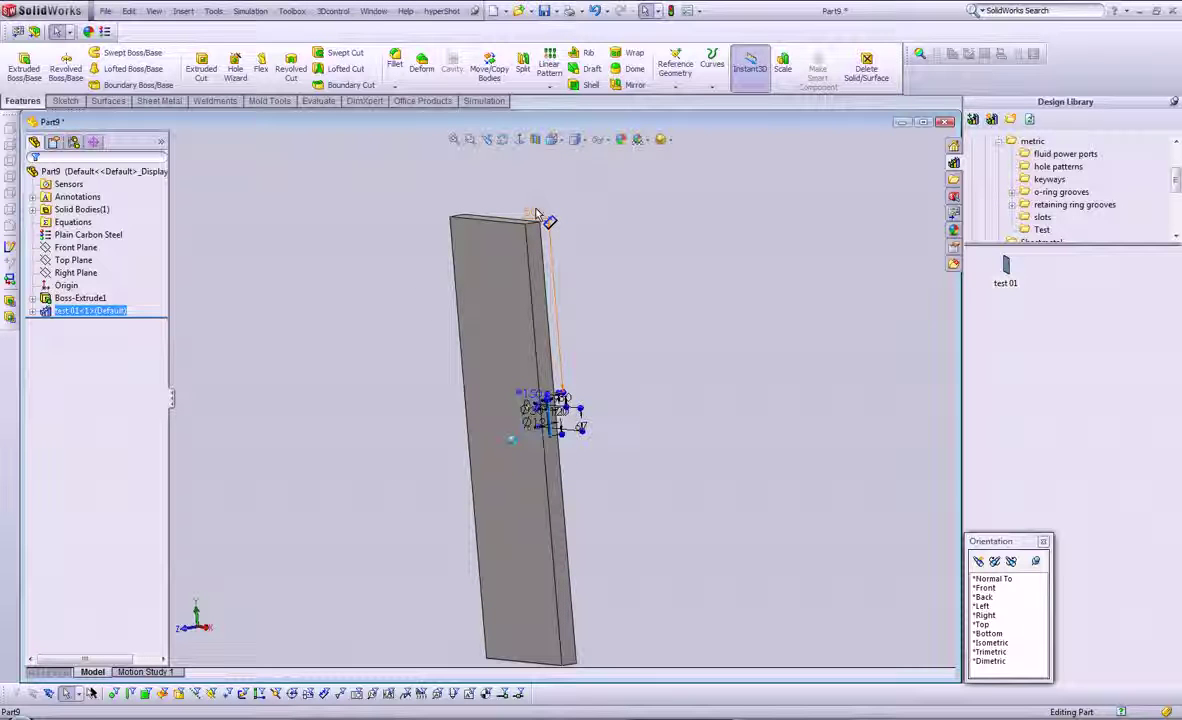
left_click(588, 283)
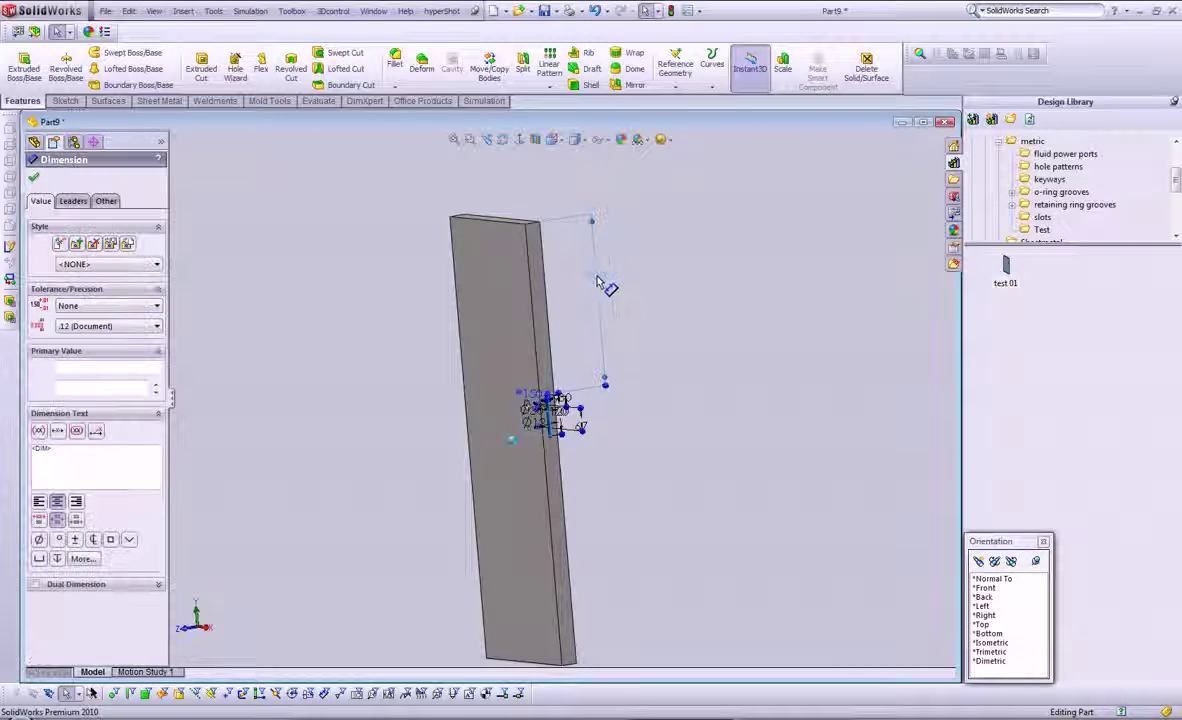
double_click(594, 273)
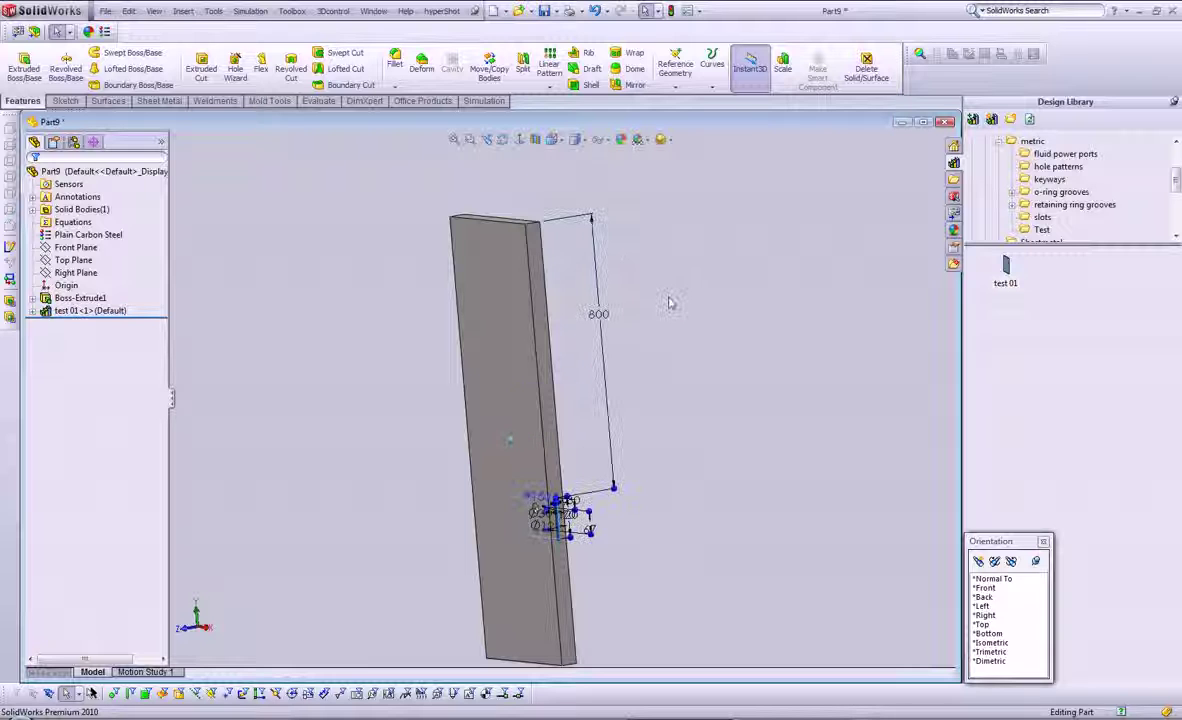
scroll(567, 535, "down", 3)
scroll(475, 488, "down", 3)
scroll(456, 385, "down", 2)
- Enlarge test 01<1>'s upper hole from Ø30 to Ø35 and rebuild
double_click(455, 385)
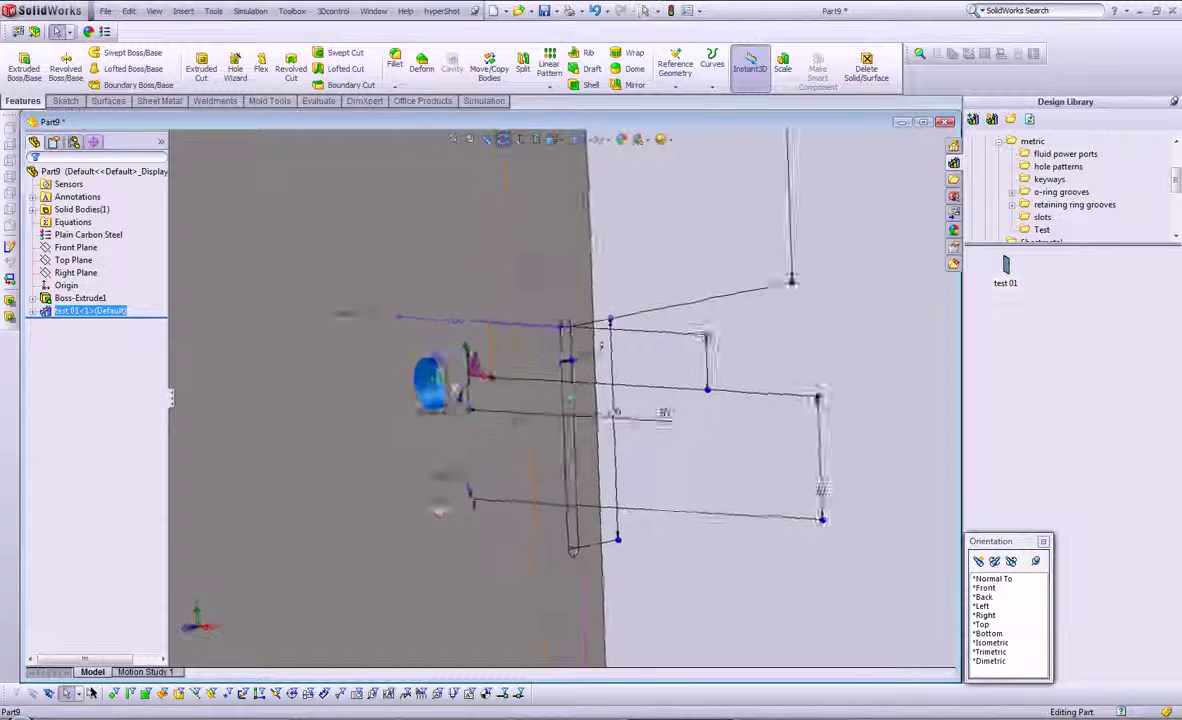
left_click(389, 417)
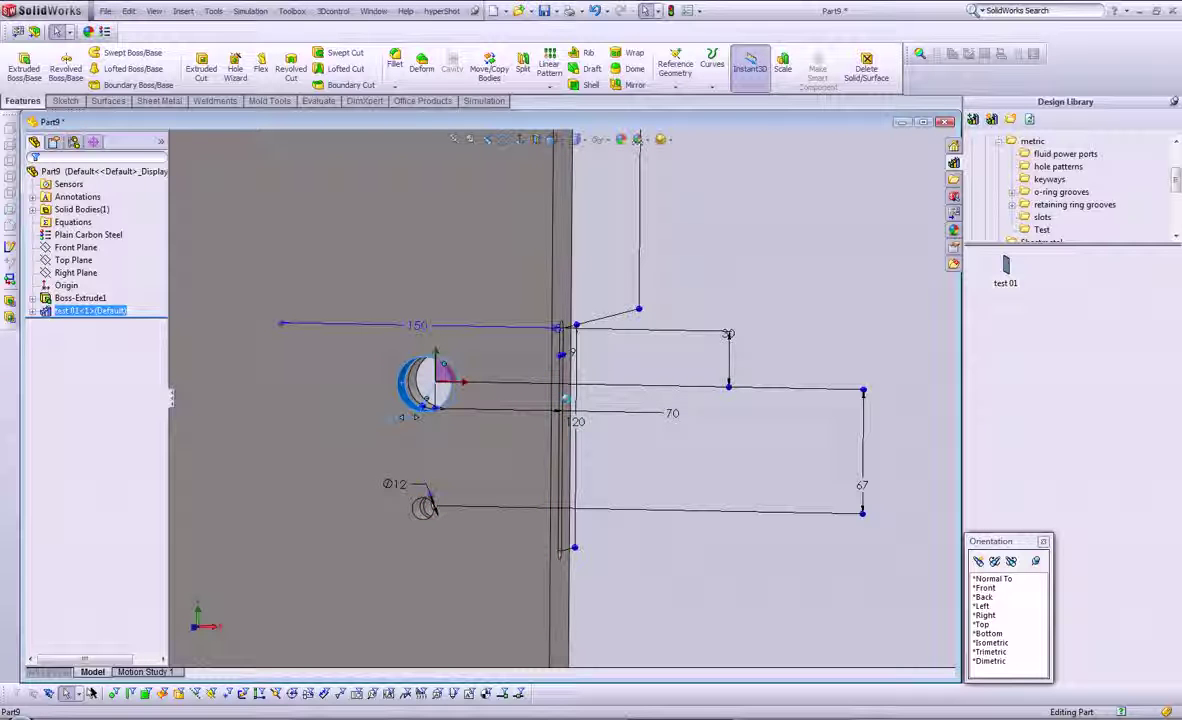
type("35")
key("Return")
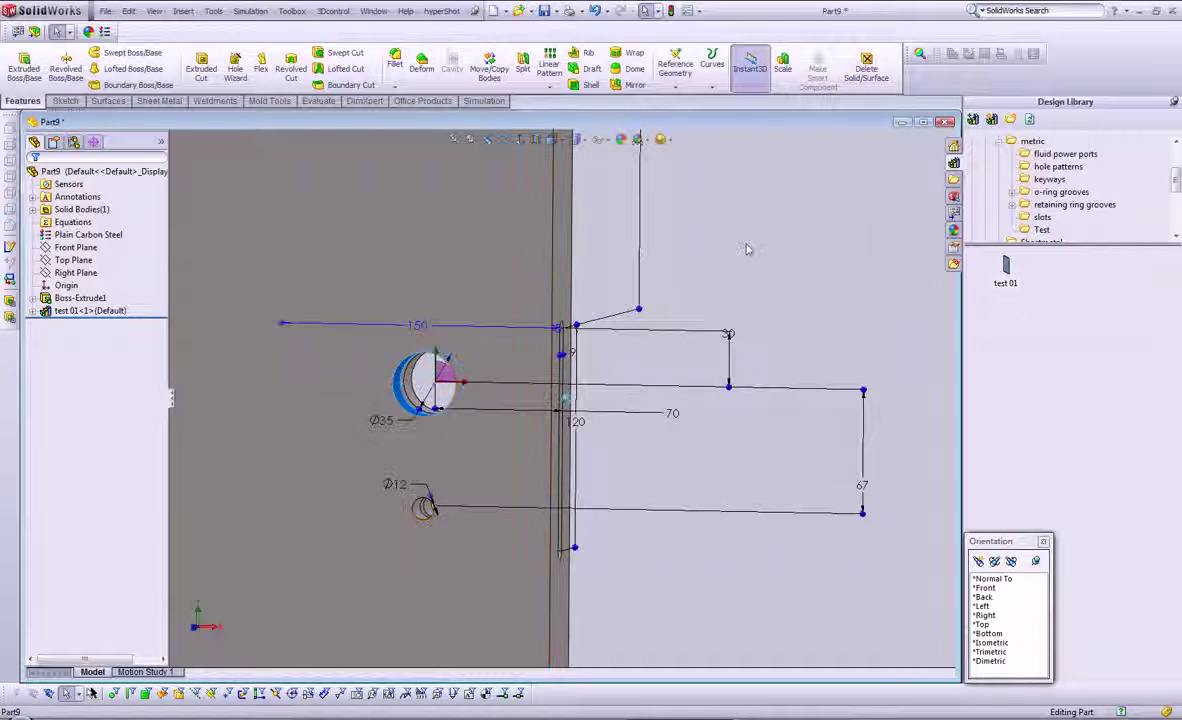
mouse_move(627, 327)
middle_mouse_down()
mouse_move(555, 262)
mouse_move(565, 398)
middle_mouse_up()
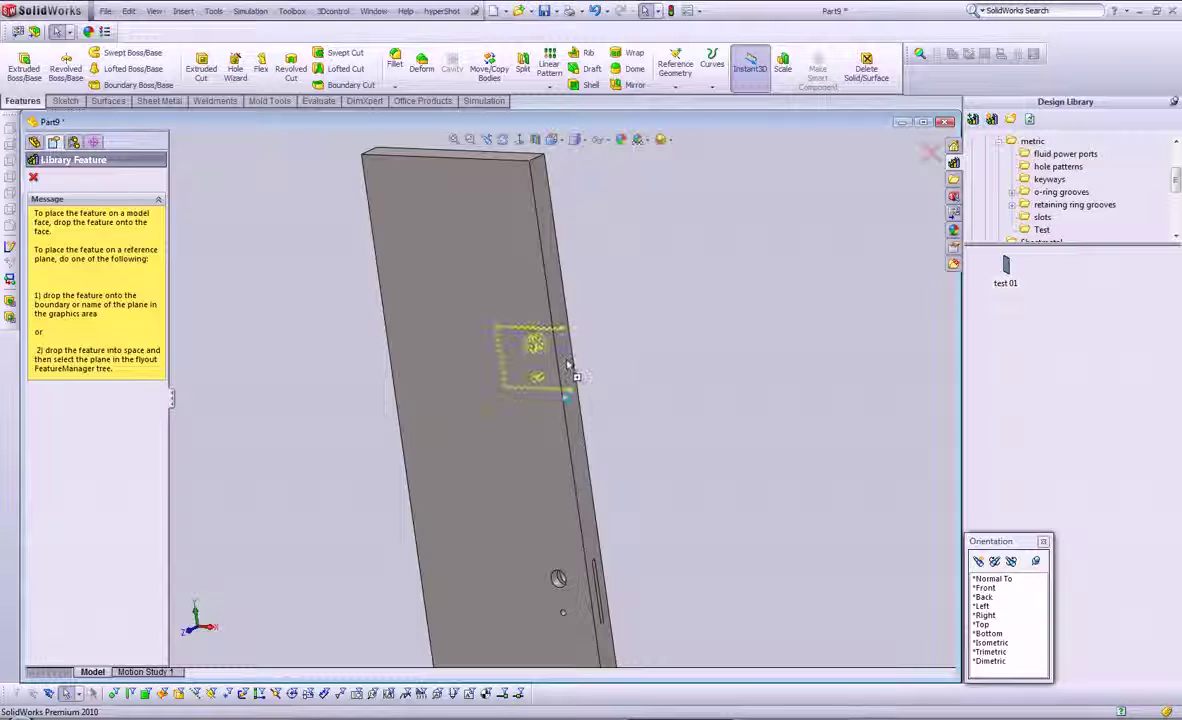
- Place a second test 01 on the plate face referencing Edge1, dismissing the references warning
left_click_drag(497, 478, 575, 372)
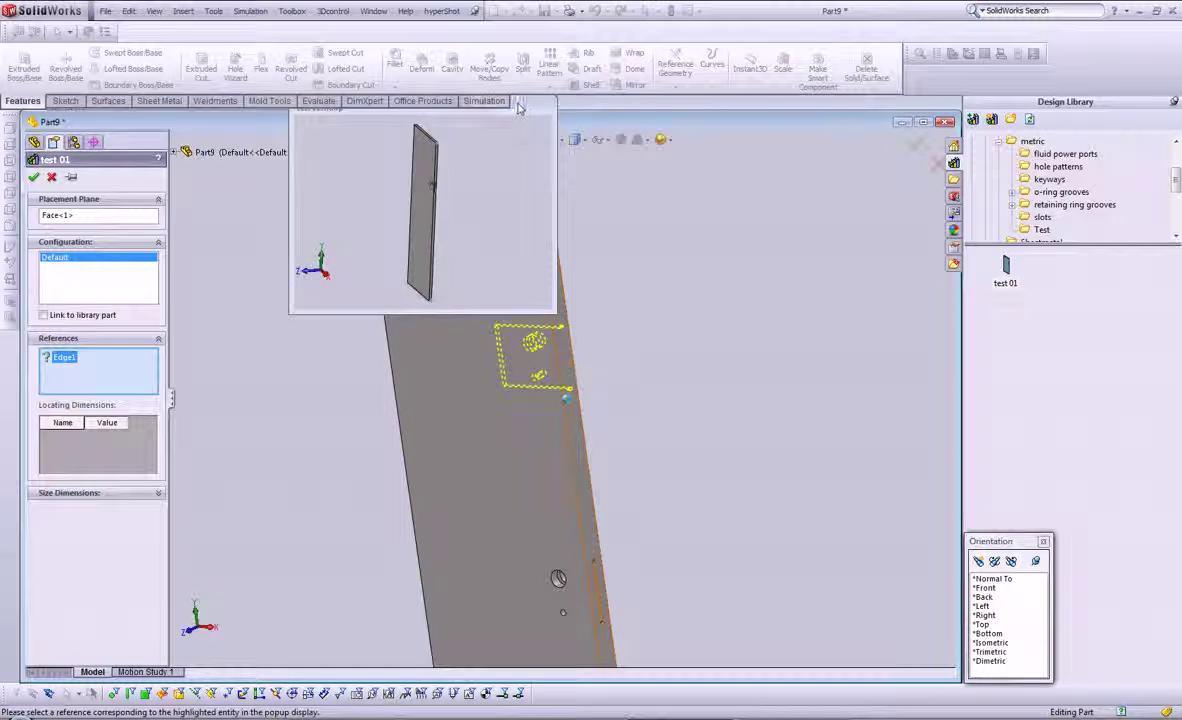
left_click(538, 167)
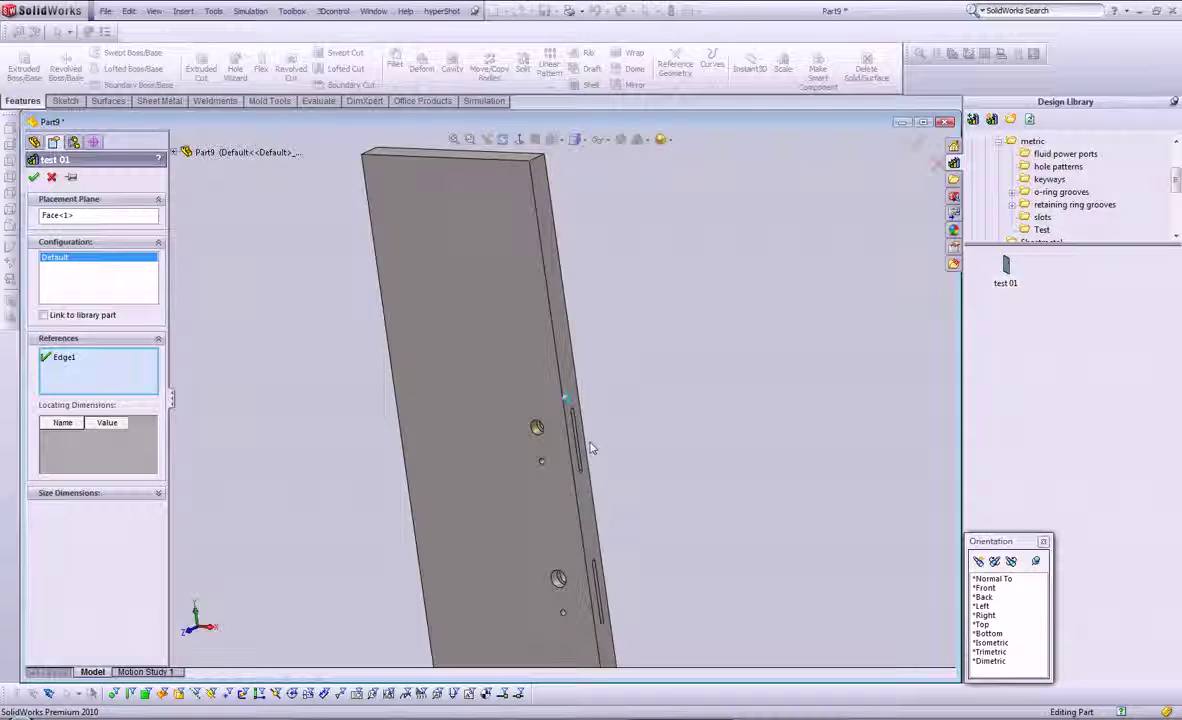
scroll(590, 447, "down", 2)
scroll(576, 460, "down", 2)
scroll(570, 410, "down", 2)
left_click(582, 406)
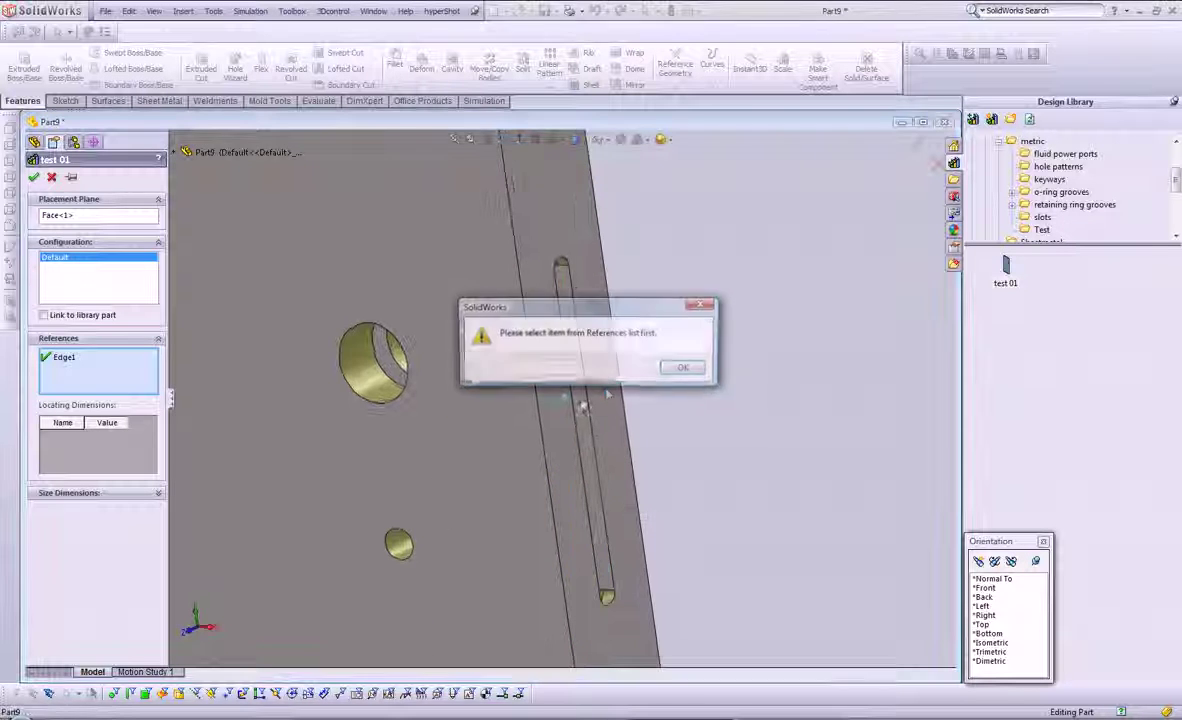
left_click(684, 368)
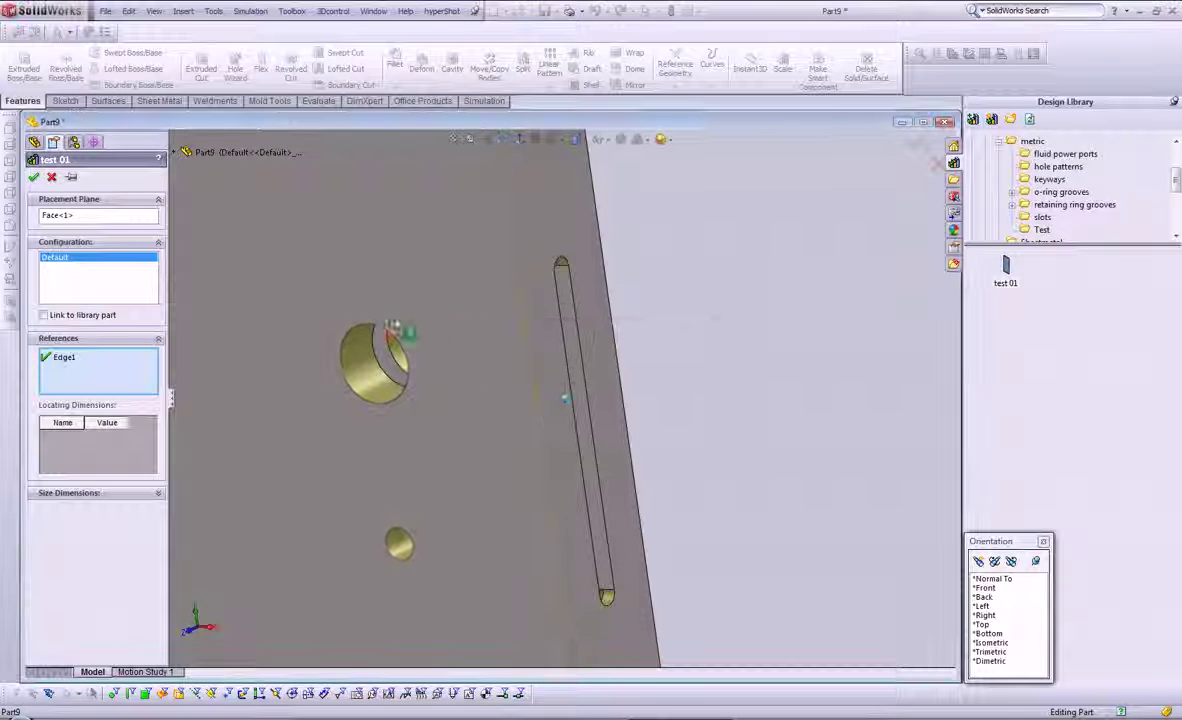
left_click(33, 177)
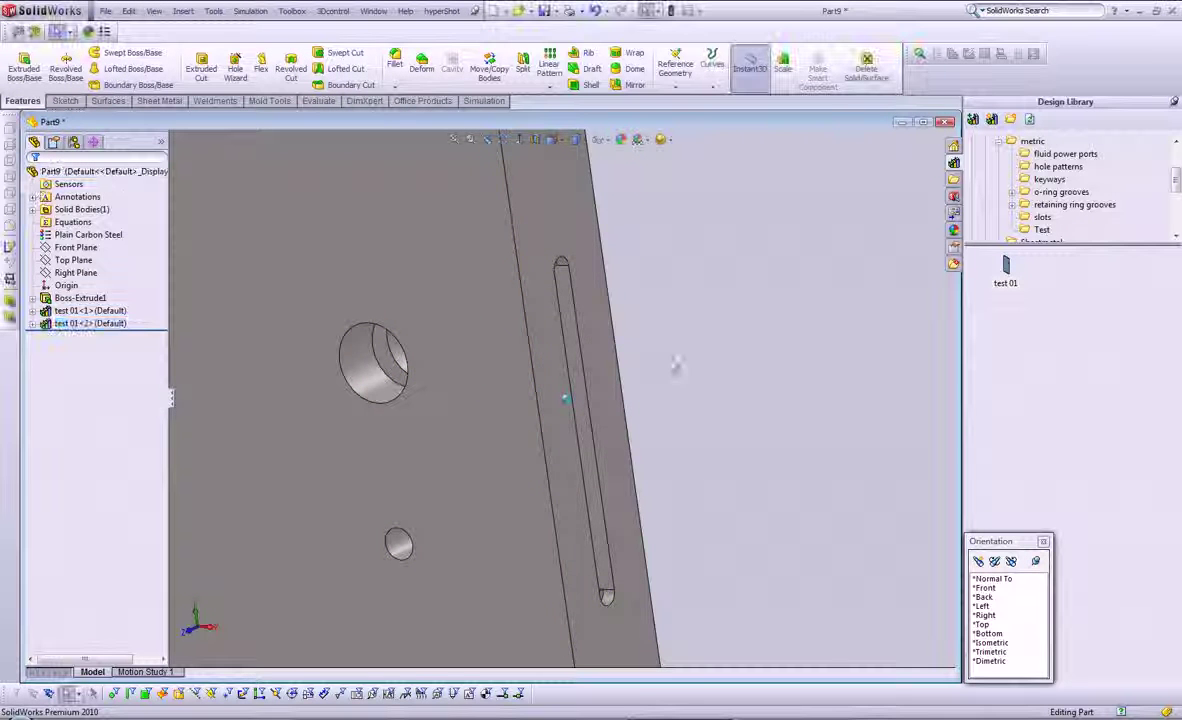
- Set test 01<2>'s distance from the plate top to 400
left_click(578, 376)
mouse_move(578, 376)
middle_mouse_down()
mouse_move(572, 256)
mouse_move(545, 235)
middle_mouse_up()
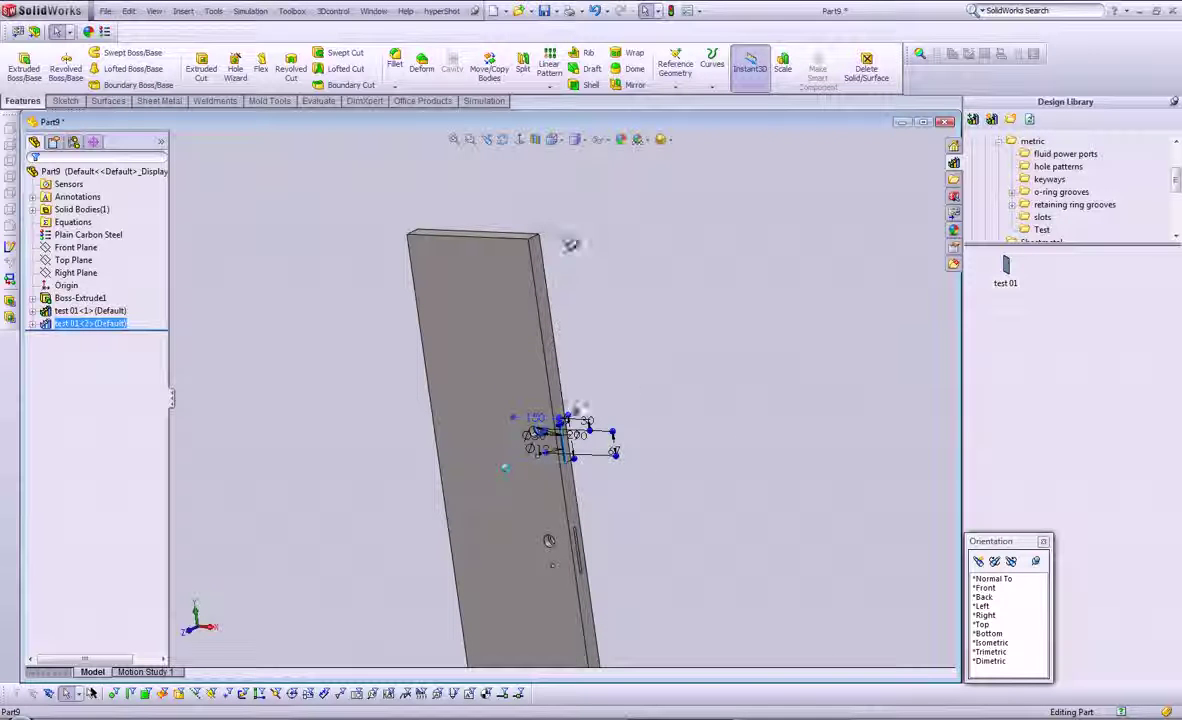
left_click(580, 326)
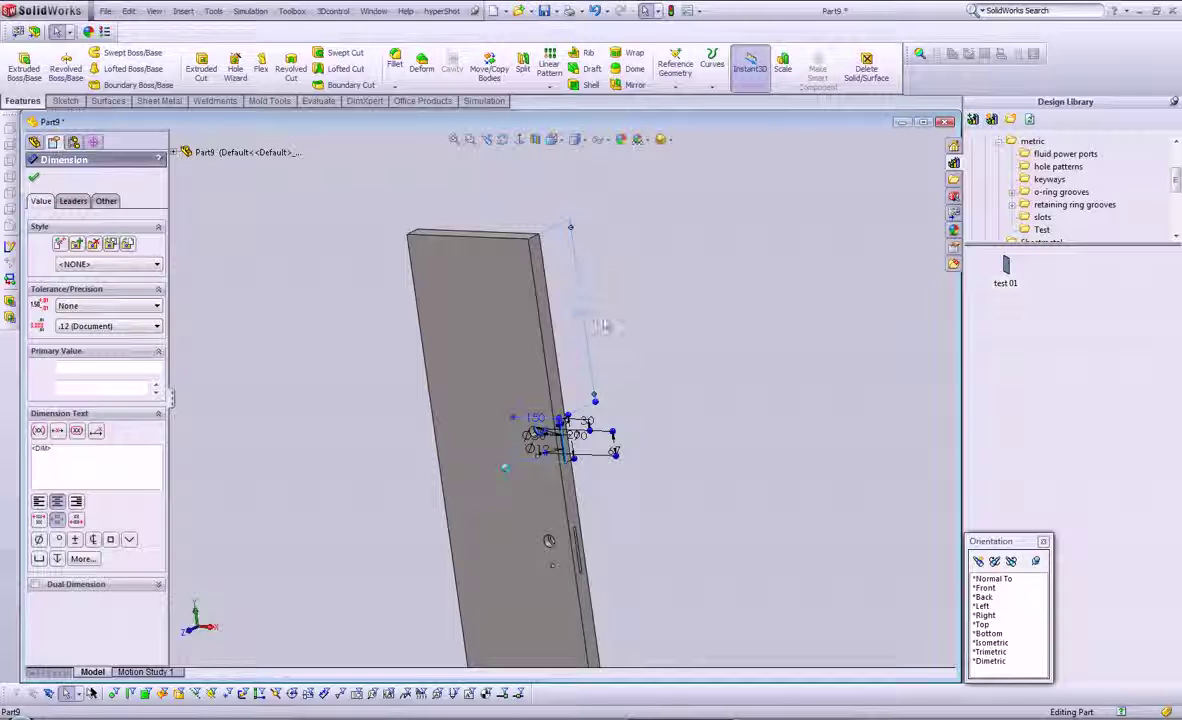
key("Escape")
left_click(581, 313)
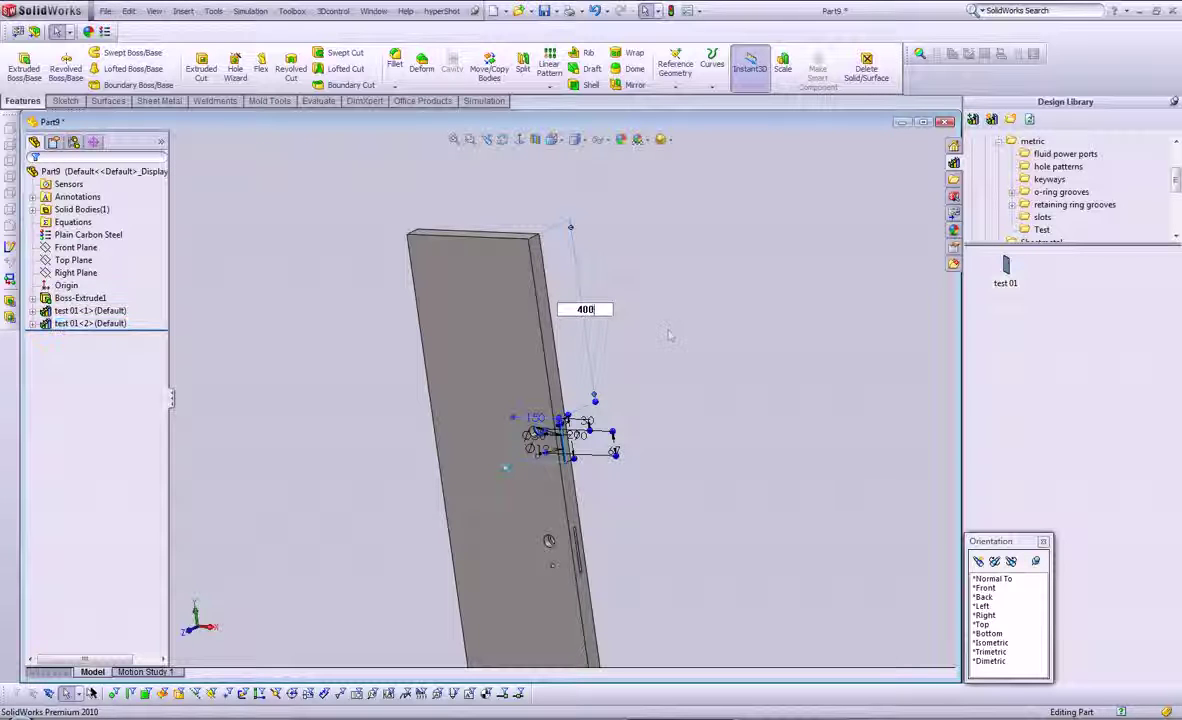
key("Return")
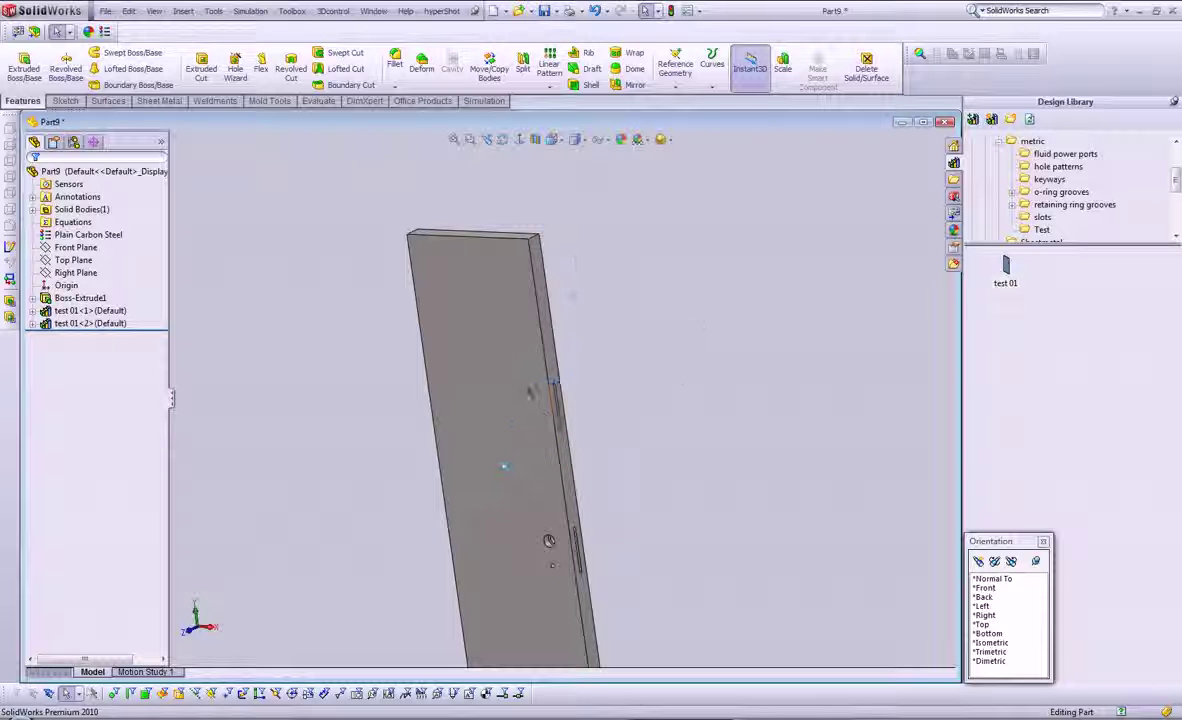
scroll(679, 375, "down", 6)
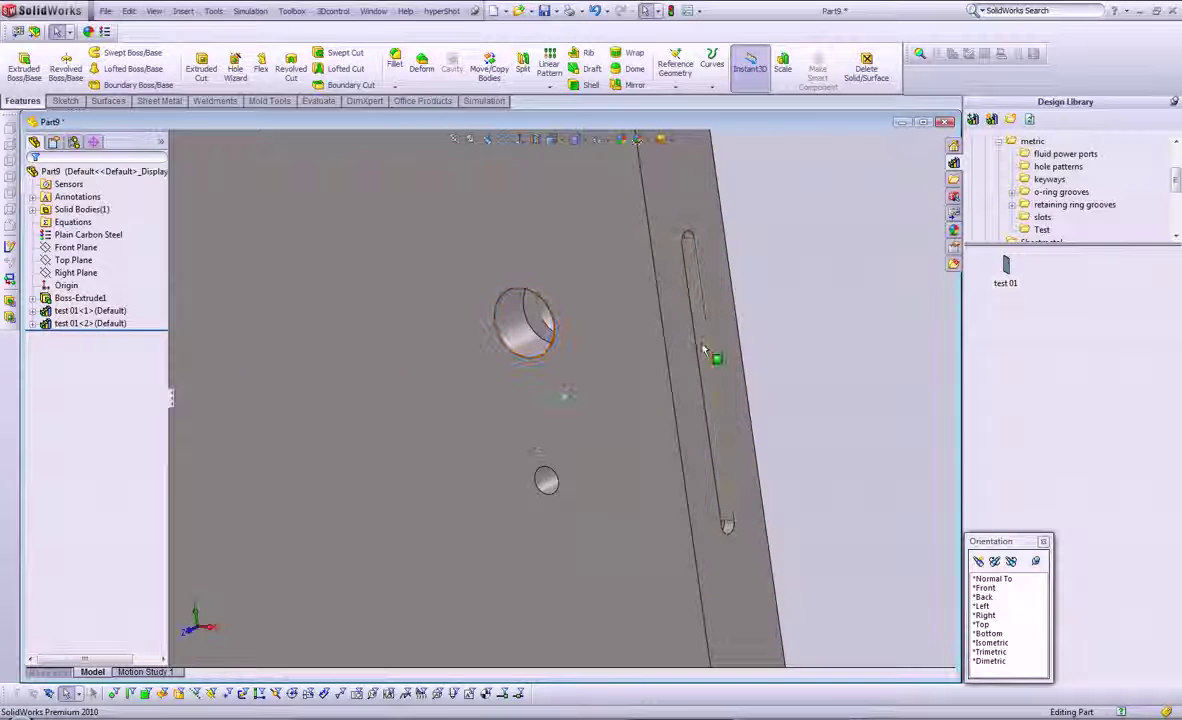
- Shorten test 01<2>'s slot dimension from 120 to 100
left_click(704, 350)
left_click_drag(704, 347, 760, 336)
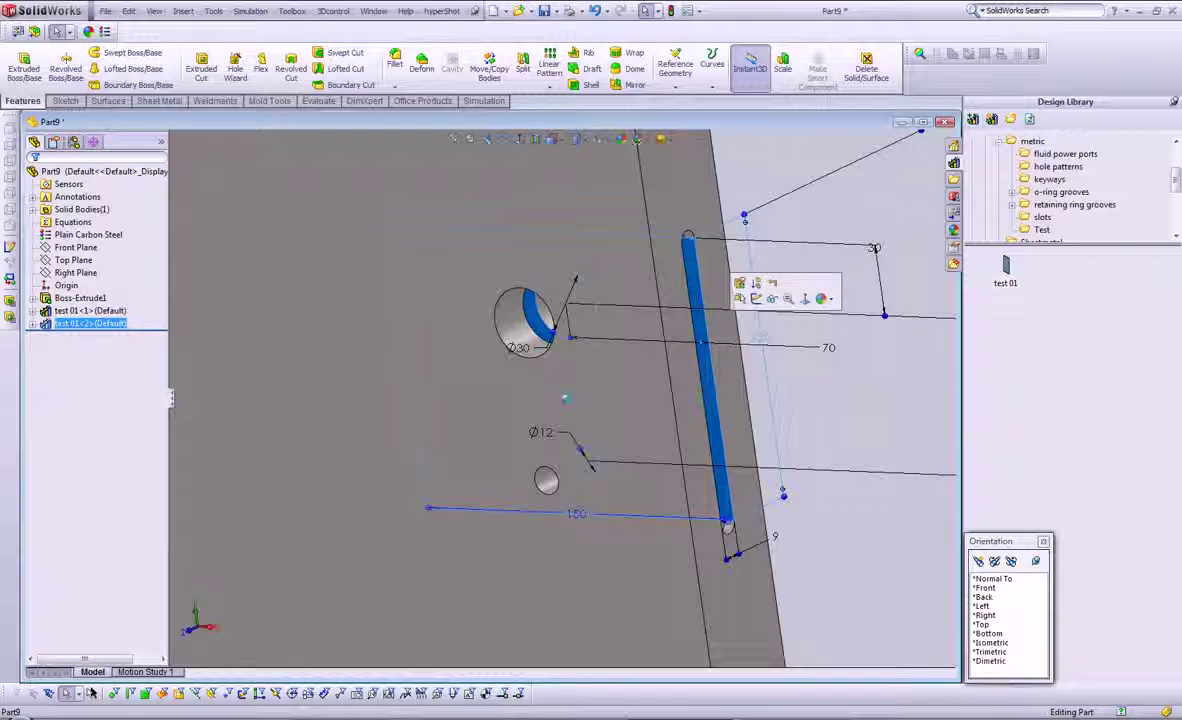
left_click(762, 337)
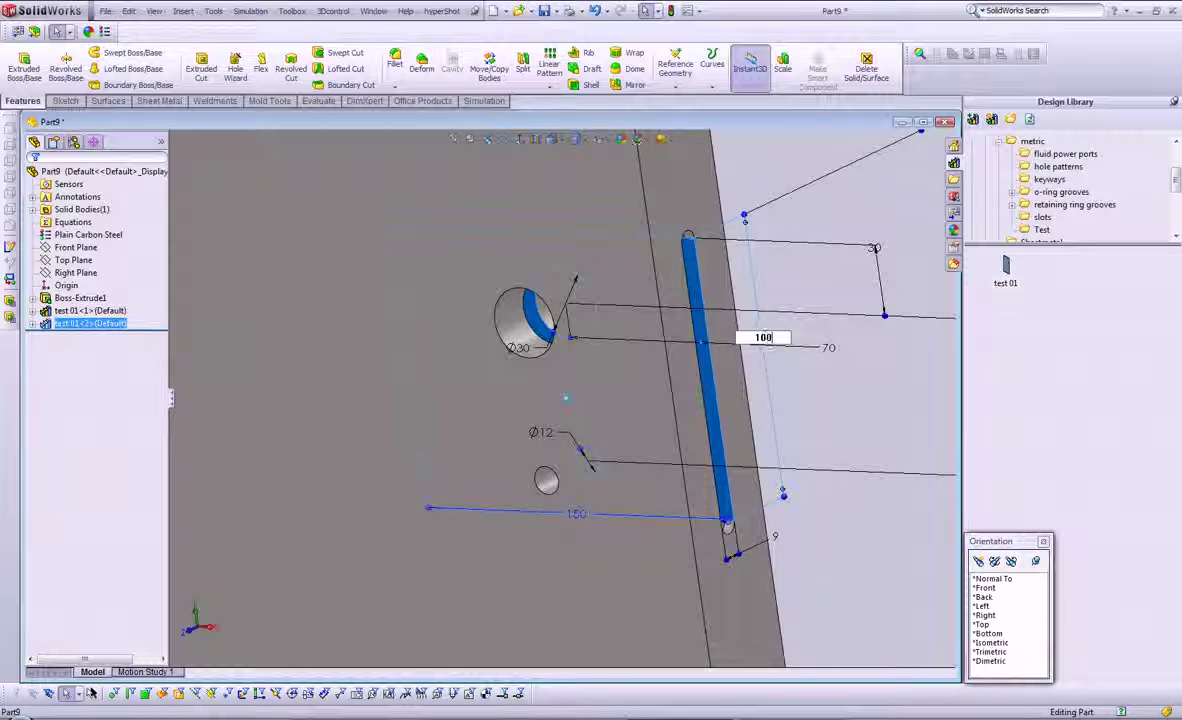
key("Return")
middle_click_drag(897, 190, 643, 440)
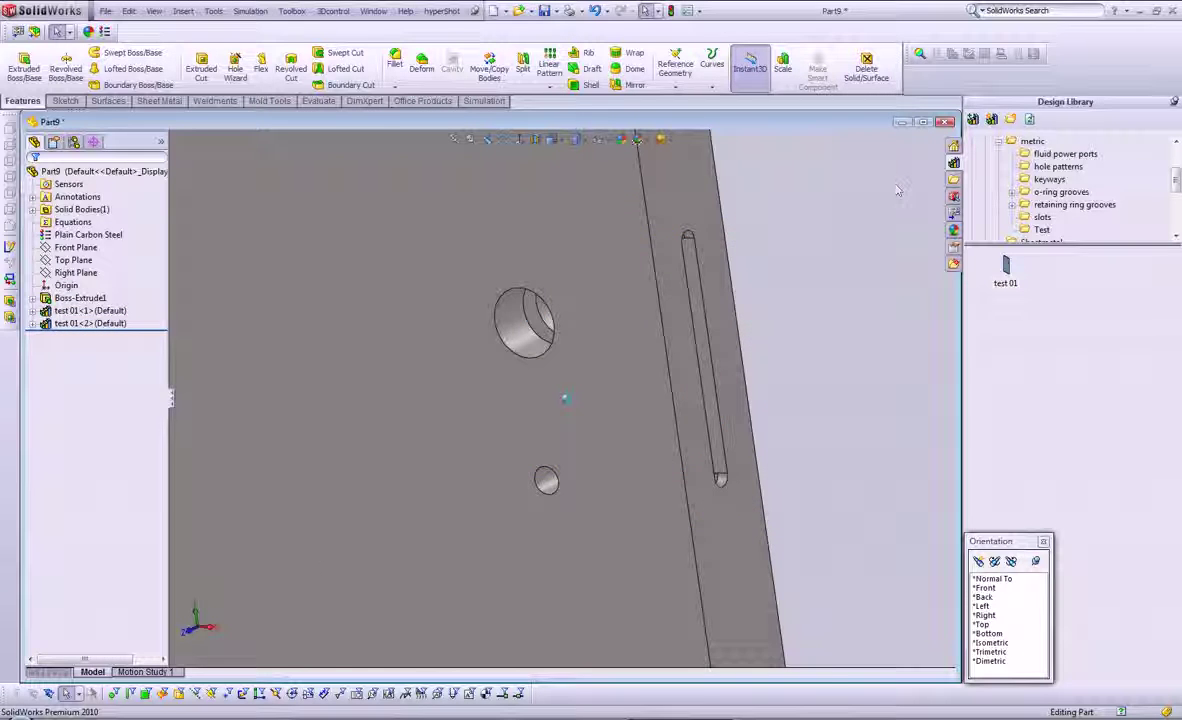
mouse_move(556, 389)
middle_mouse_down()
mouse_move(511, 455)
mouse_move(559, 413)
mouse_move(712, 414)
mouse_move(578, 414)
middle_mouse_up()
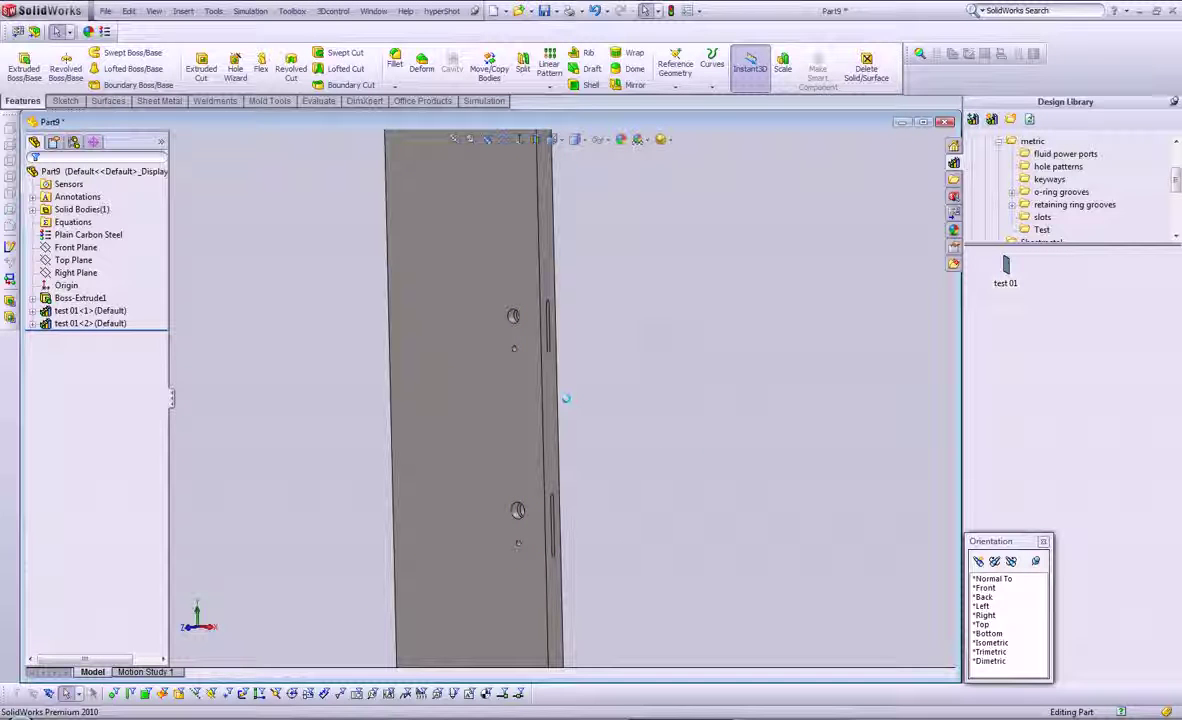